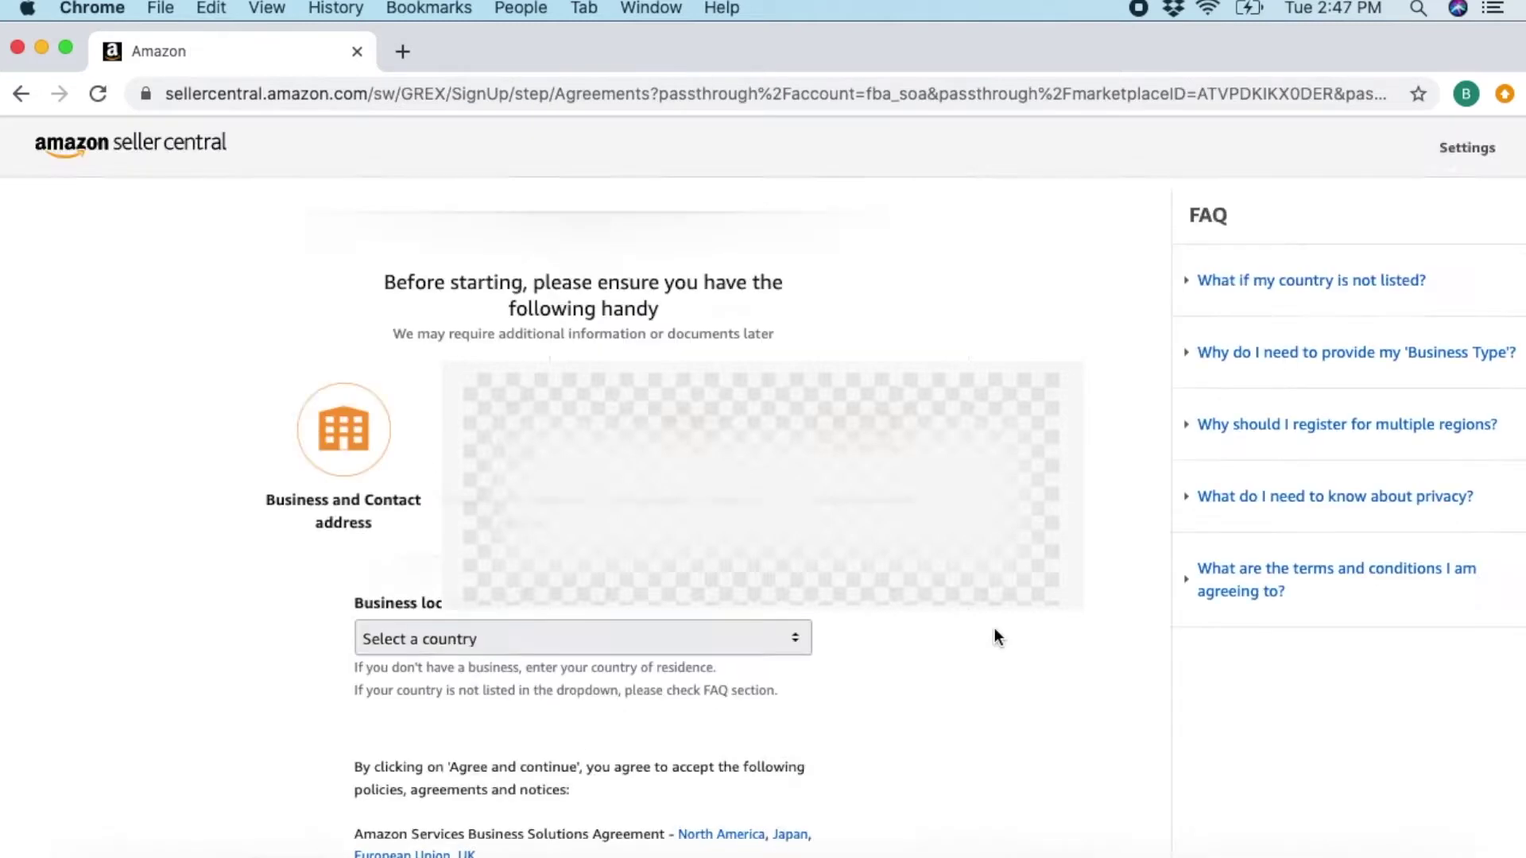
- Set the business location to United States and open the business type choices
scroll(994, 634, down, 3)
click(797, 428)
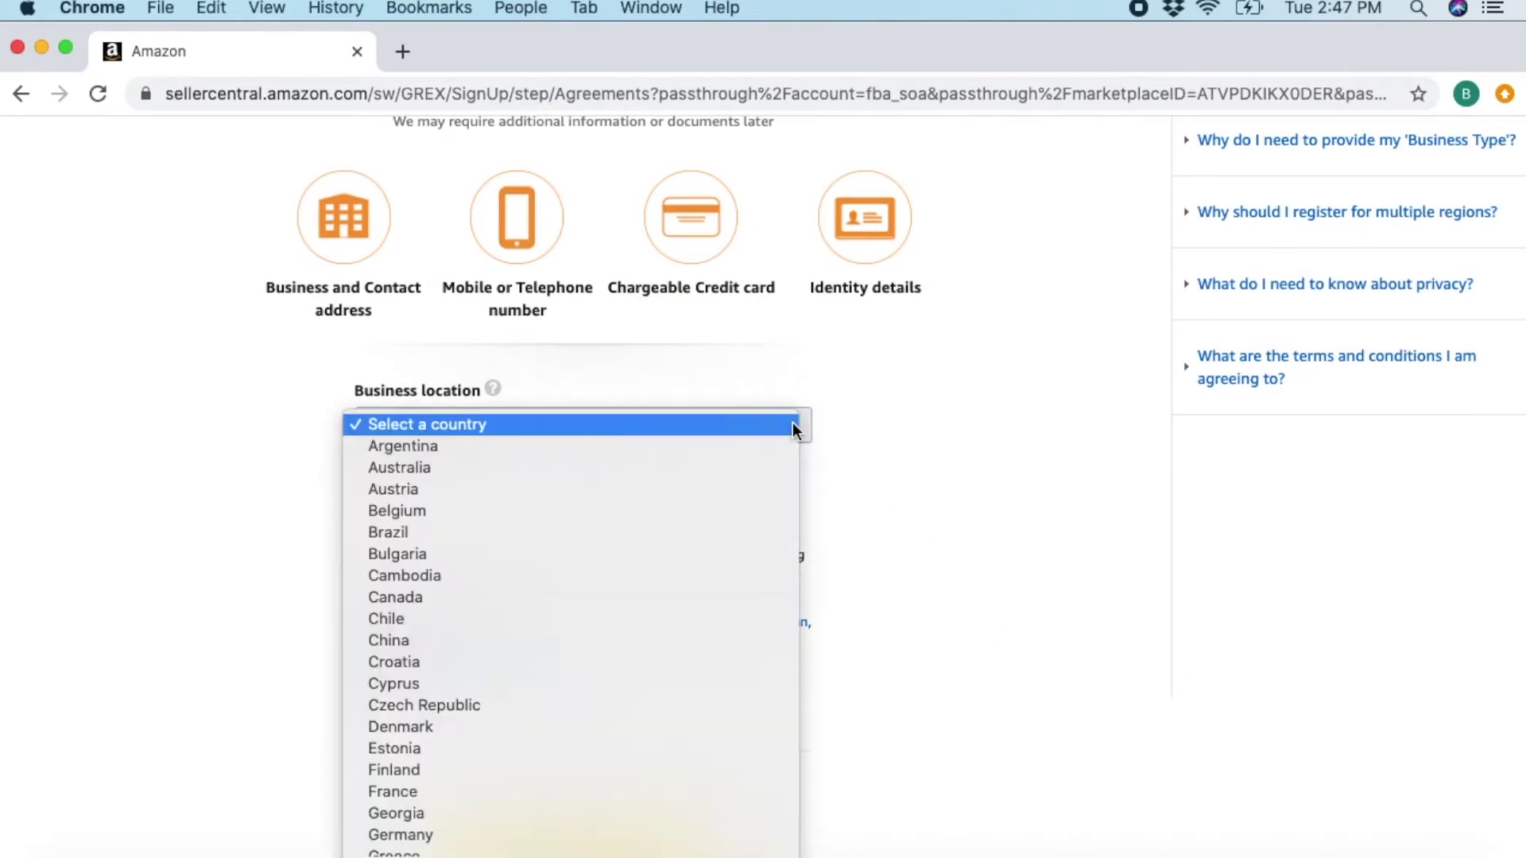
scroll(726, 513, down, 5)
scroll(729, 522, down, 5)
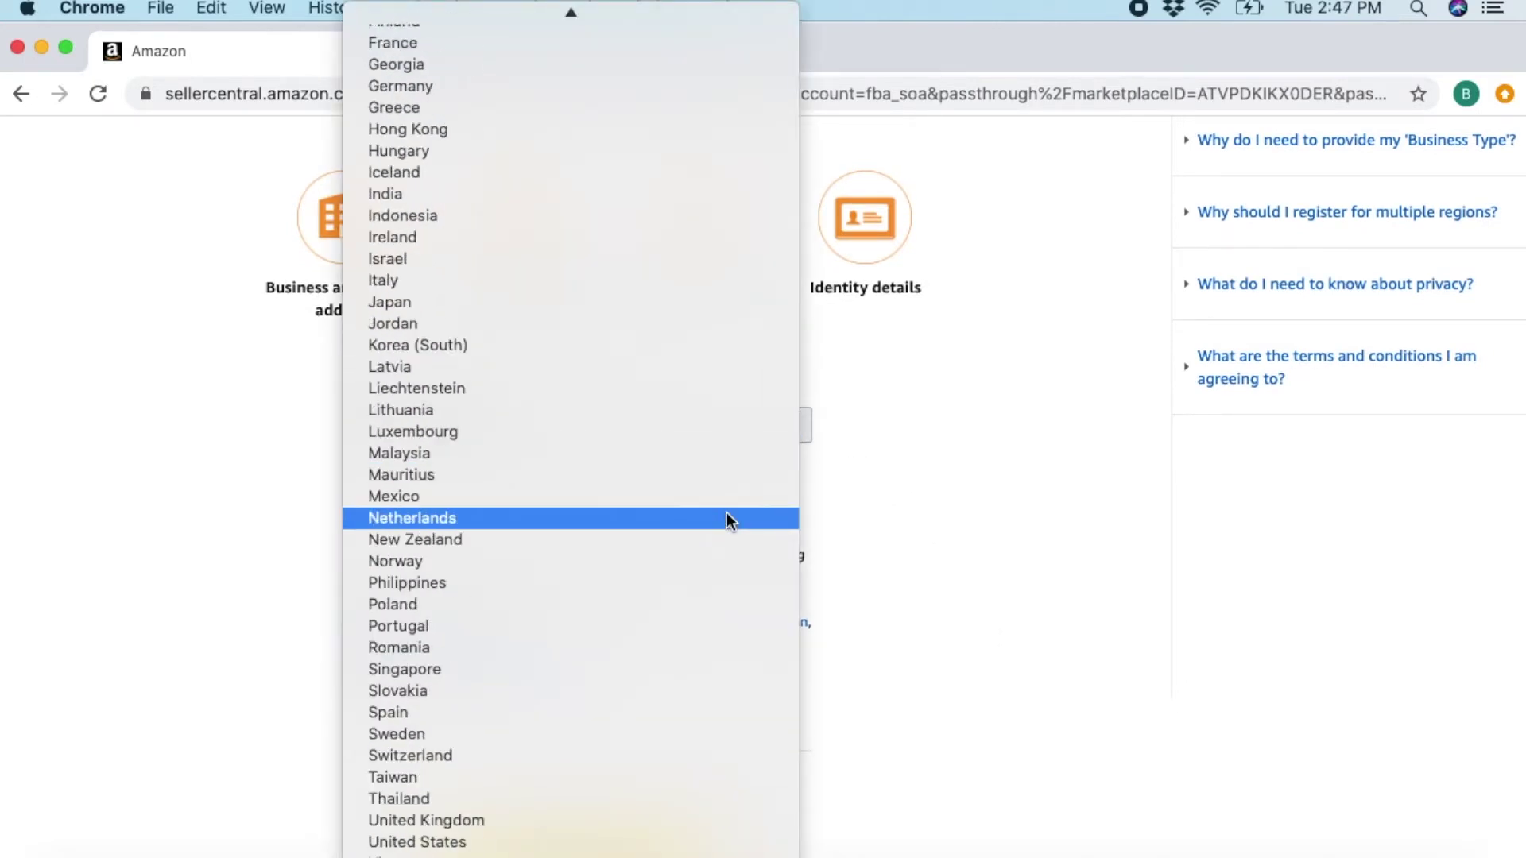
click(479, 842)
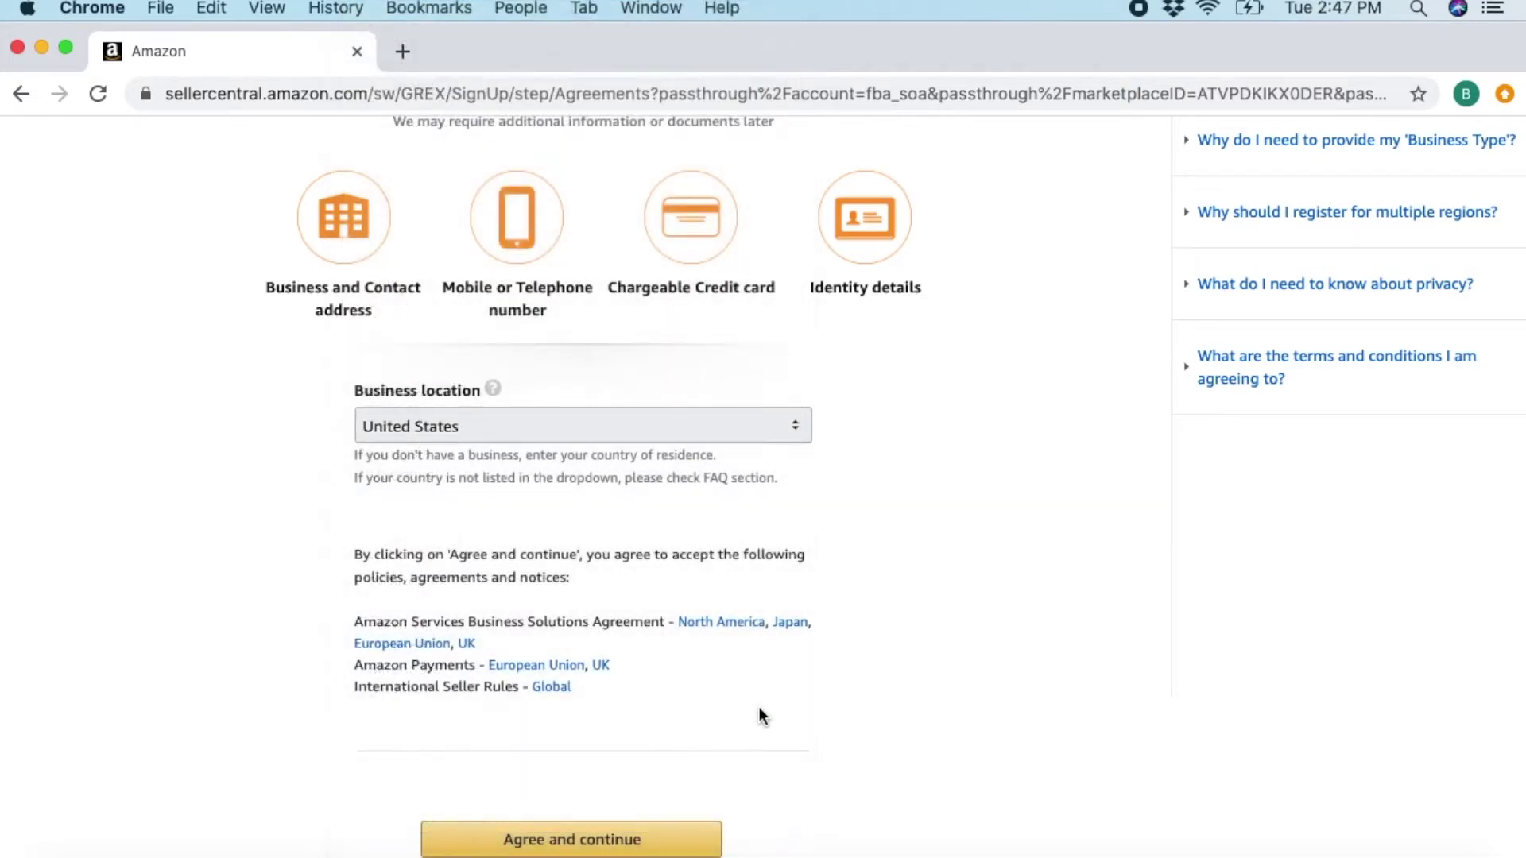
scroll(762, 707, down, 1)
click(641, 779)
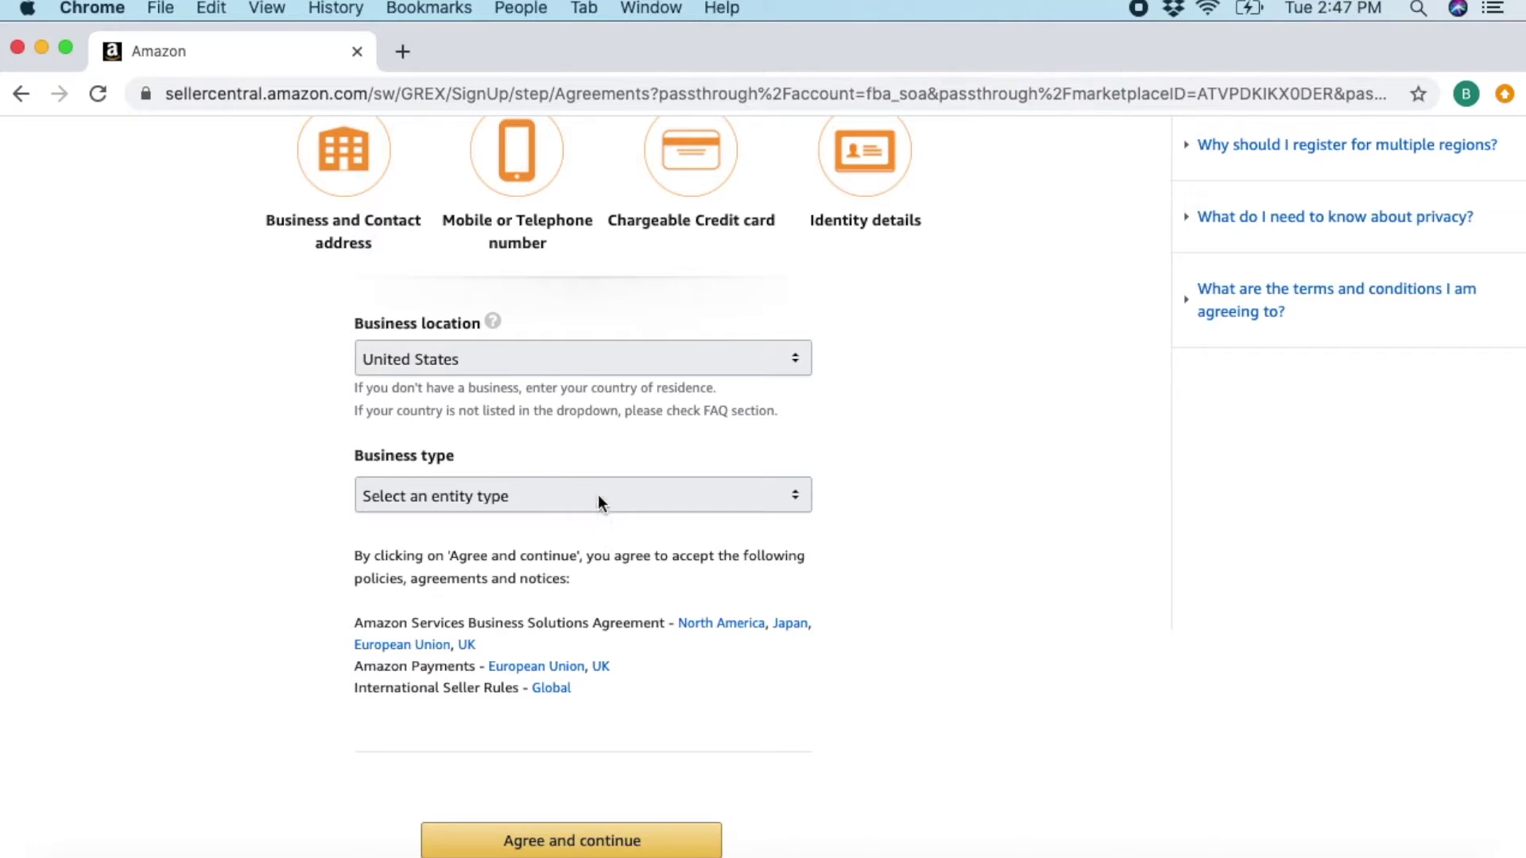
click(598, 496)
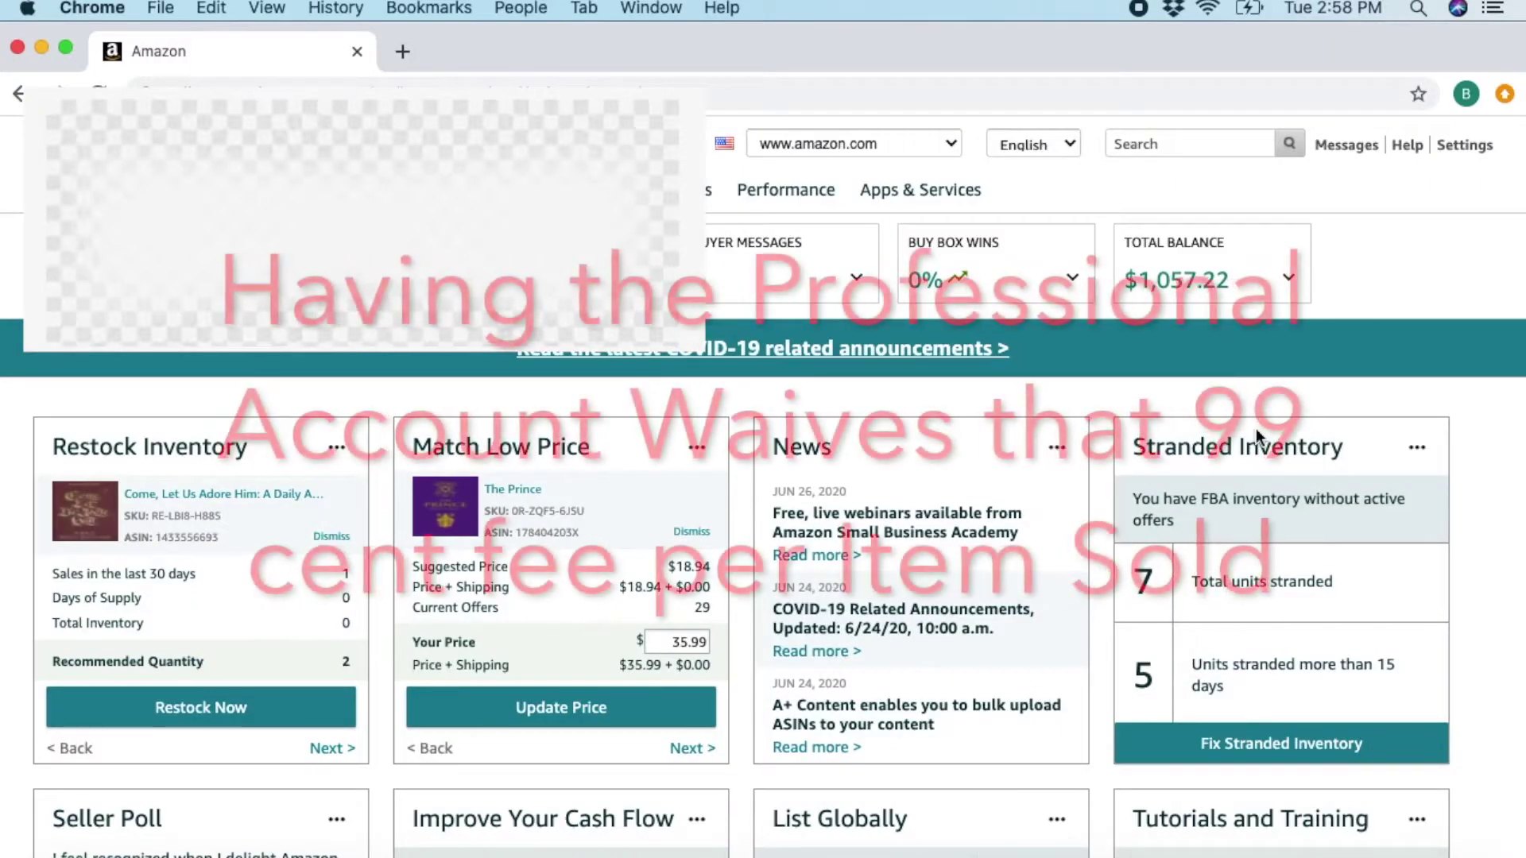
- Open the account info and go to the services management page to review the selling plan
mouse_move(1461, 151)
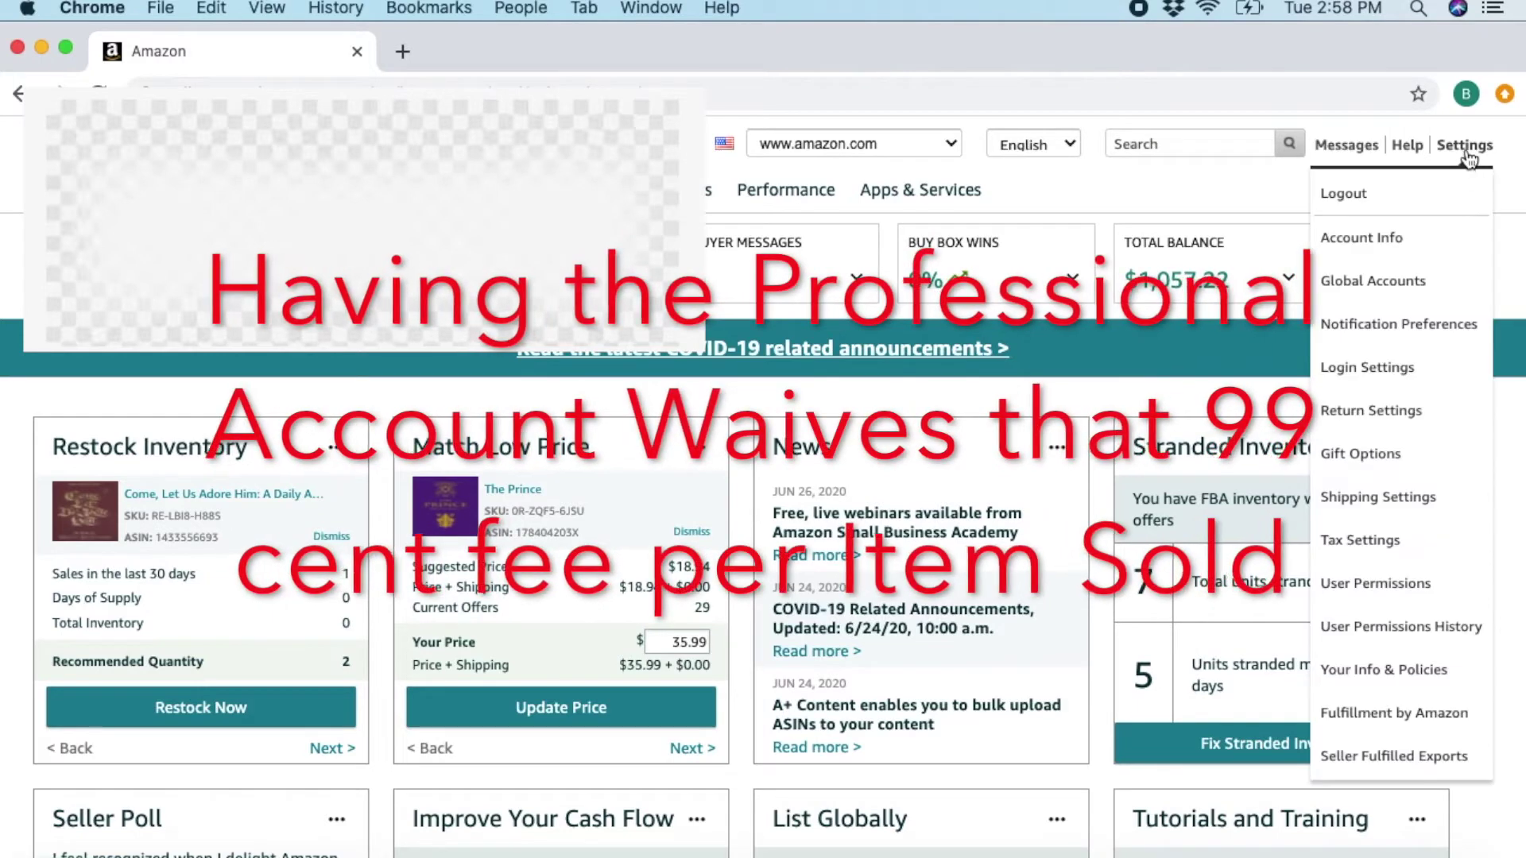
click(1397, 238)
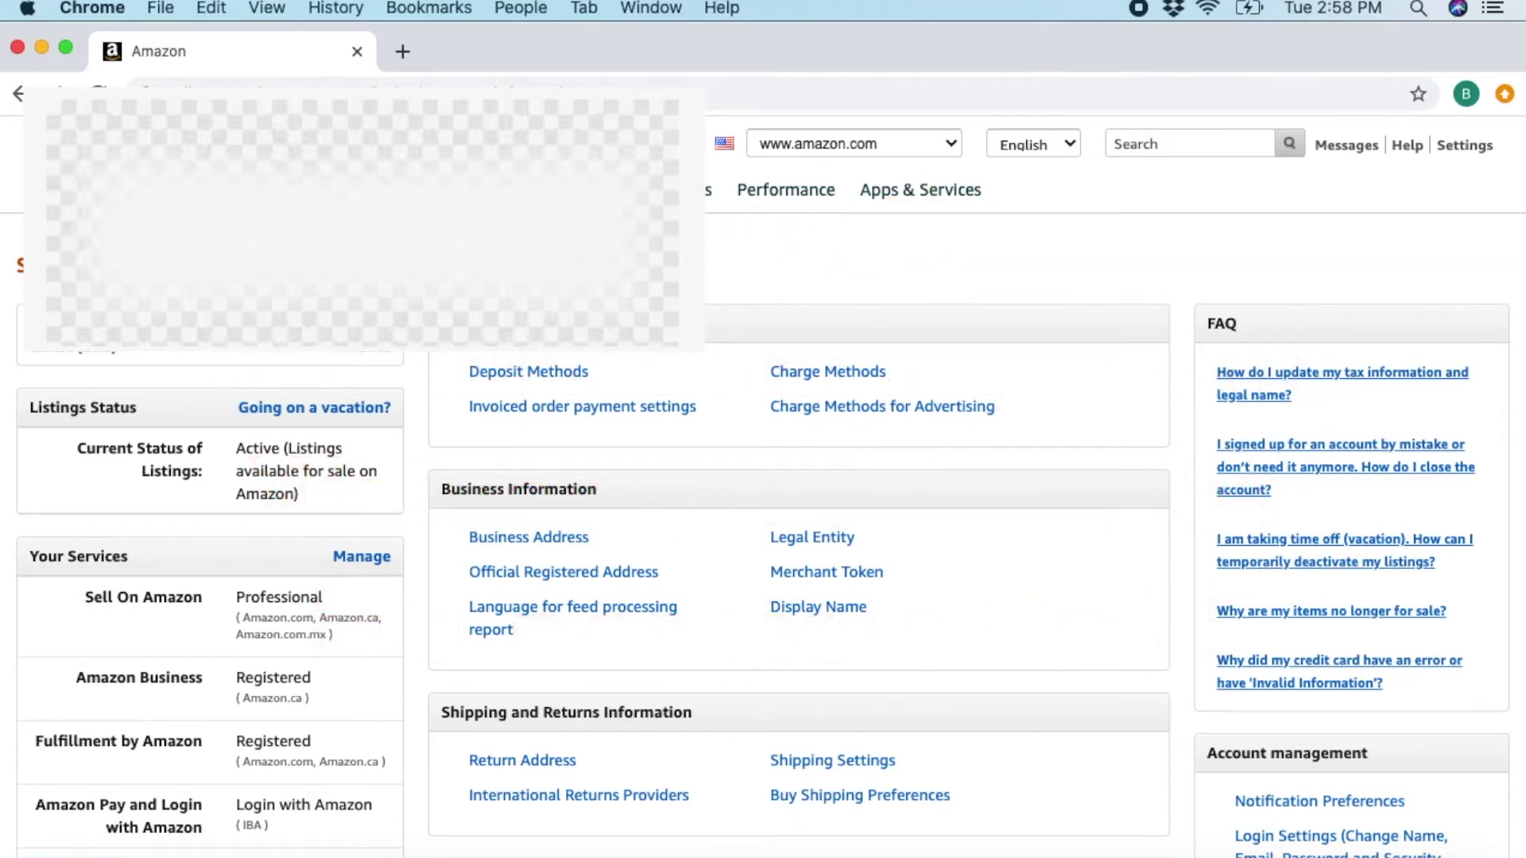
scroll(764, 493, down, 3)
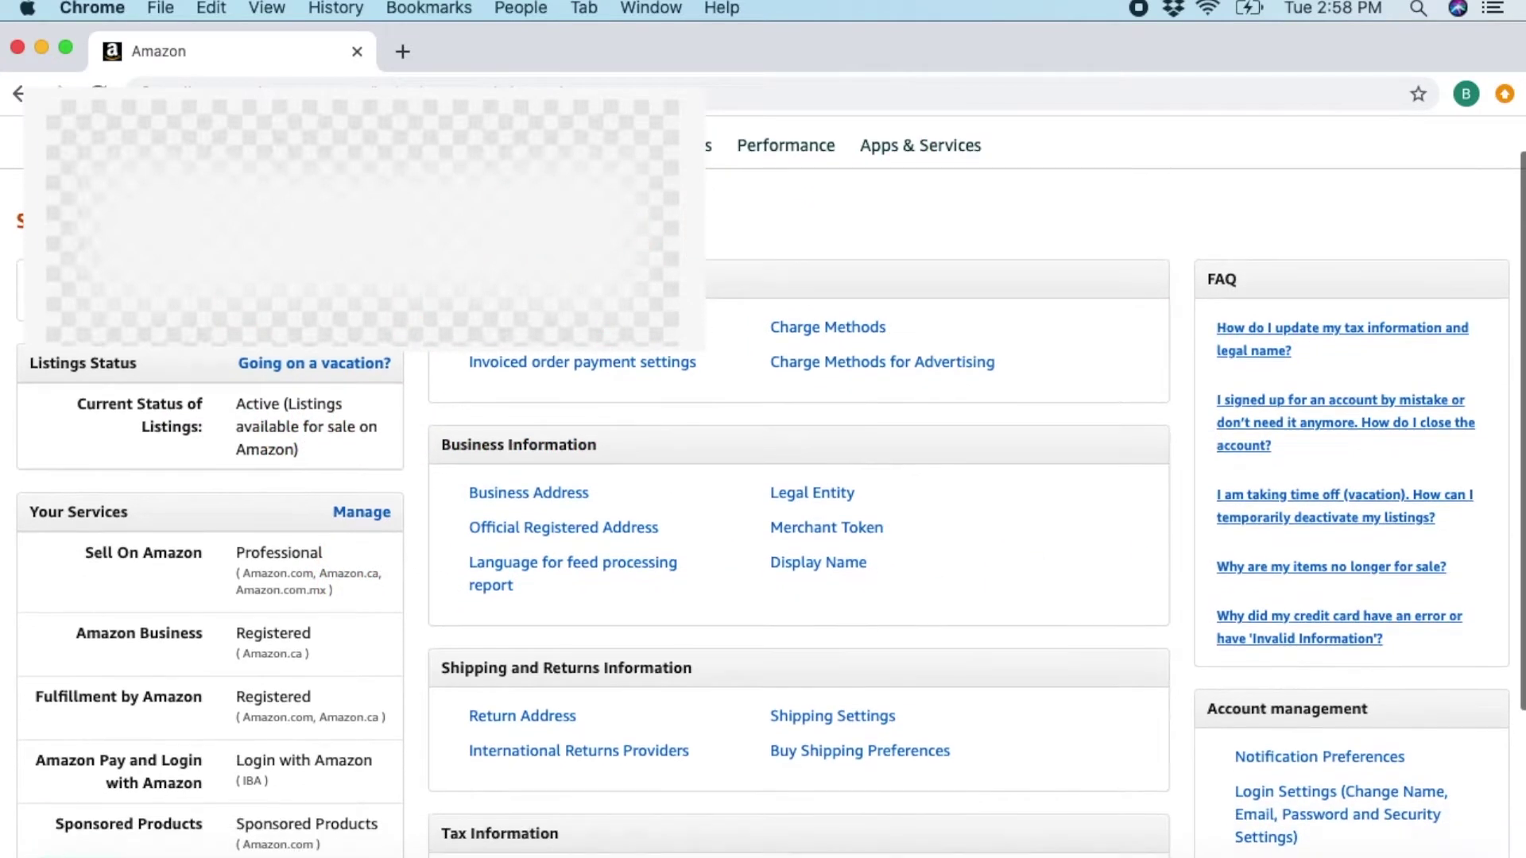
scroll(376, 374, down, 2)
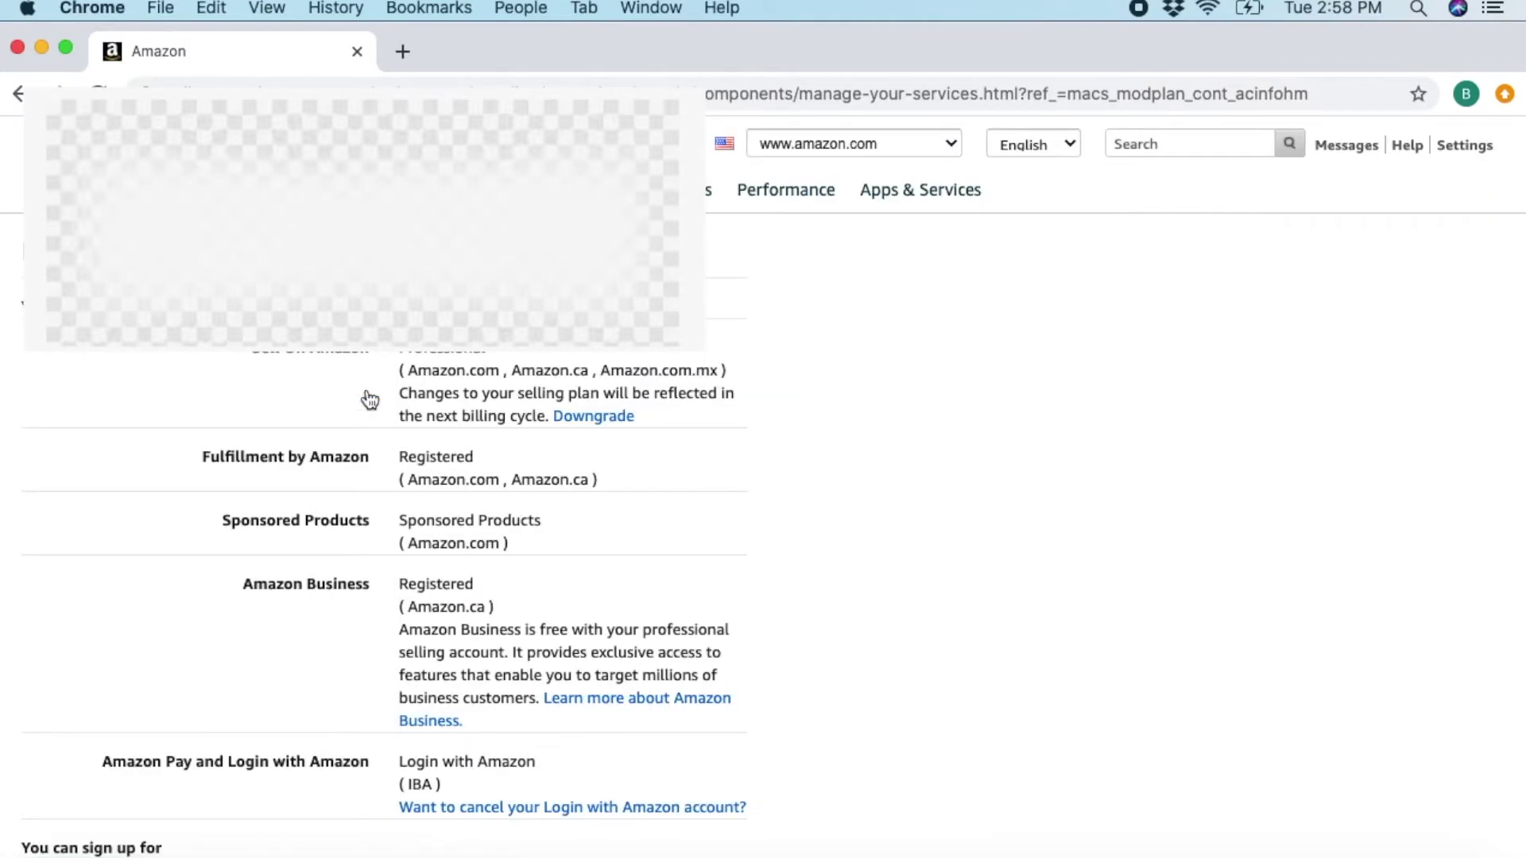
scroll(370, 400, down, 1)
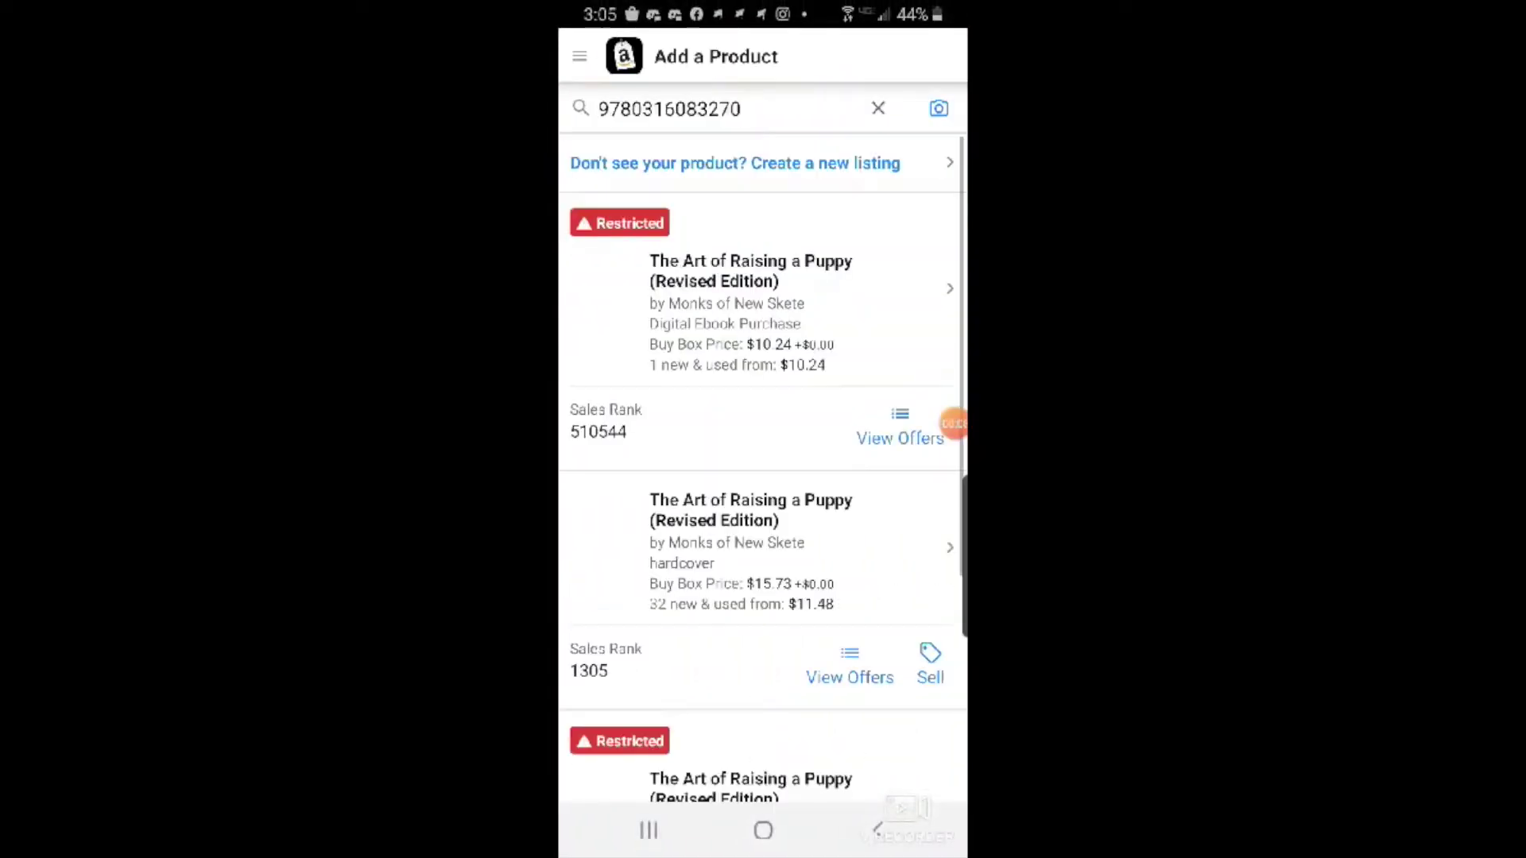
click(648, 830)
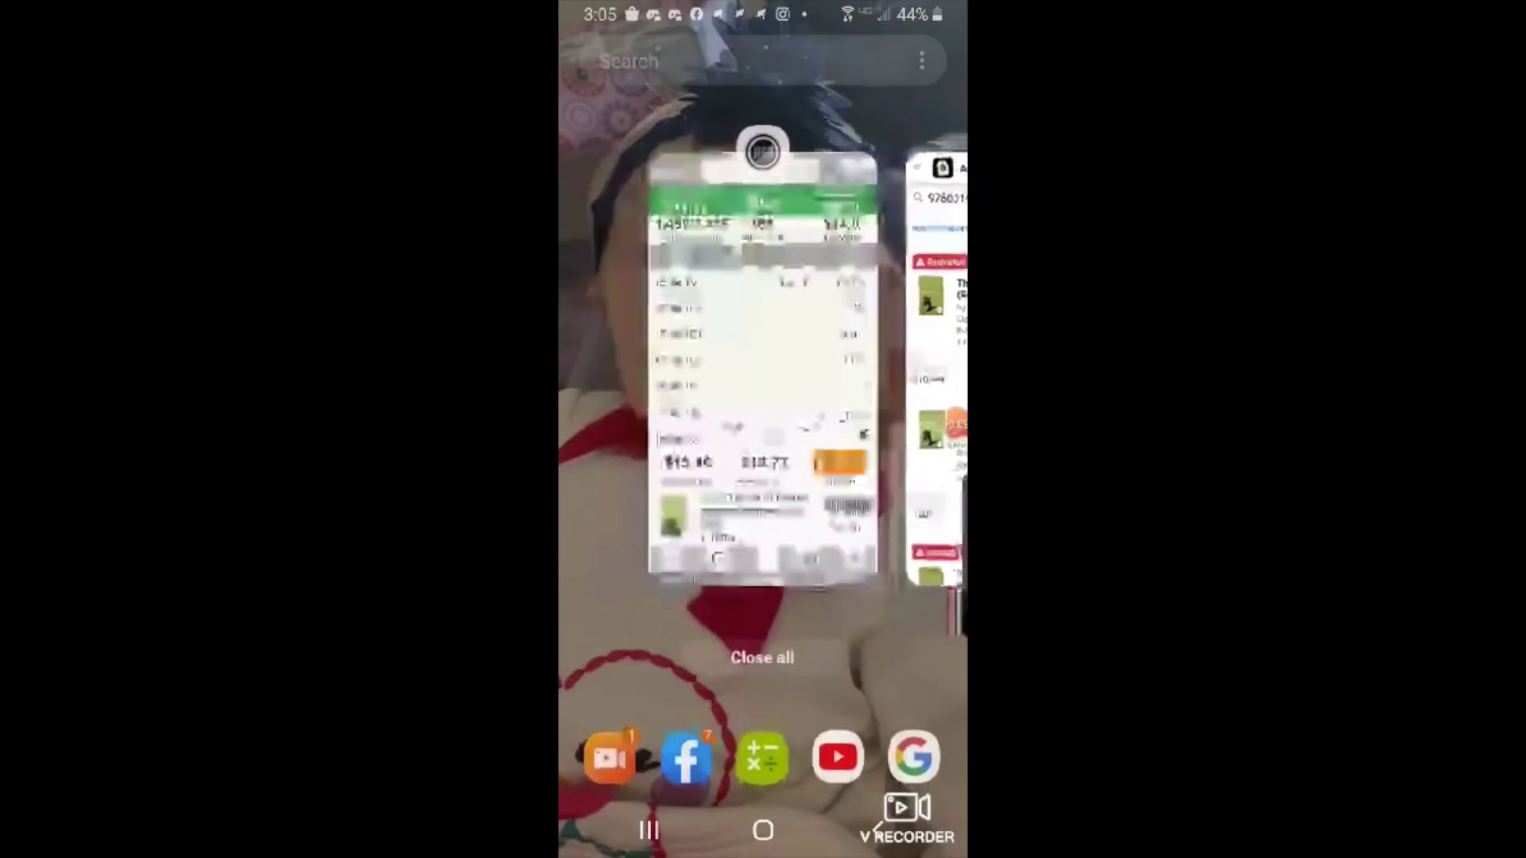
click(761, 382)
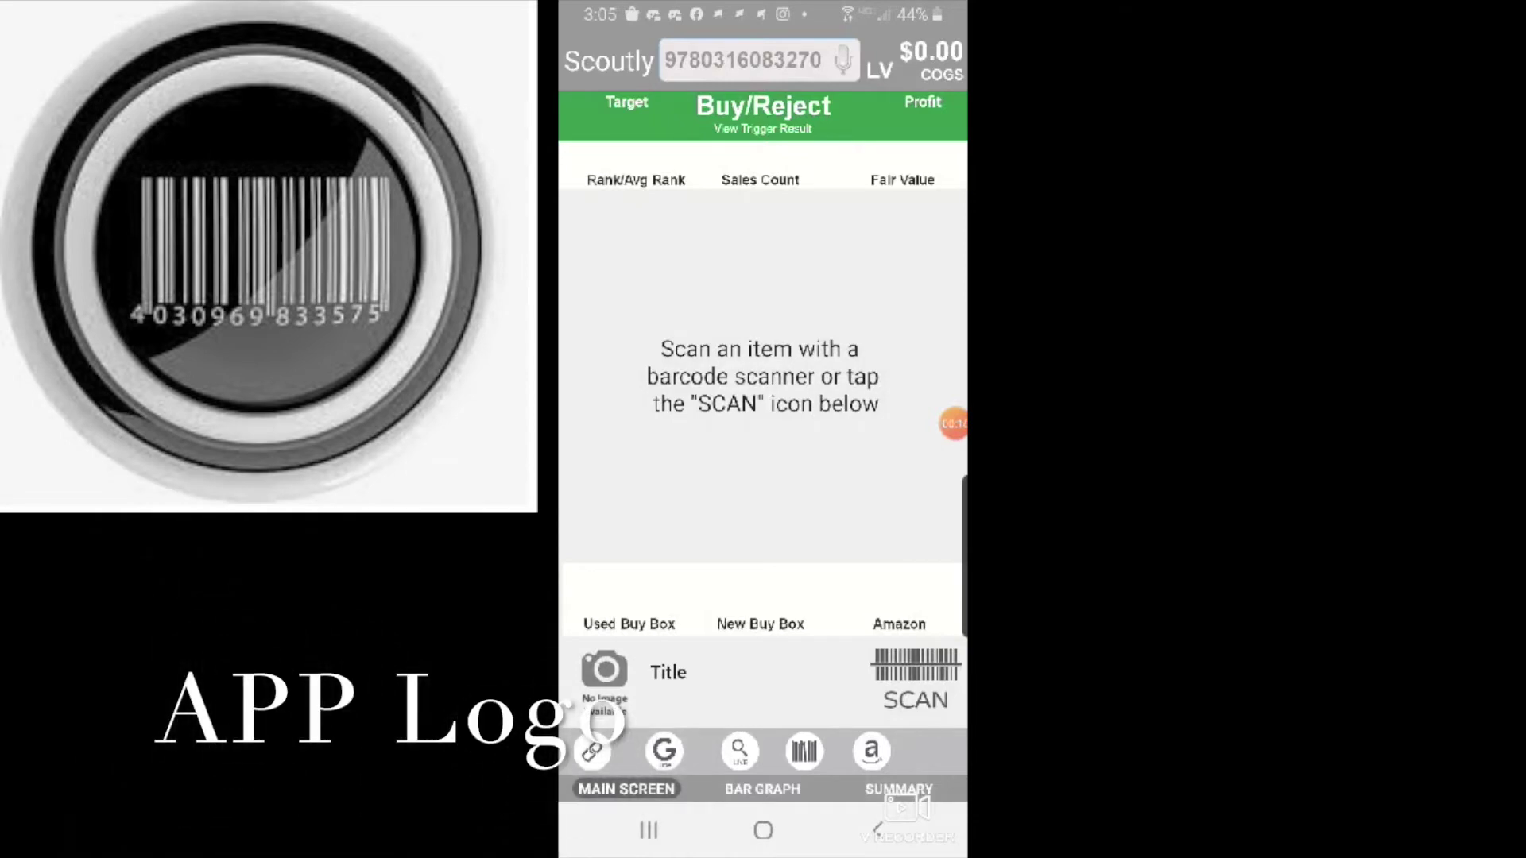
click(916, 680)
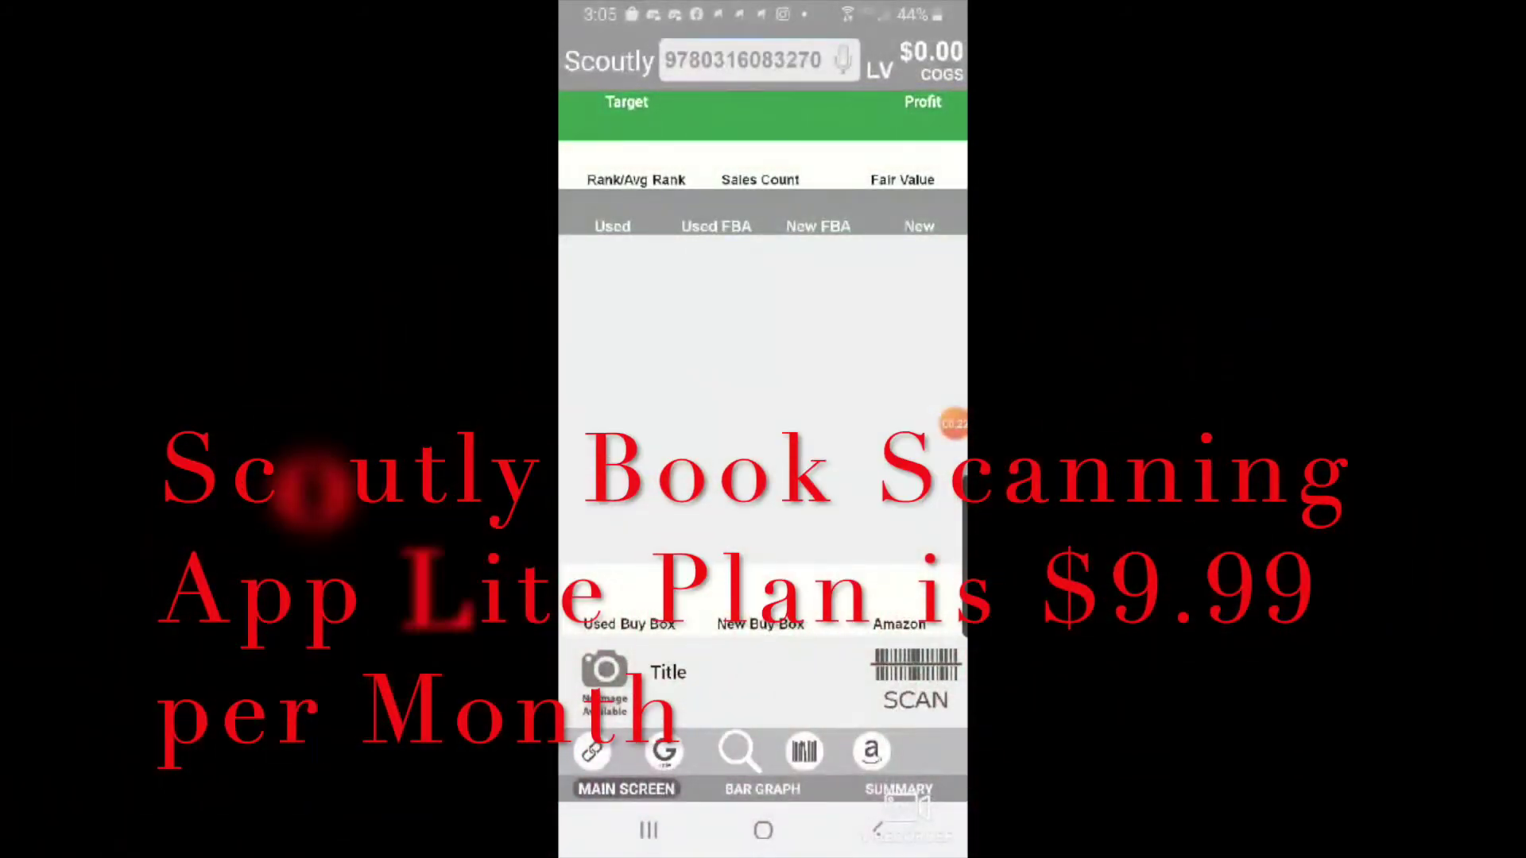
- Switch back to the Amazon Seller app and start a listing for the hardcover edition of The Art of Raising a Puppy
click(649, 831)
click(763, 374)
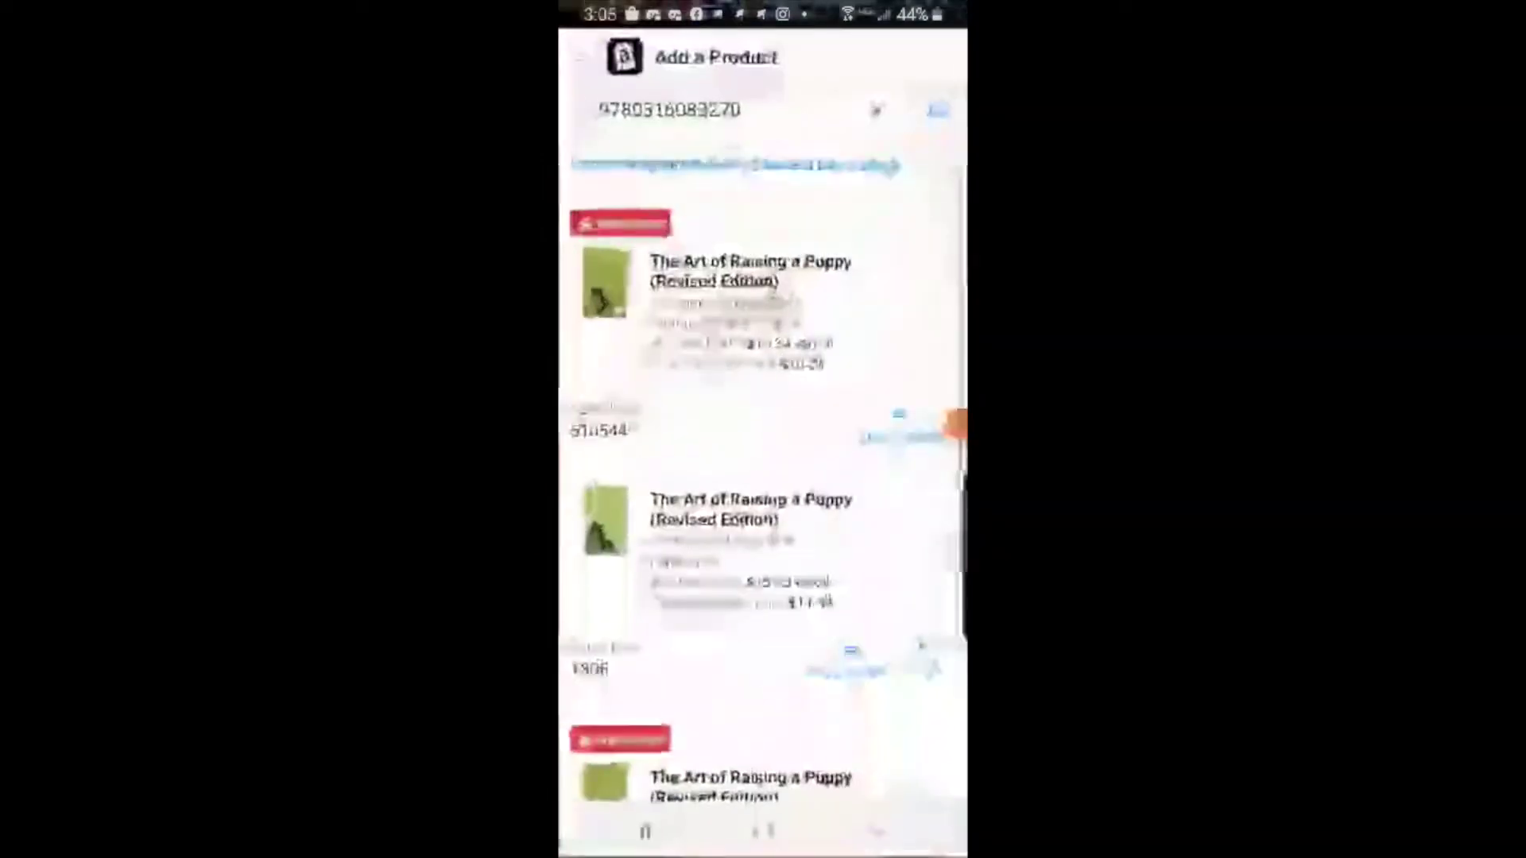
click(930, 664)
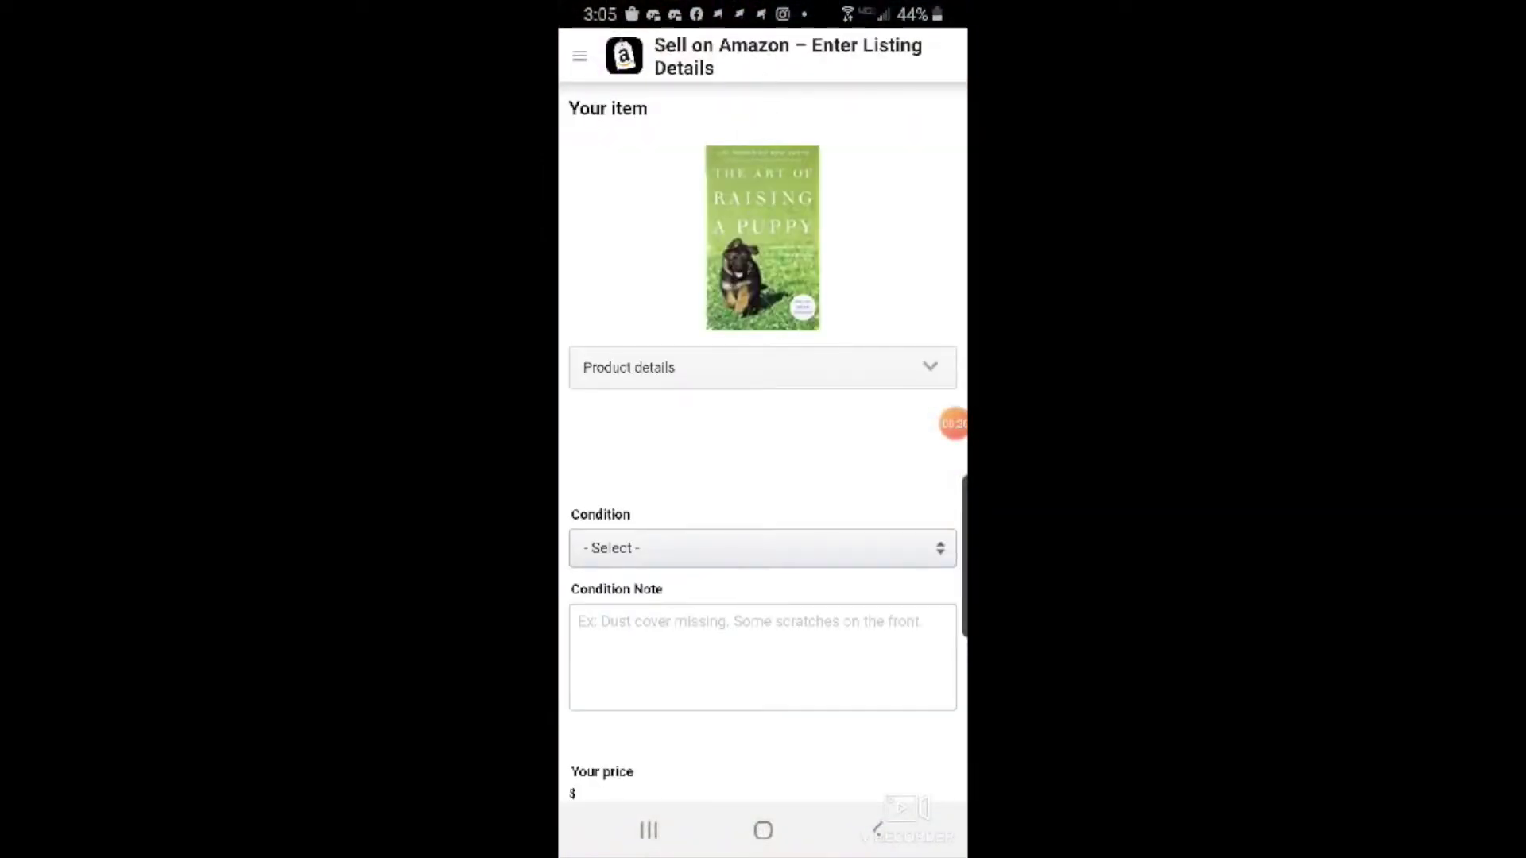
- Set the listing's condition to Used - Like New and its price to $13.99
click(763, 548)
click(762, 229)
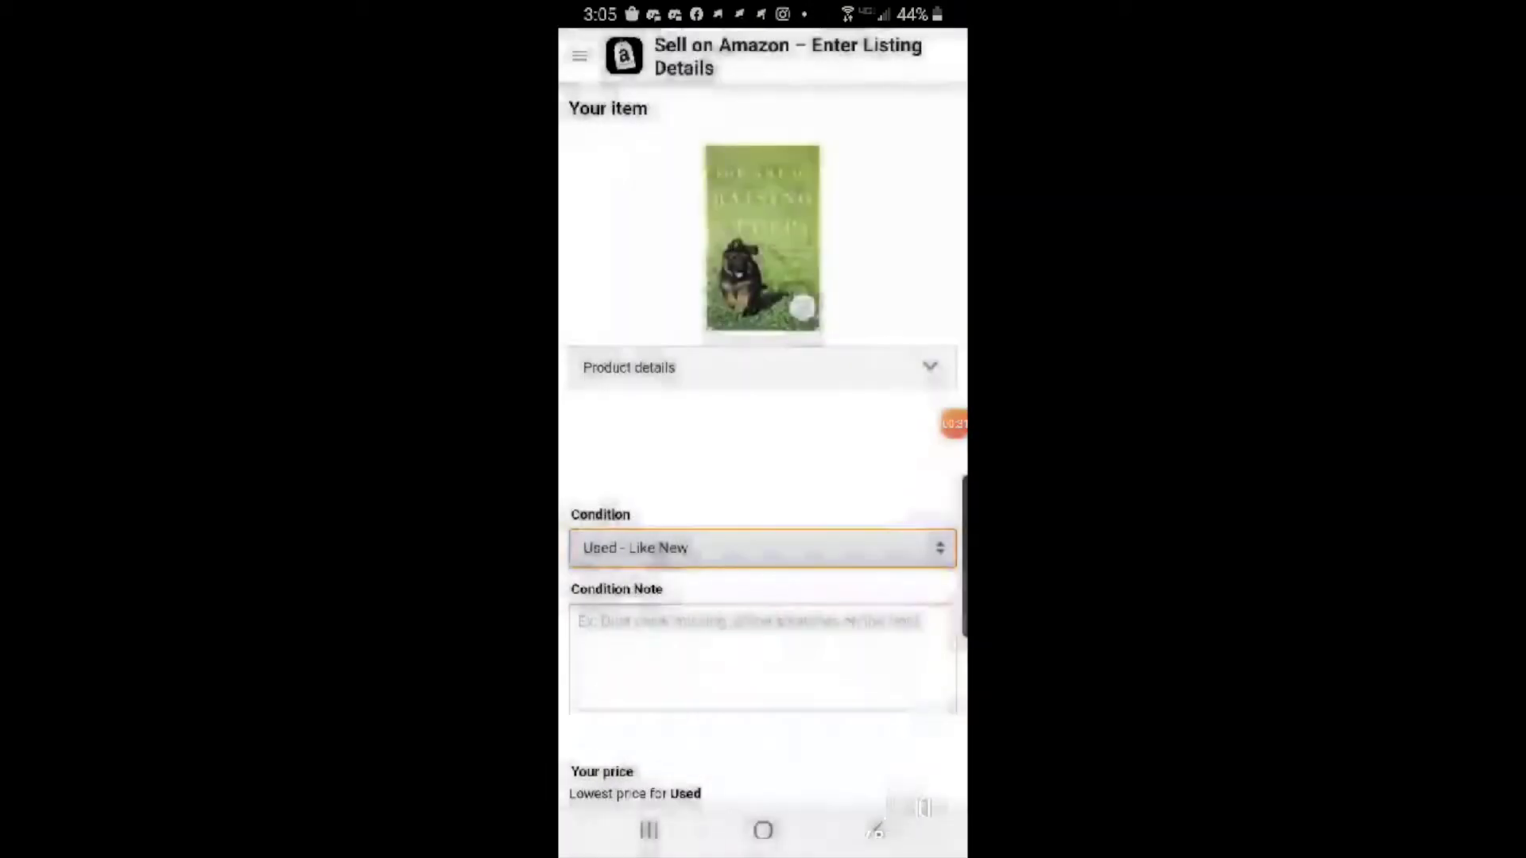
scroll(762, 477, down, 3)
click(762, 423)
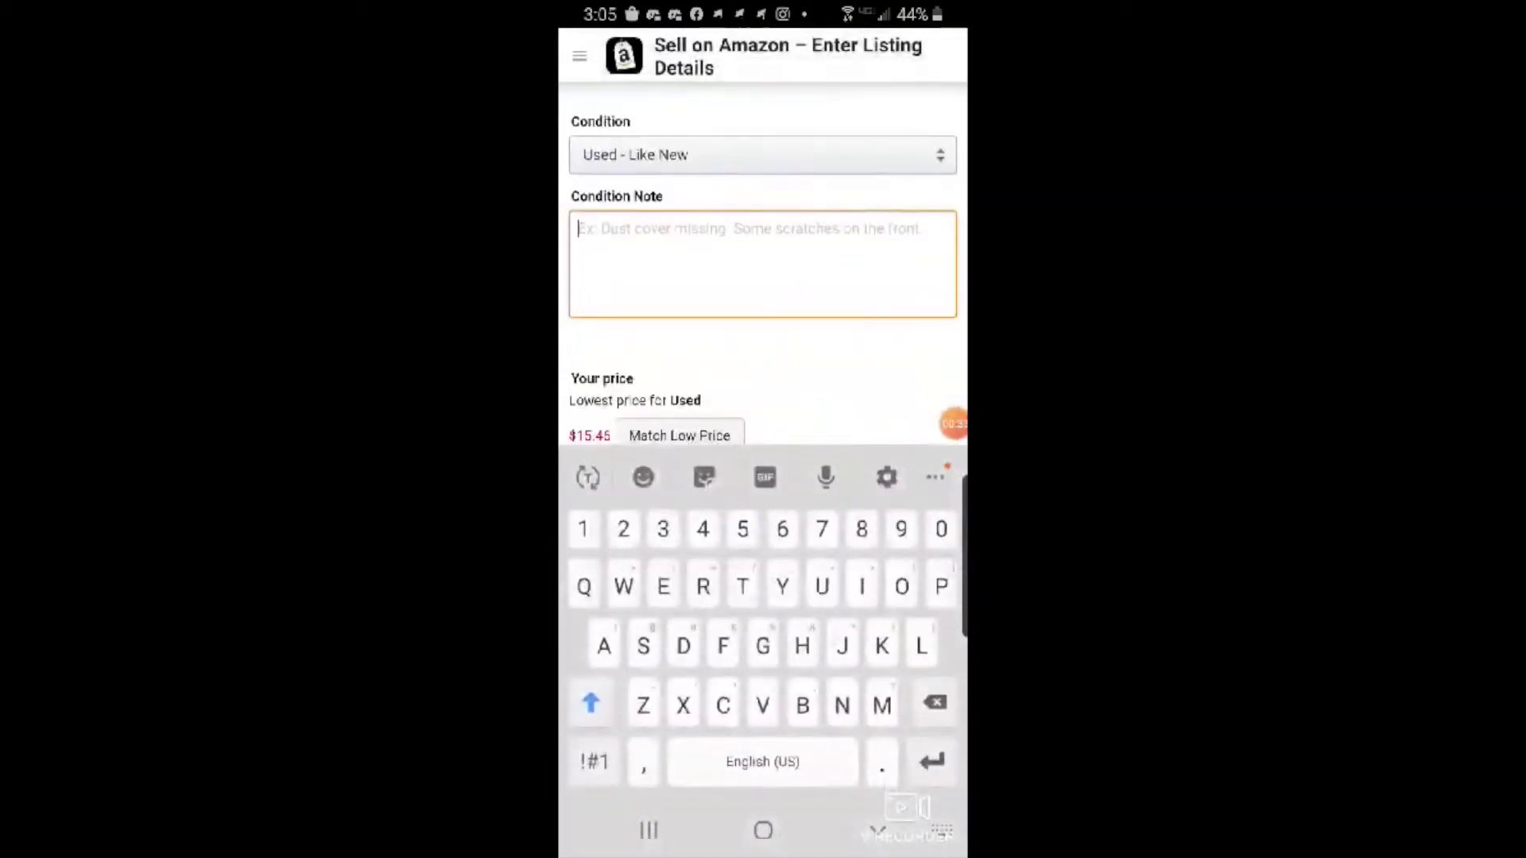
scroll(763, 318, down, 1)
click(763, 385)
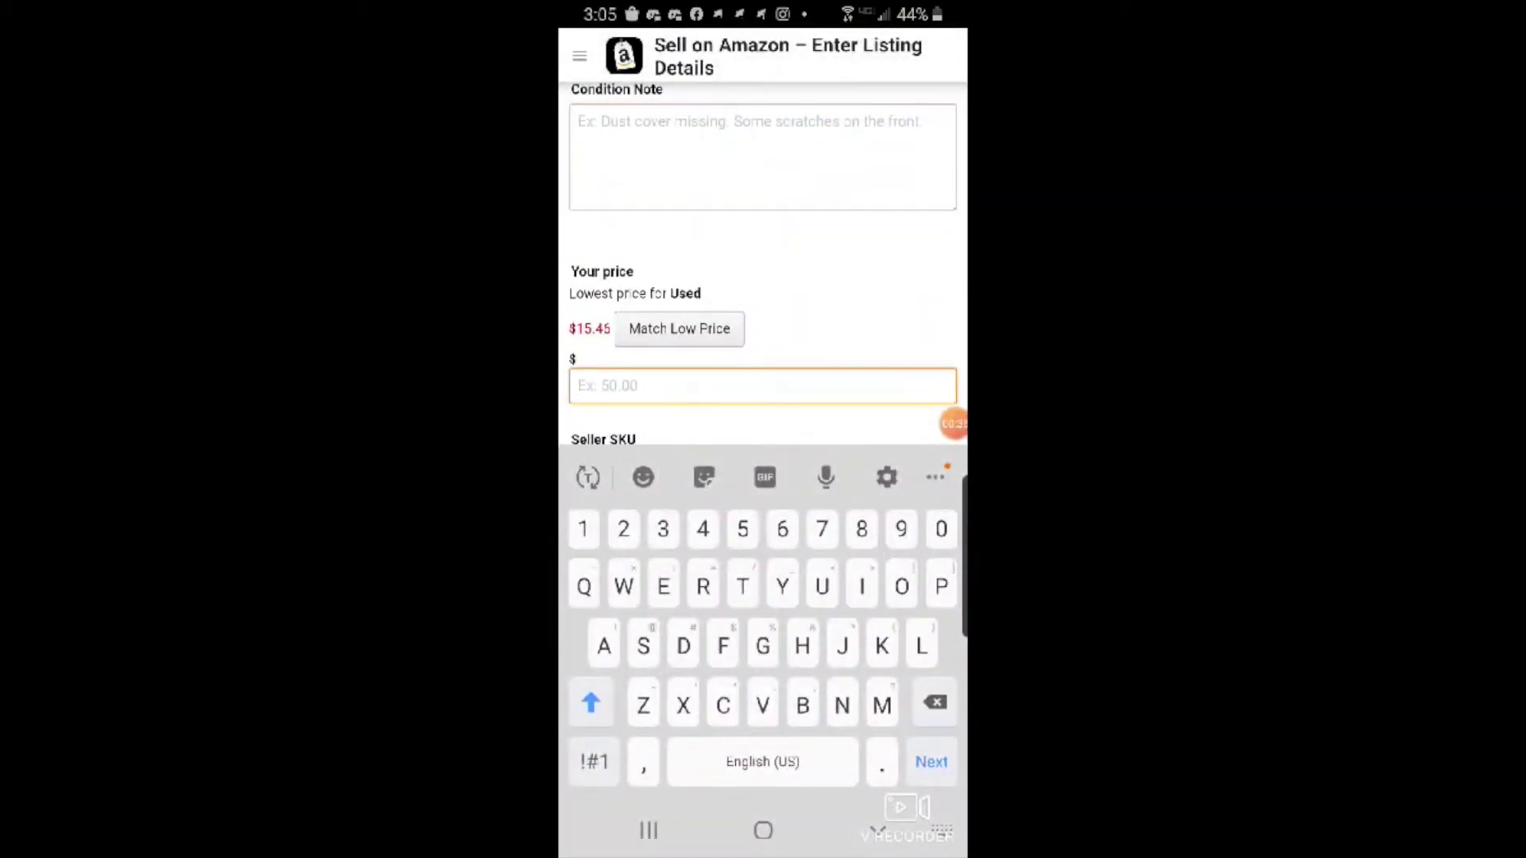
text(13.99)
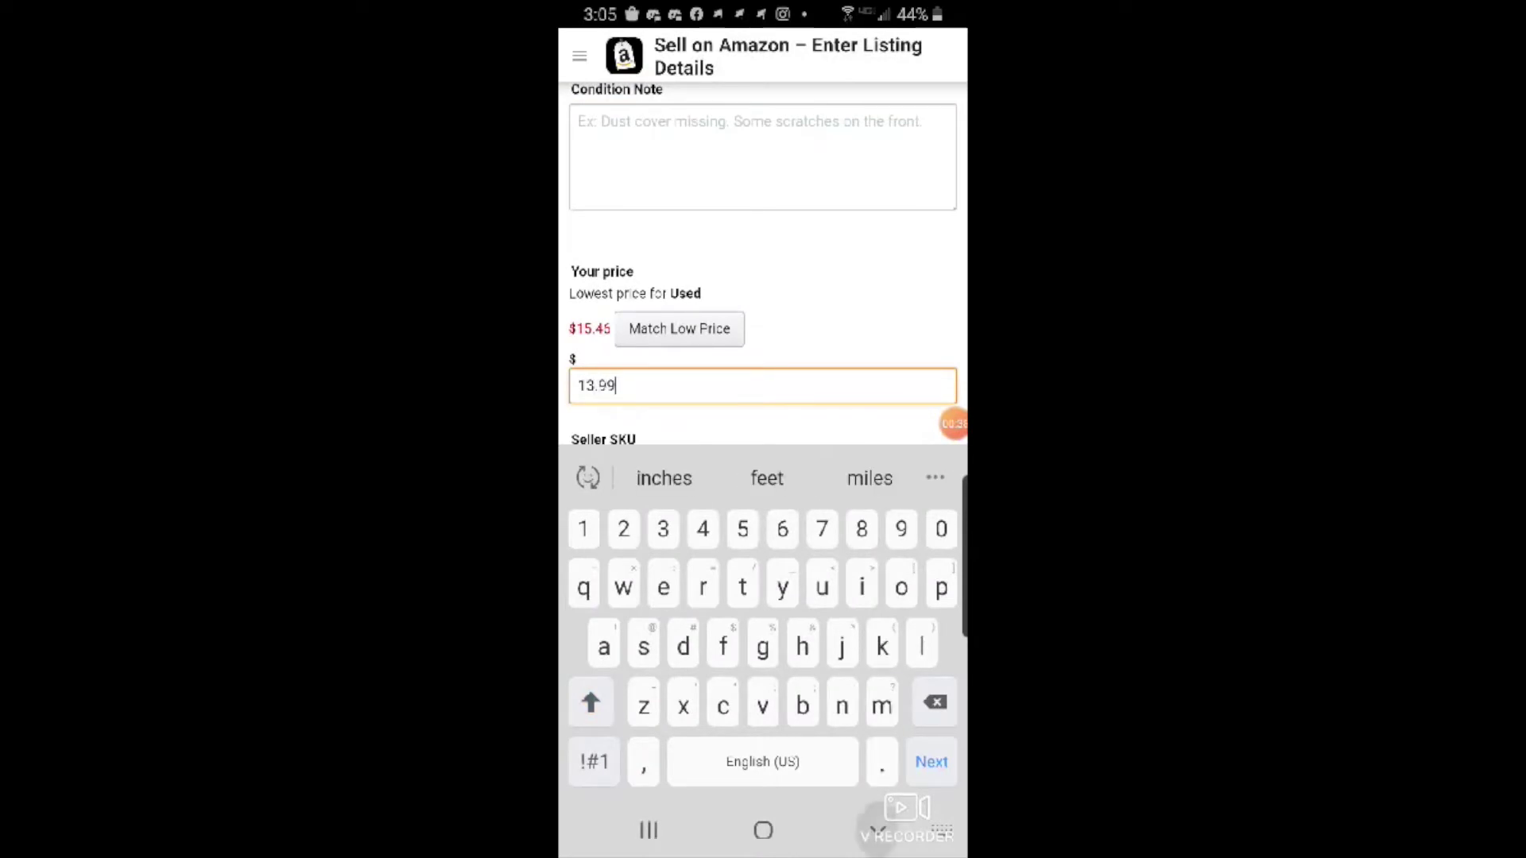
click(878, 831)
- Begin the condition note with "Satisfaction Guaranteed!"
scroll(762, 398, up, 3)
click(762, 401)
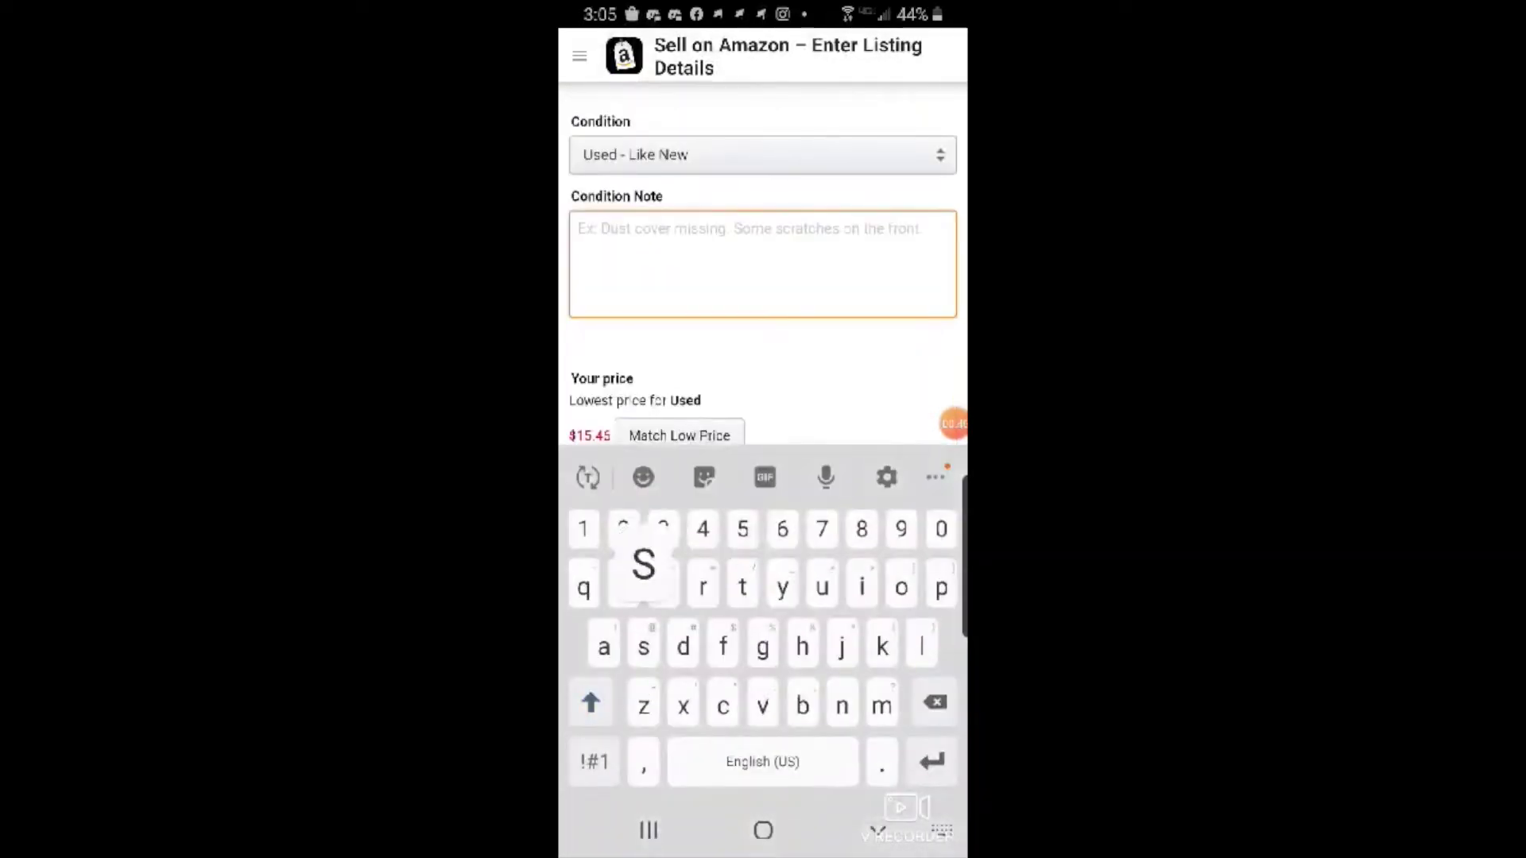
text(SatisfactionG)
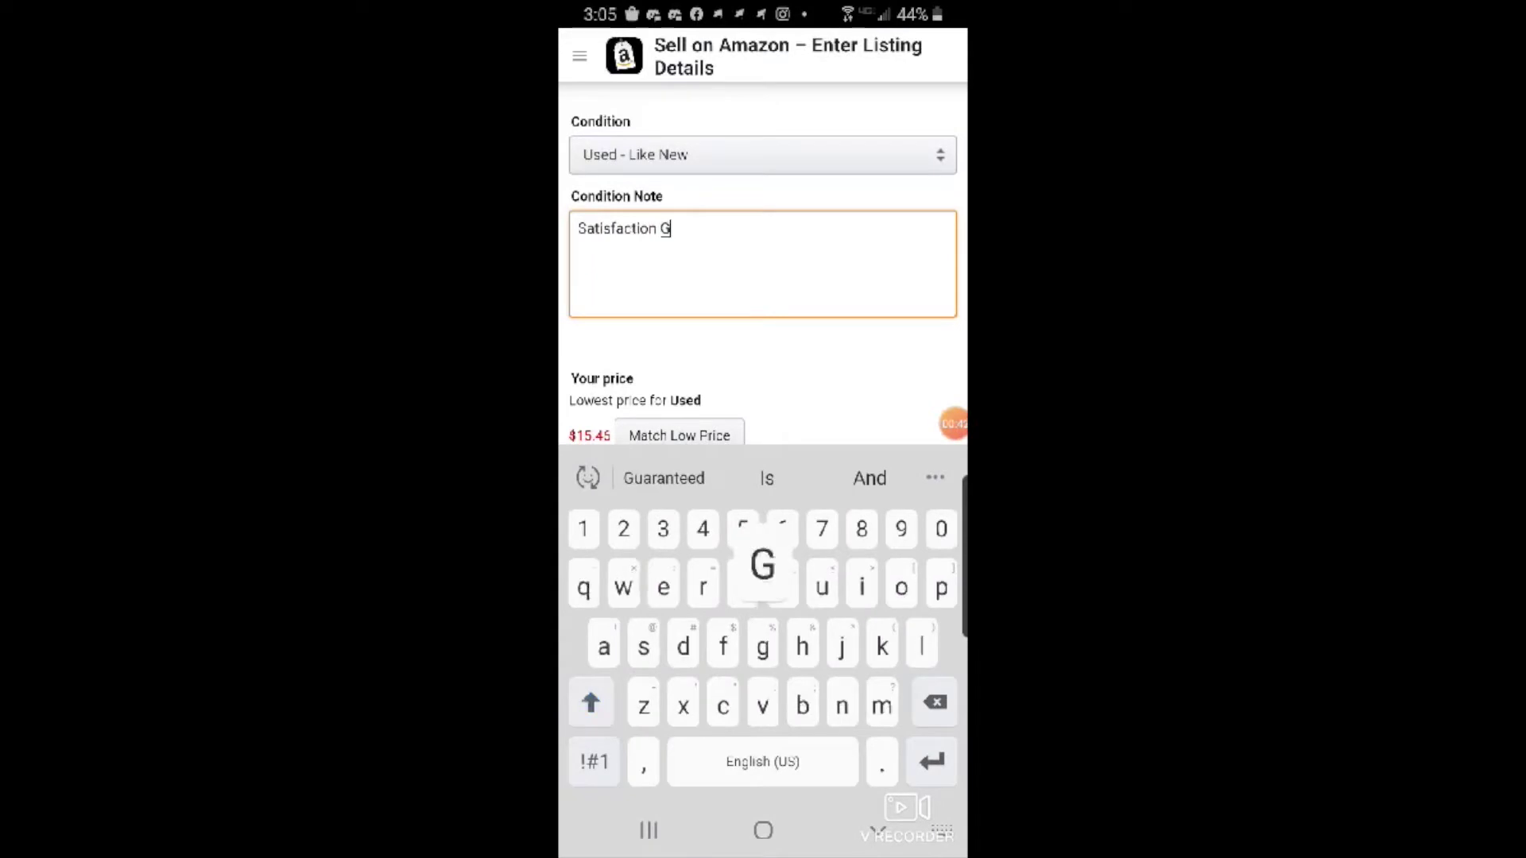
text(au)
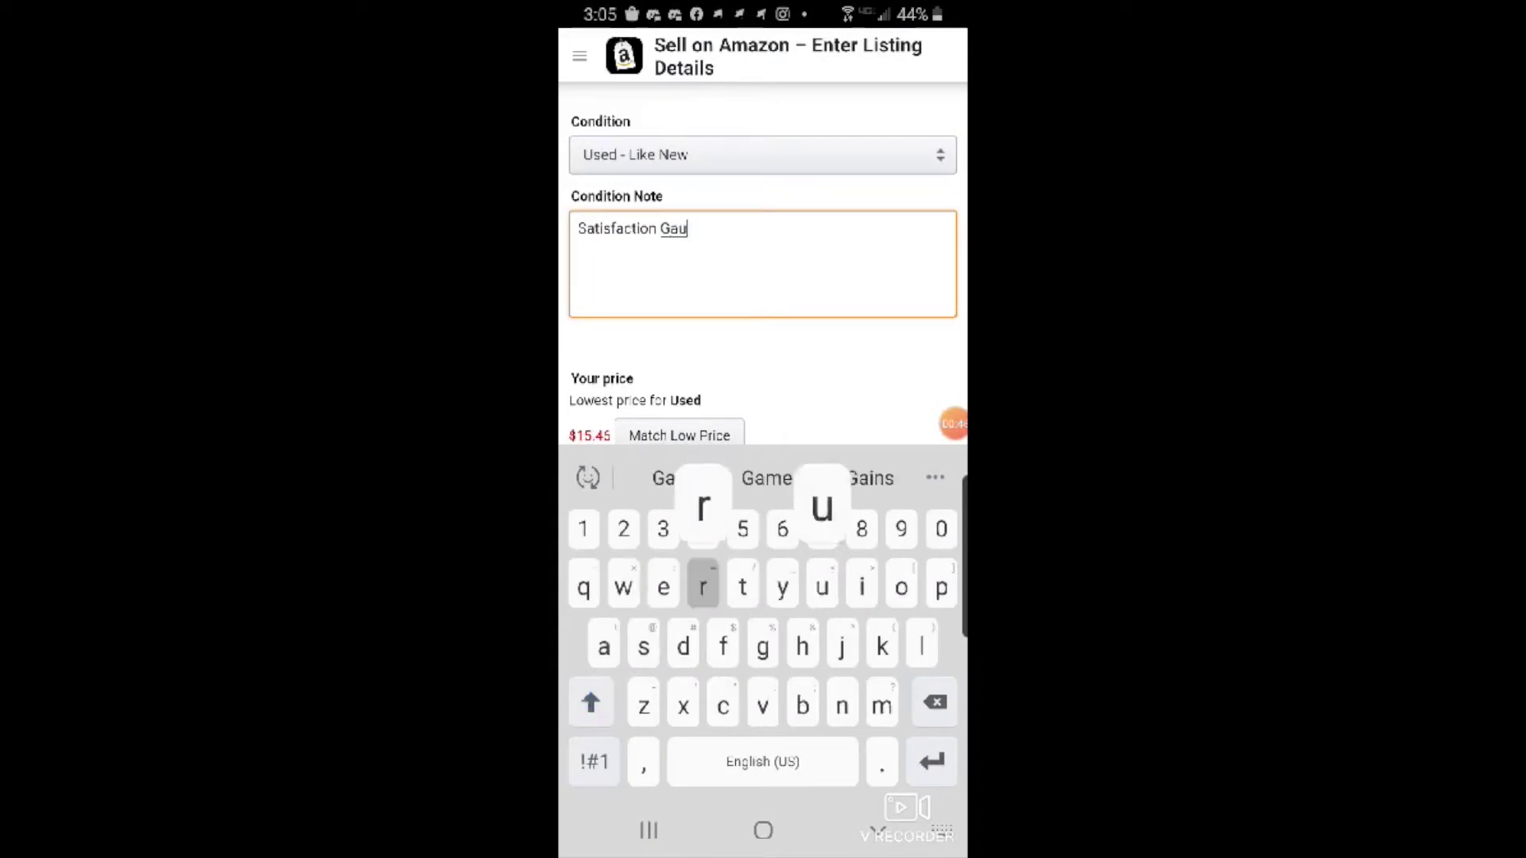
text(rnee)
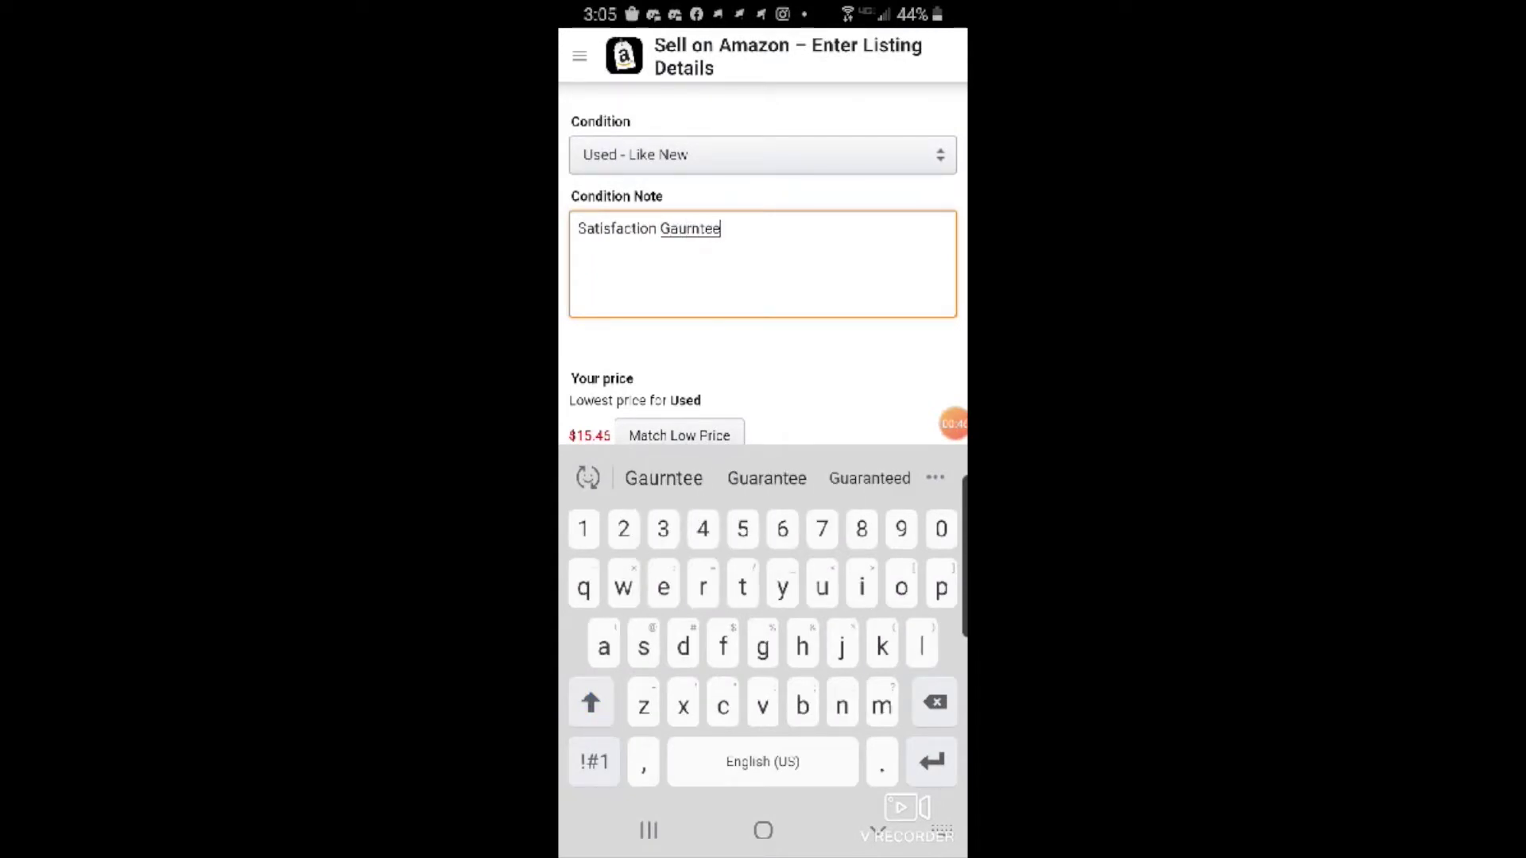
click(870, 478)
text(! )
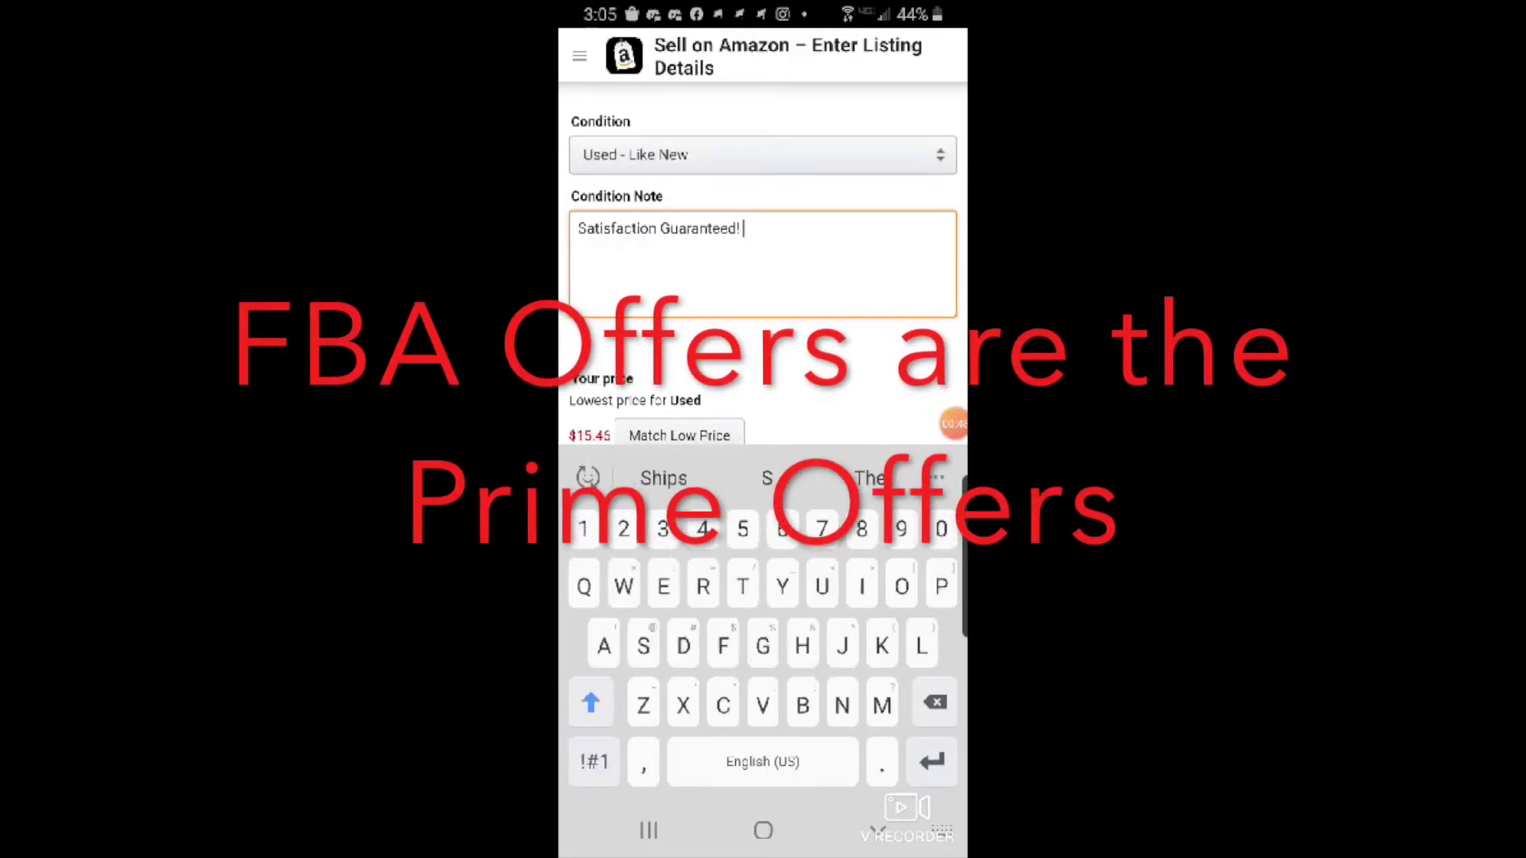
- Add the sentence "Ships fast from Amazon's warehouse." to the condition note
text(Ships fast)
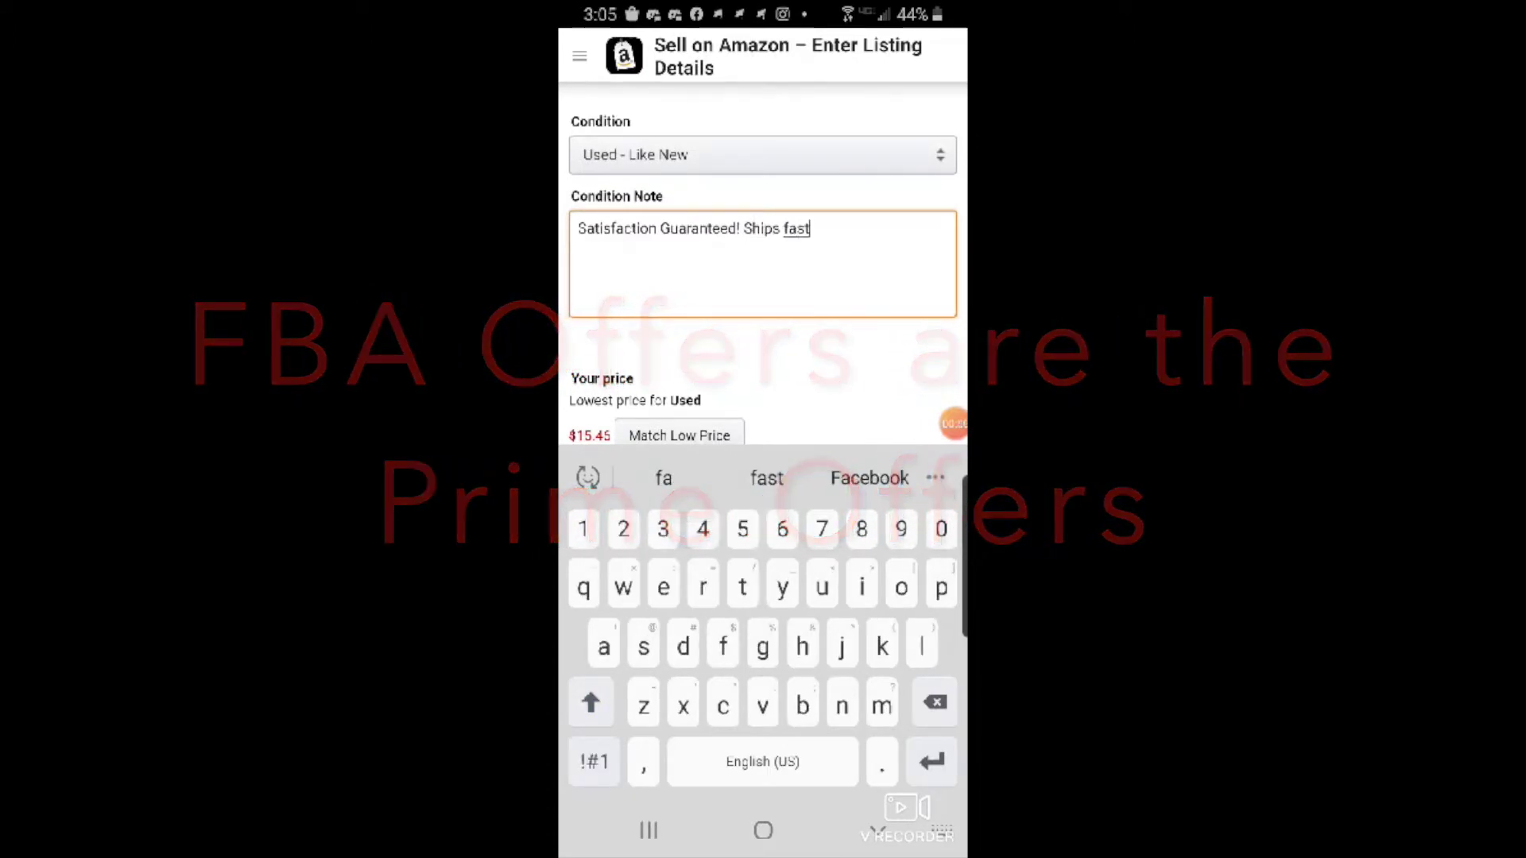
text( from )
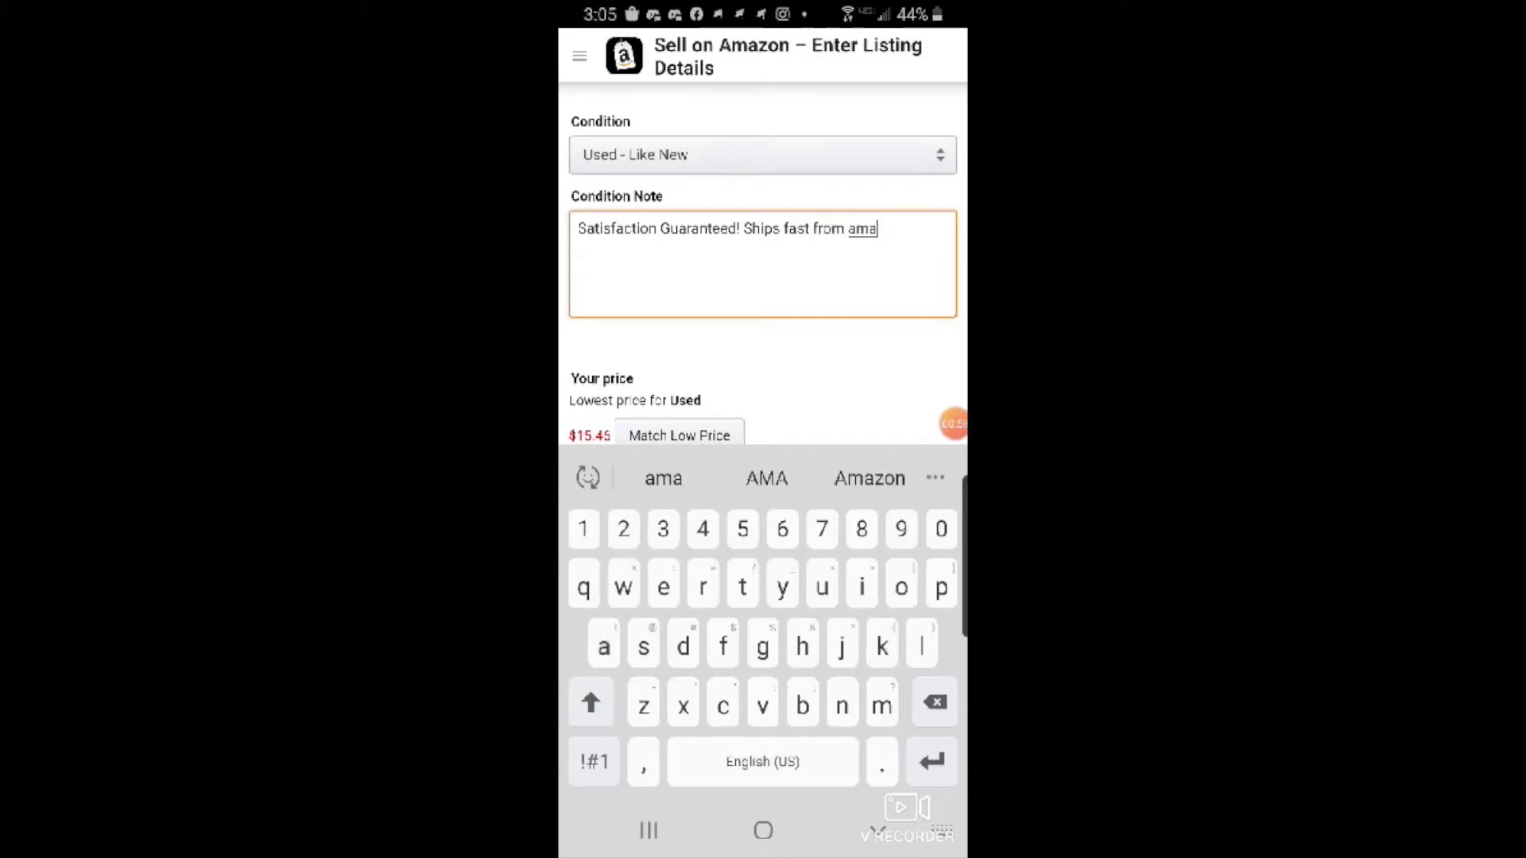
text(ama)
click(870, 477)
key(BackSpace)
text('s)
click(665, 478)
text(. )
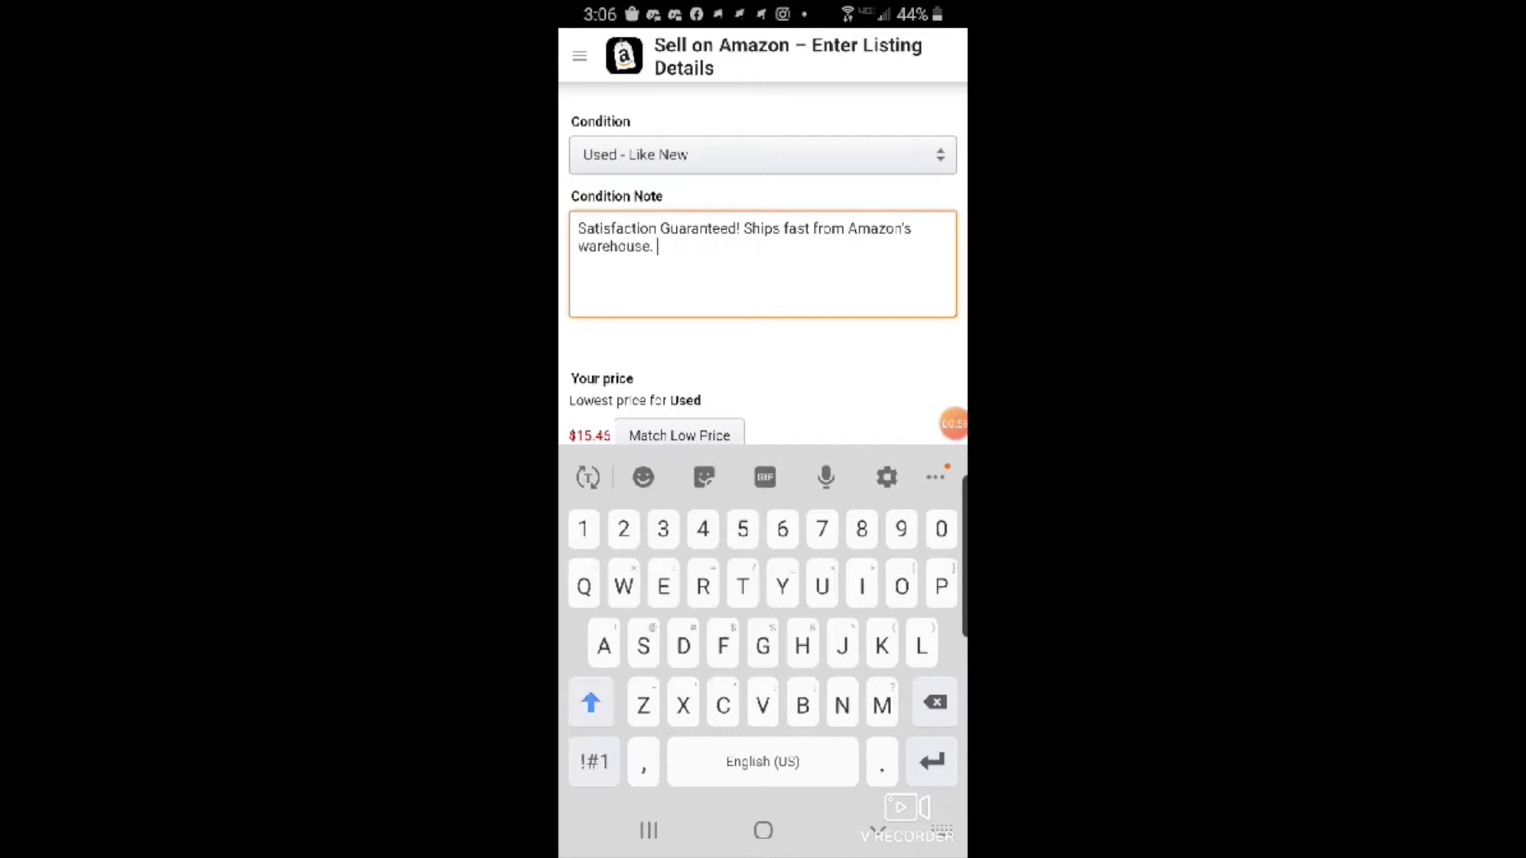
- Finish the condition note with "The outside cover is excellent. No writing or highlighting. Thanks"
text(The outside cover is ex)
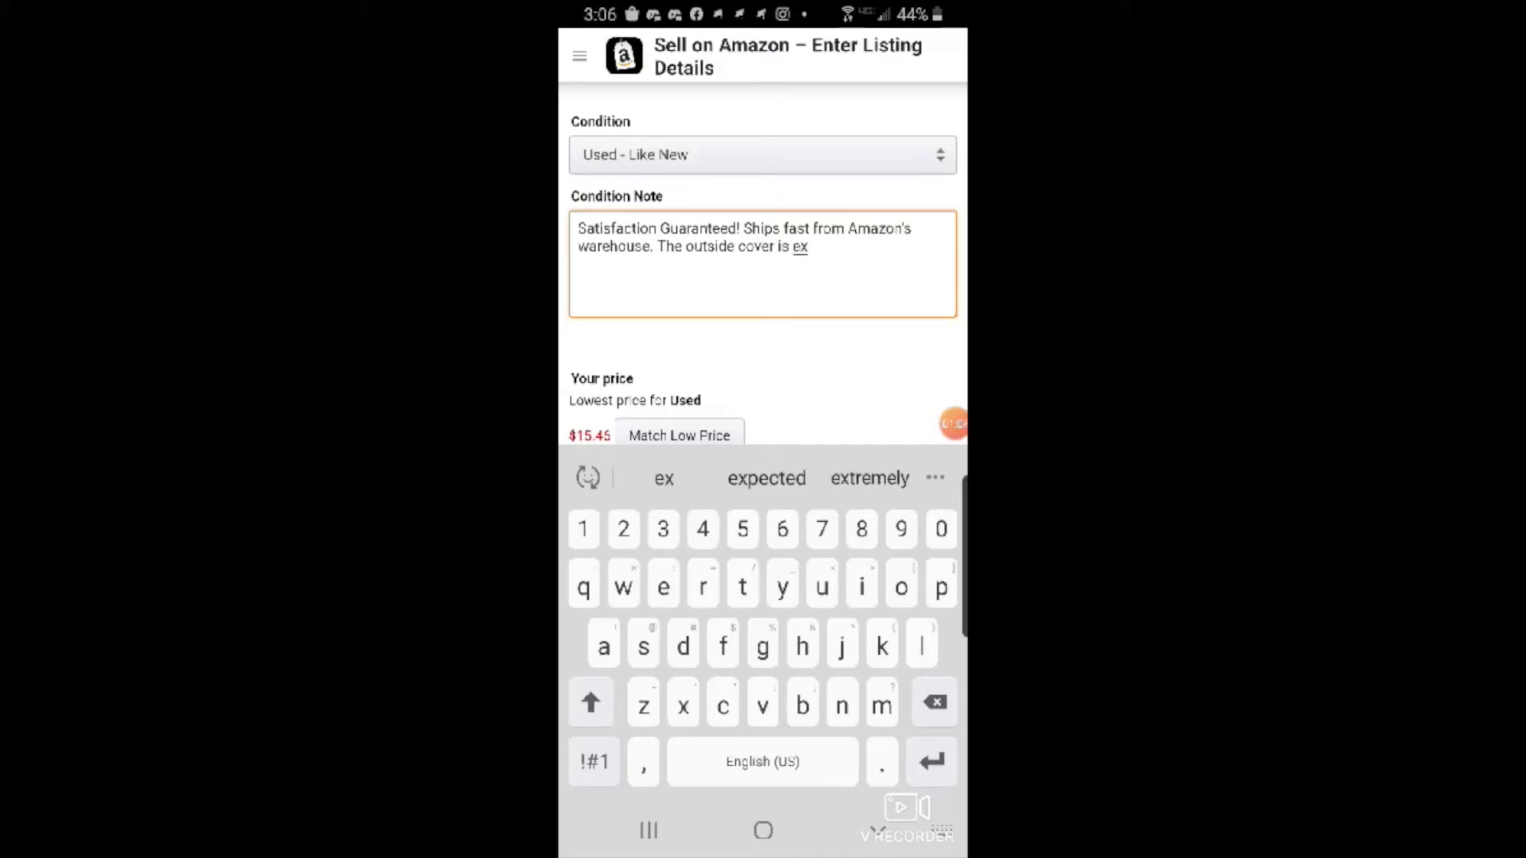
text(el)
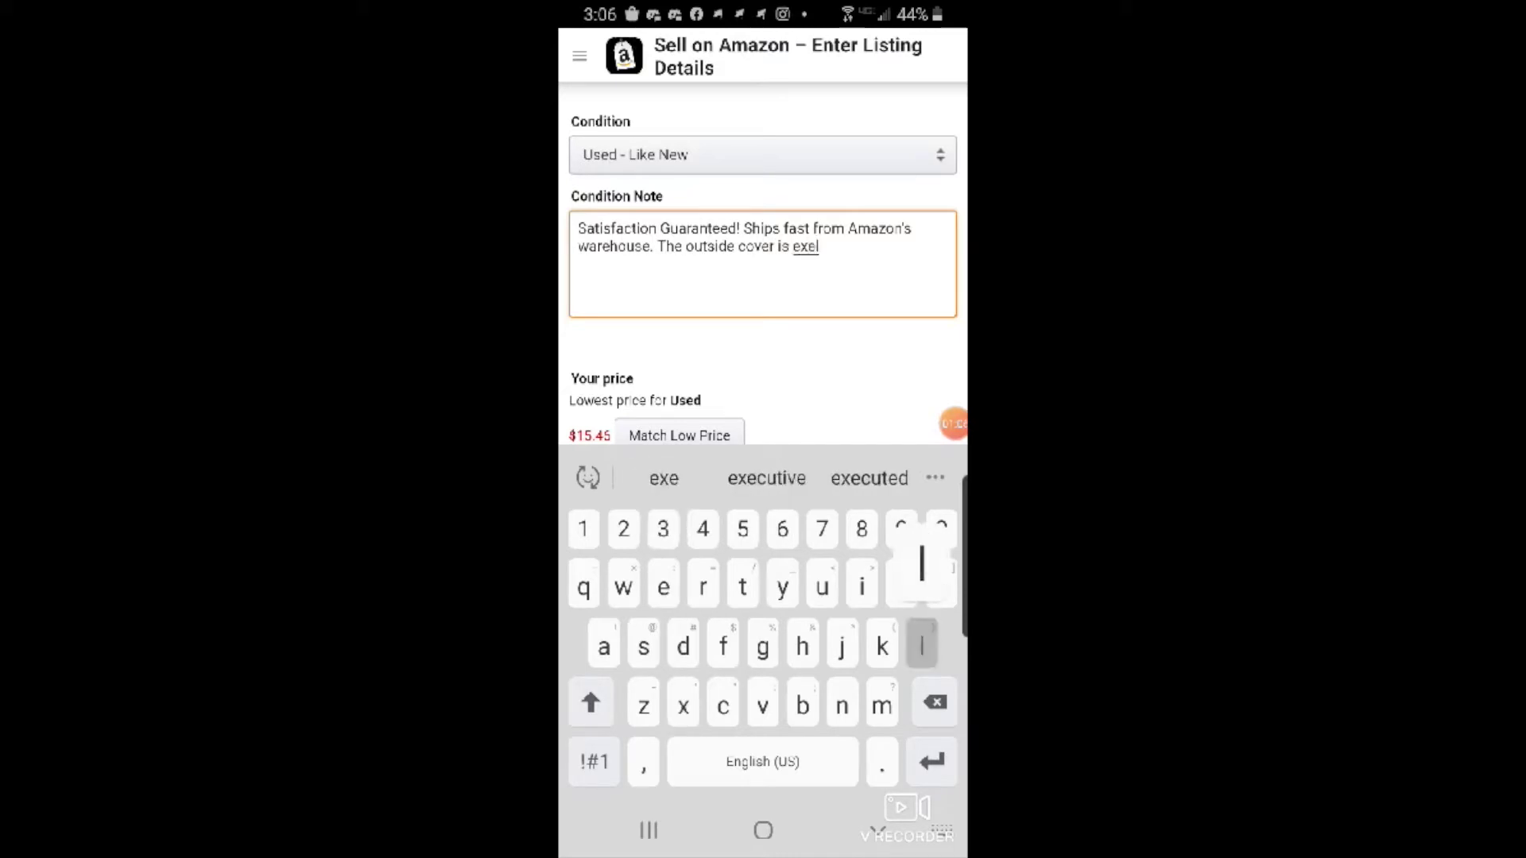
text(lnt )
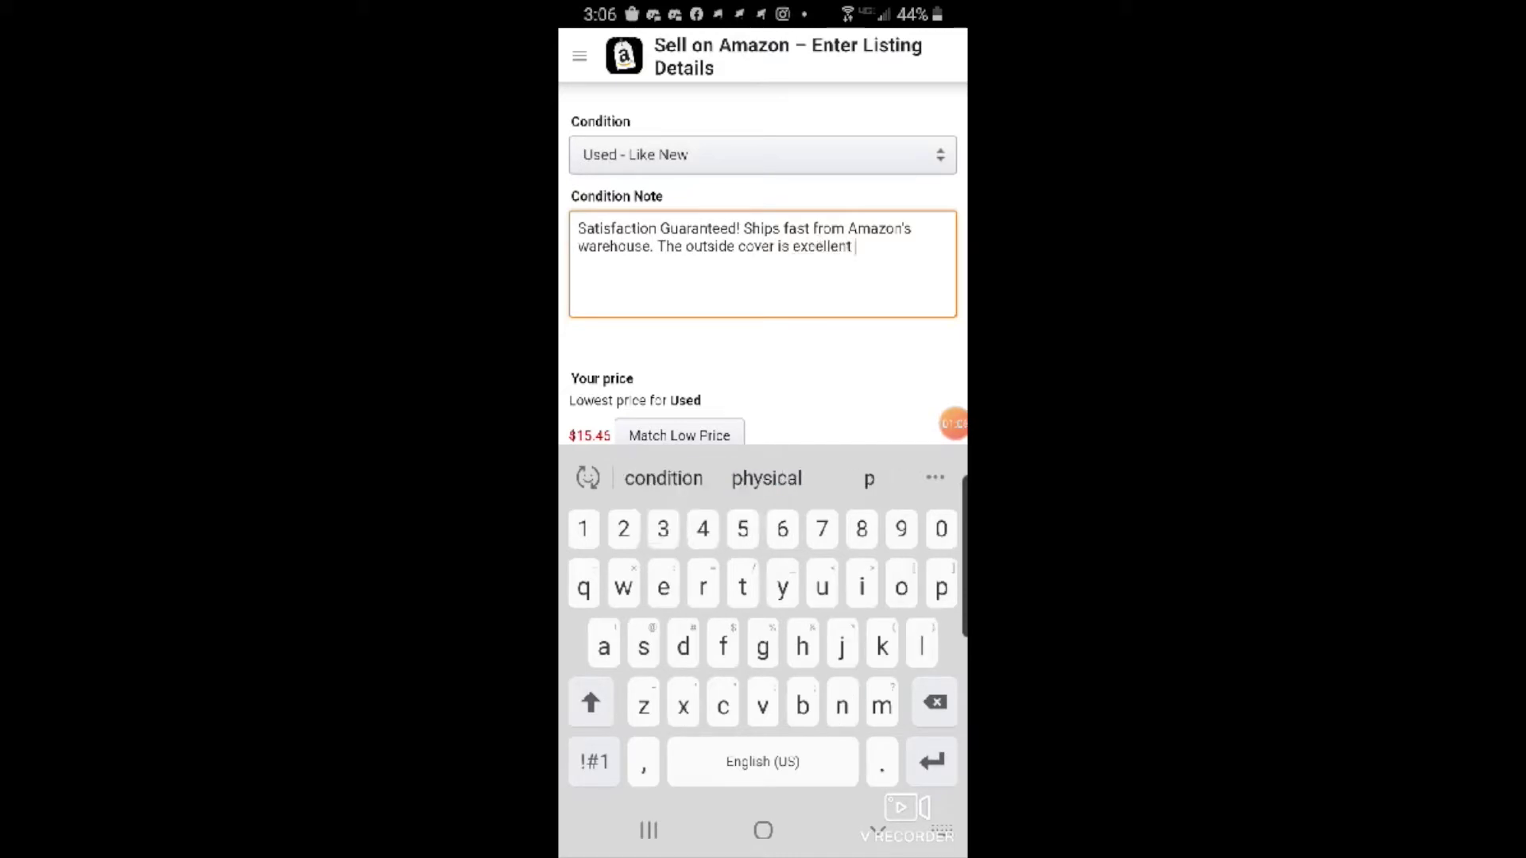
text(.)
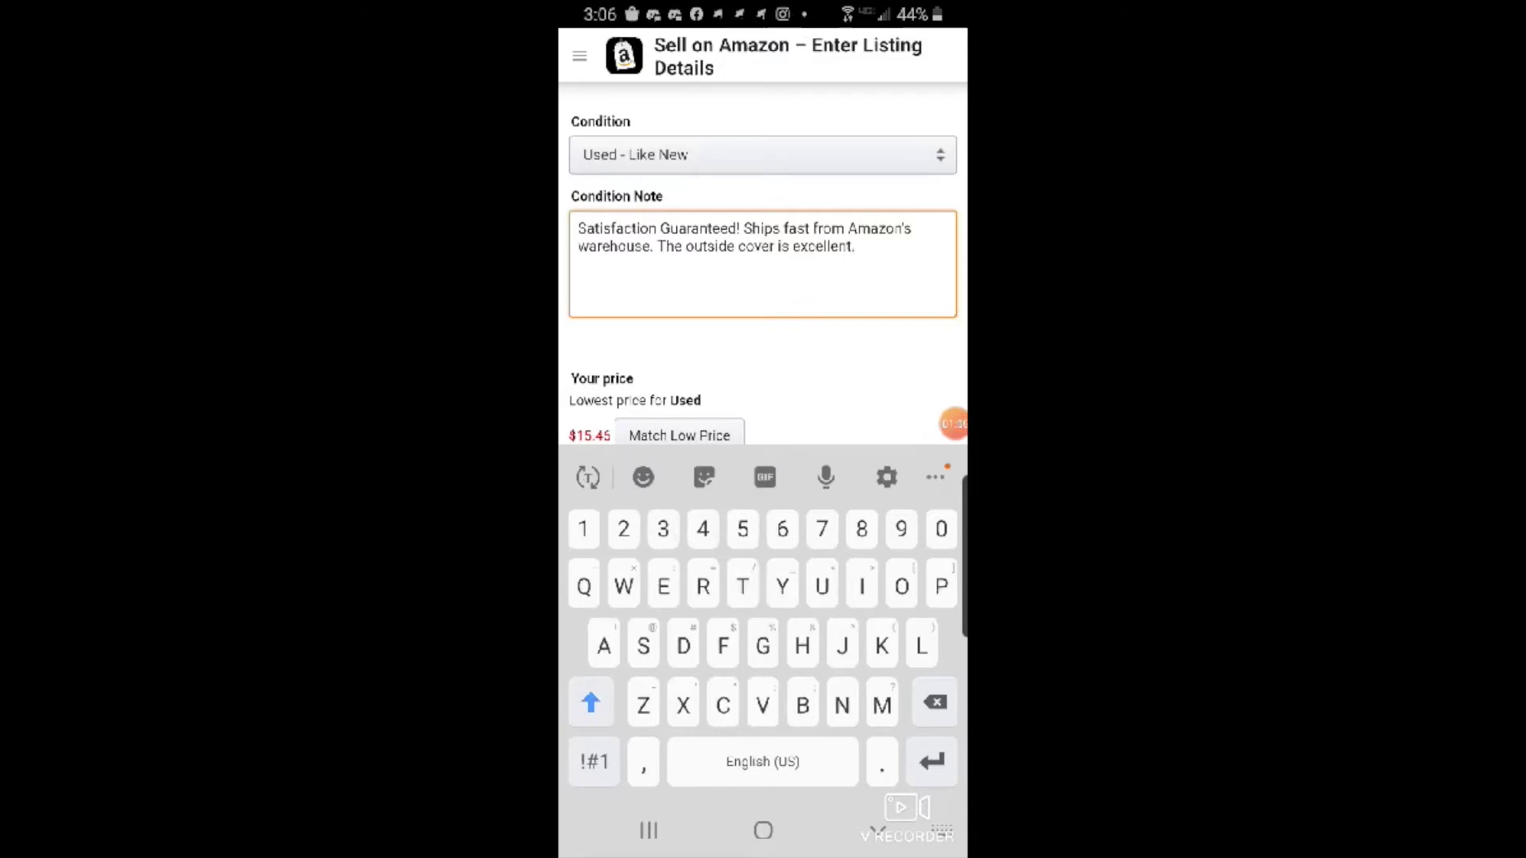
text(No writingor hi)
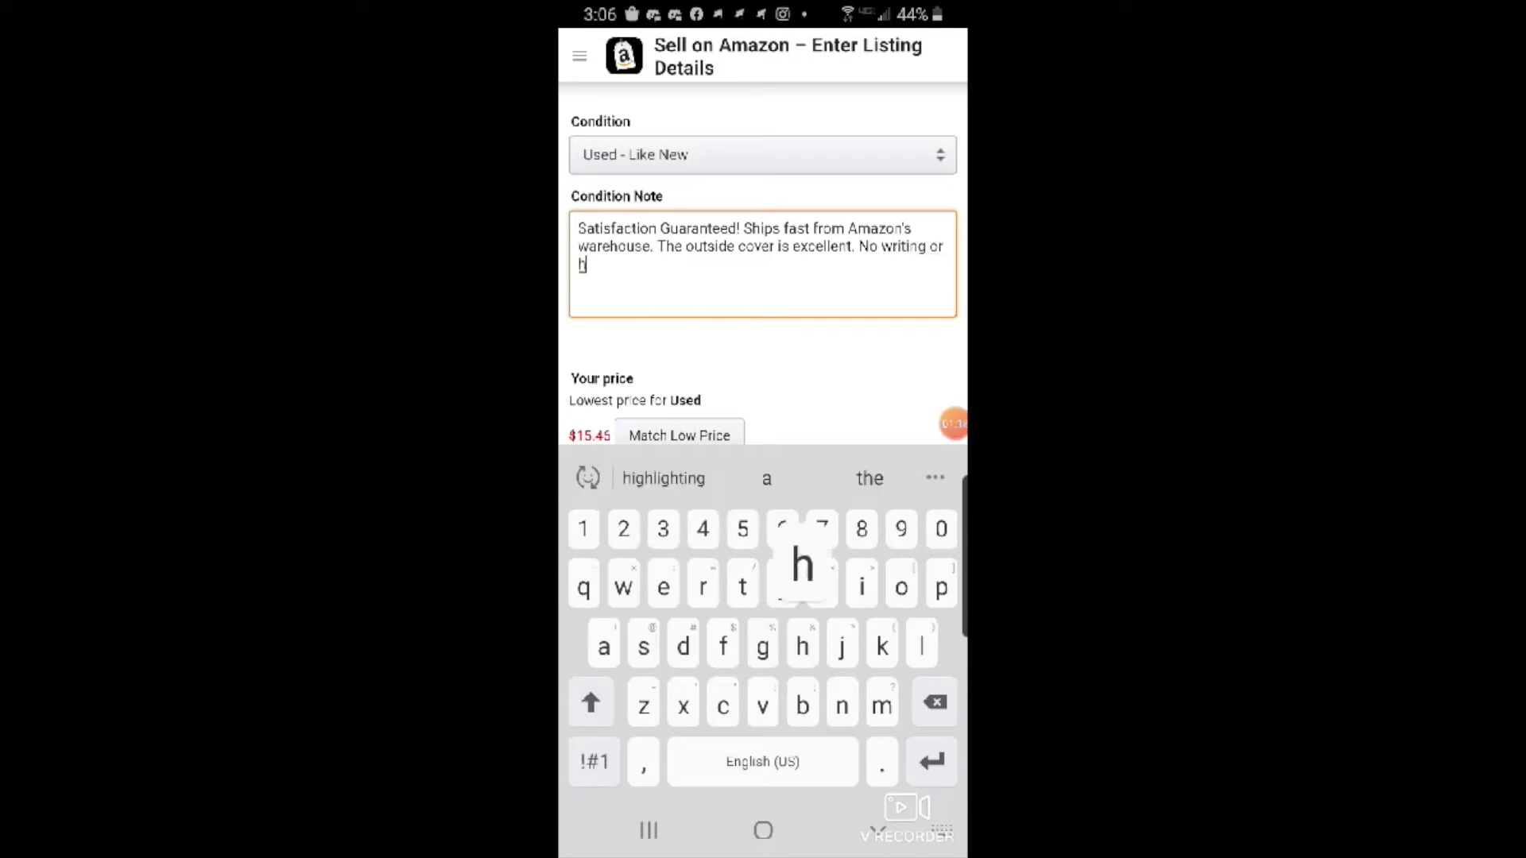
text(ghlighting. T)
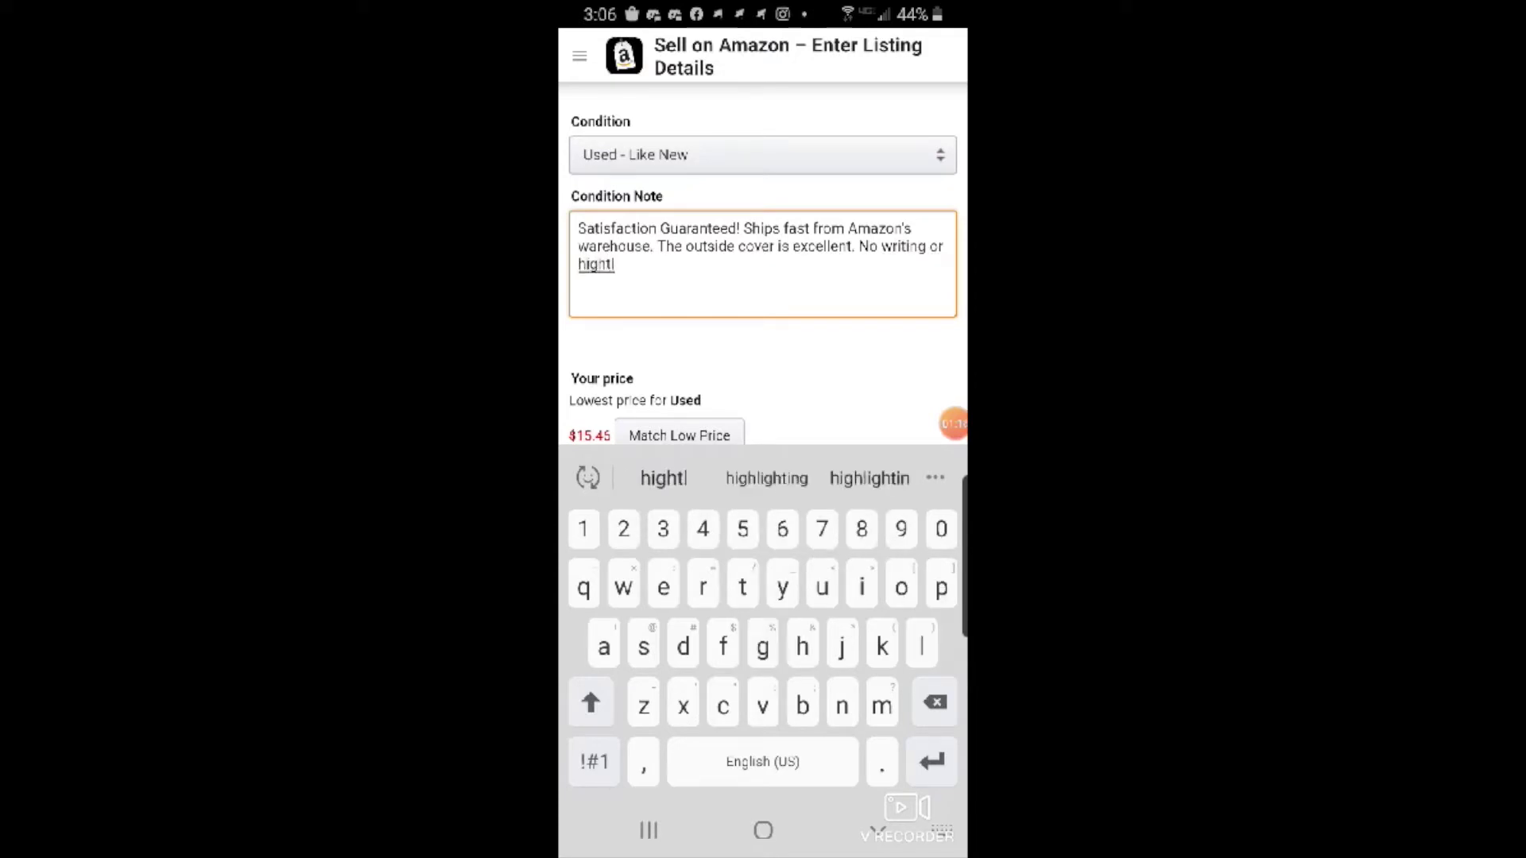
text(hanks)
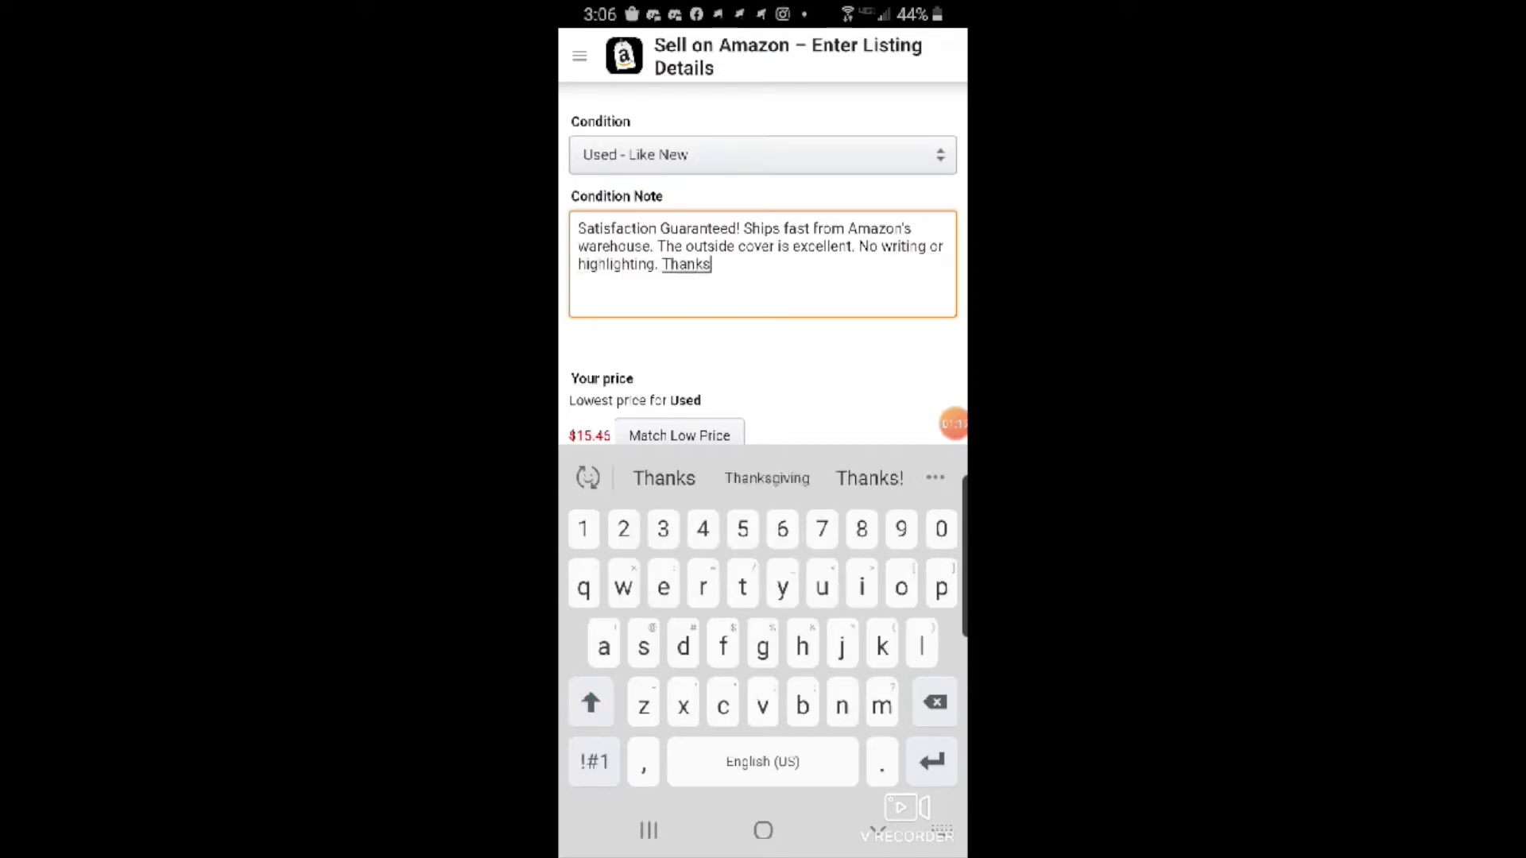
click(879, 831)
scroll(763, 445, down, 4)
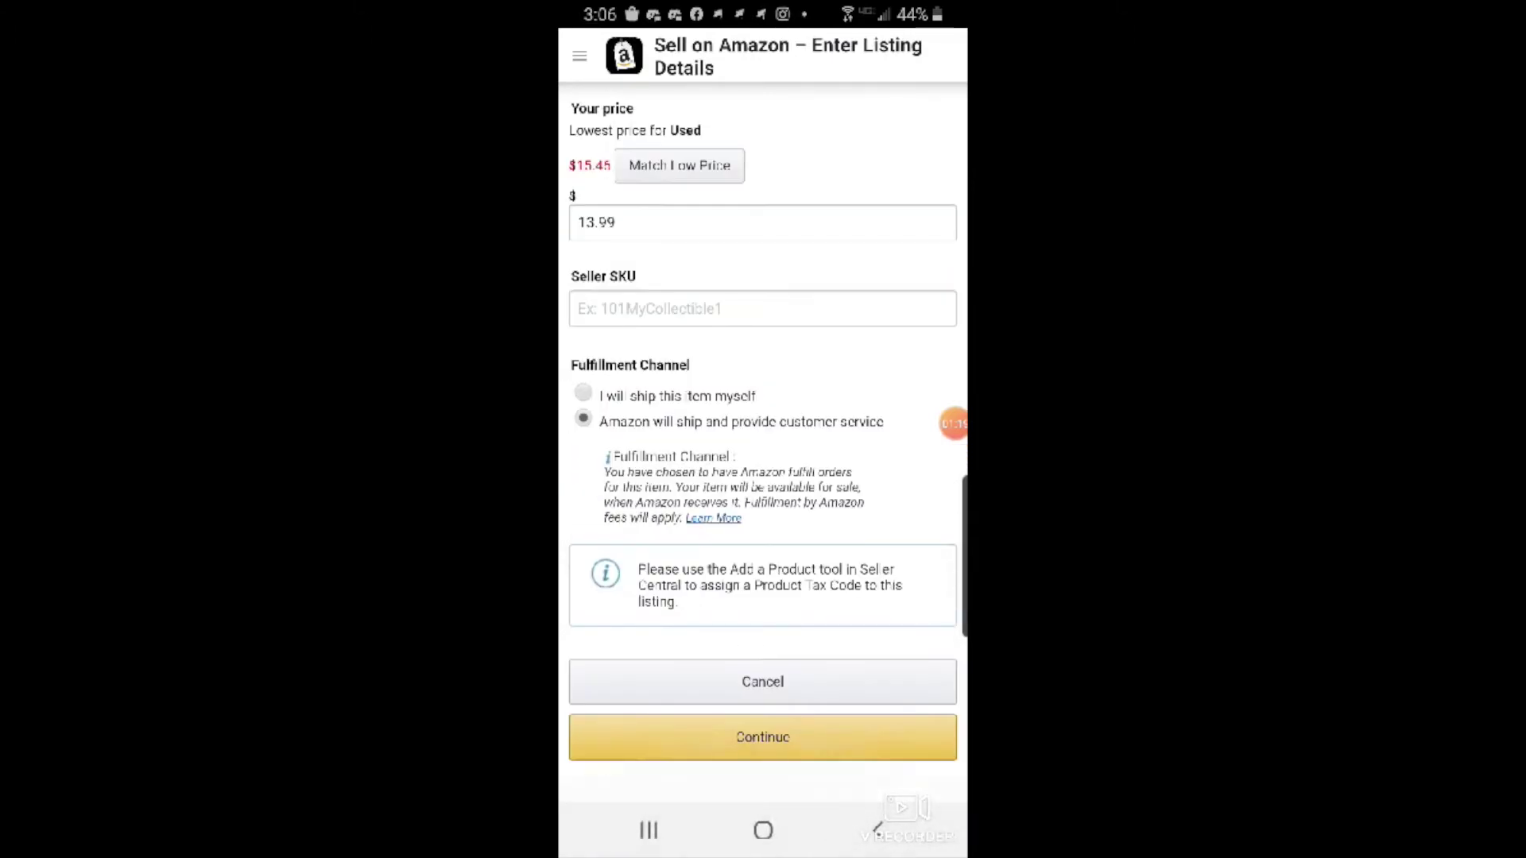
- Continue with the completed listing details and submit the listing
click(763, 737)
click(763, 590)
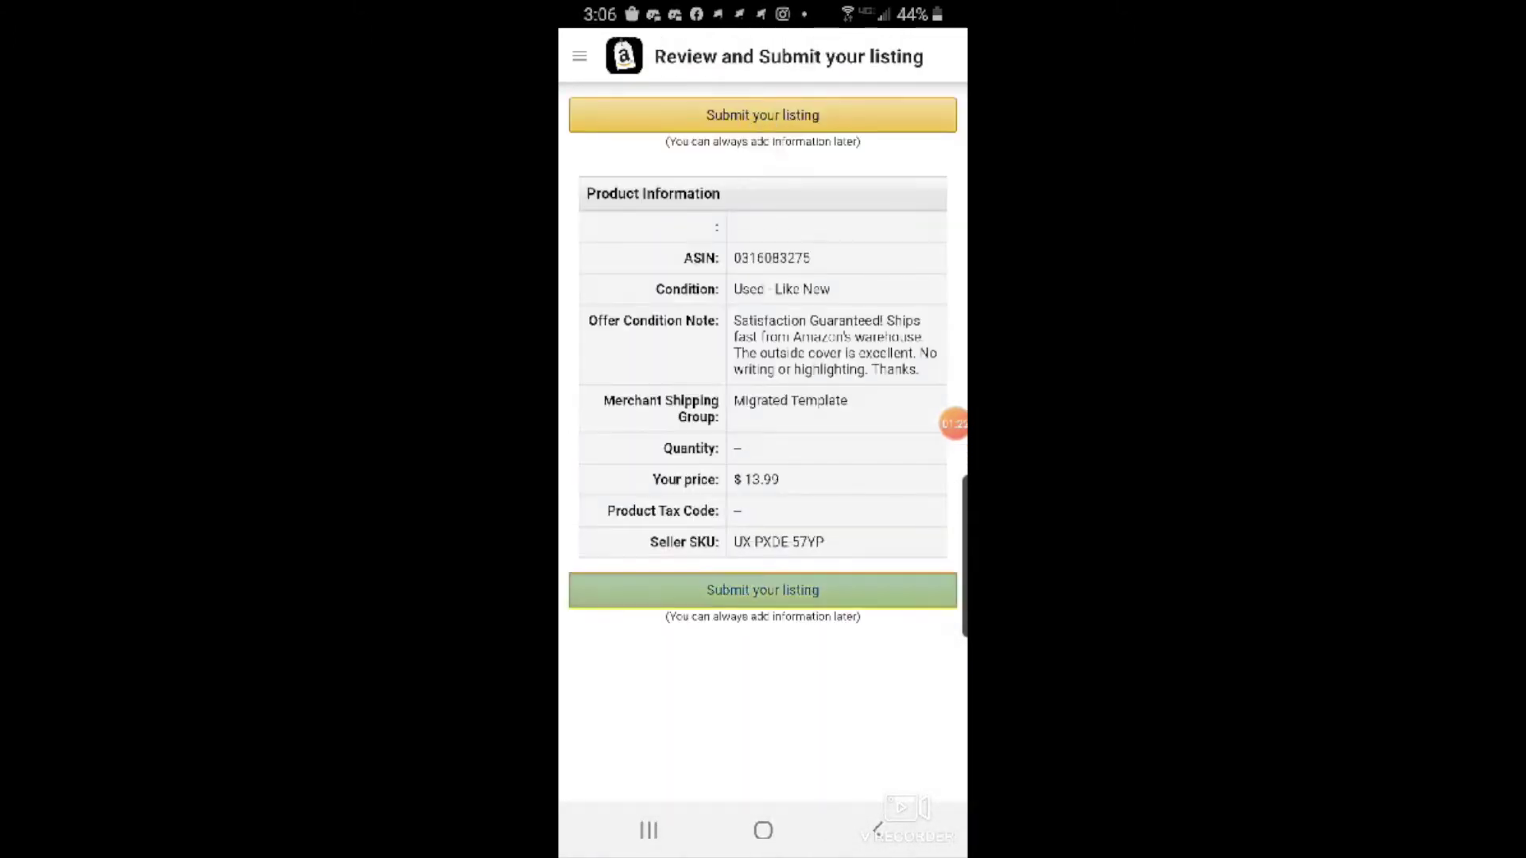
click(763, 476)
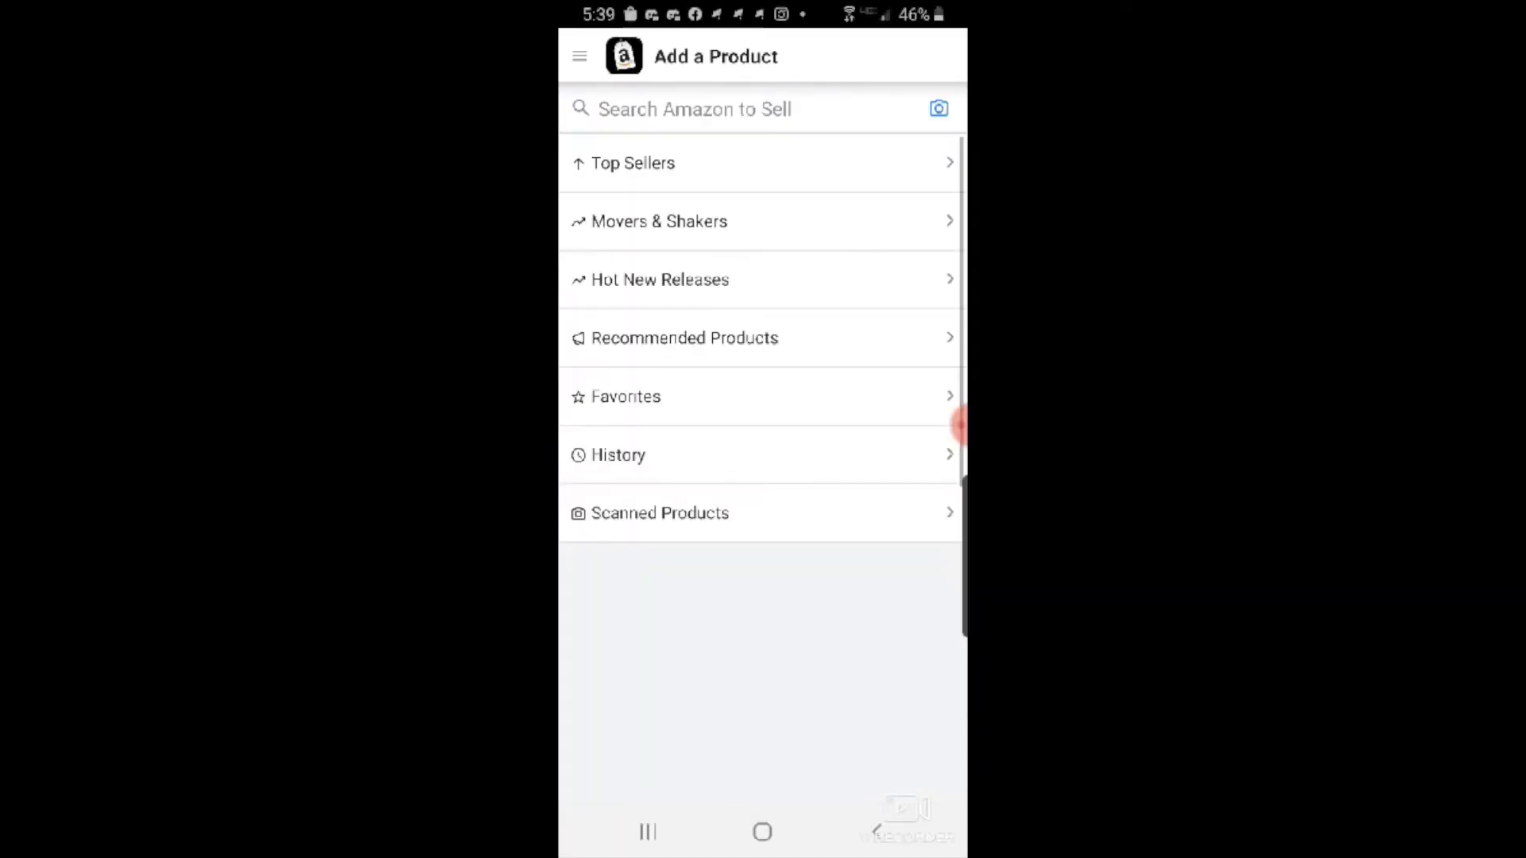
click(694, 109)
click(616, 187)
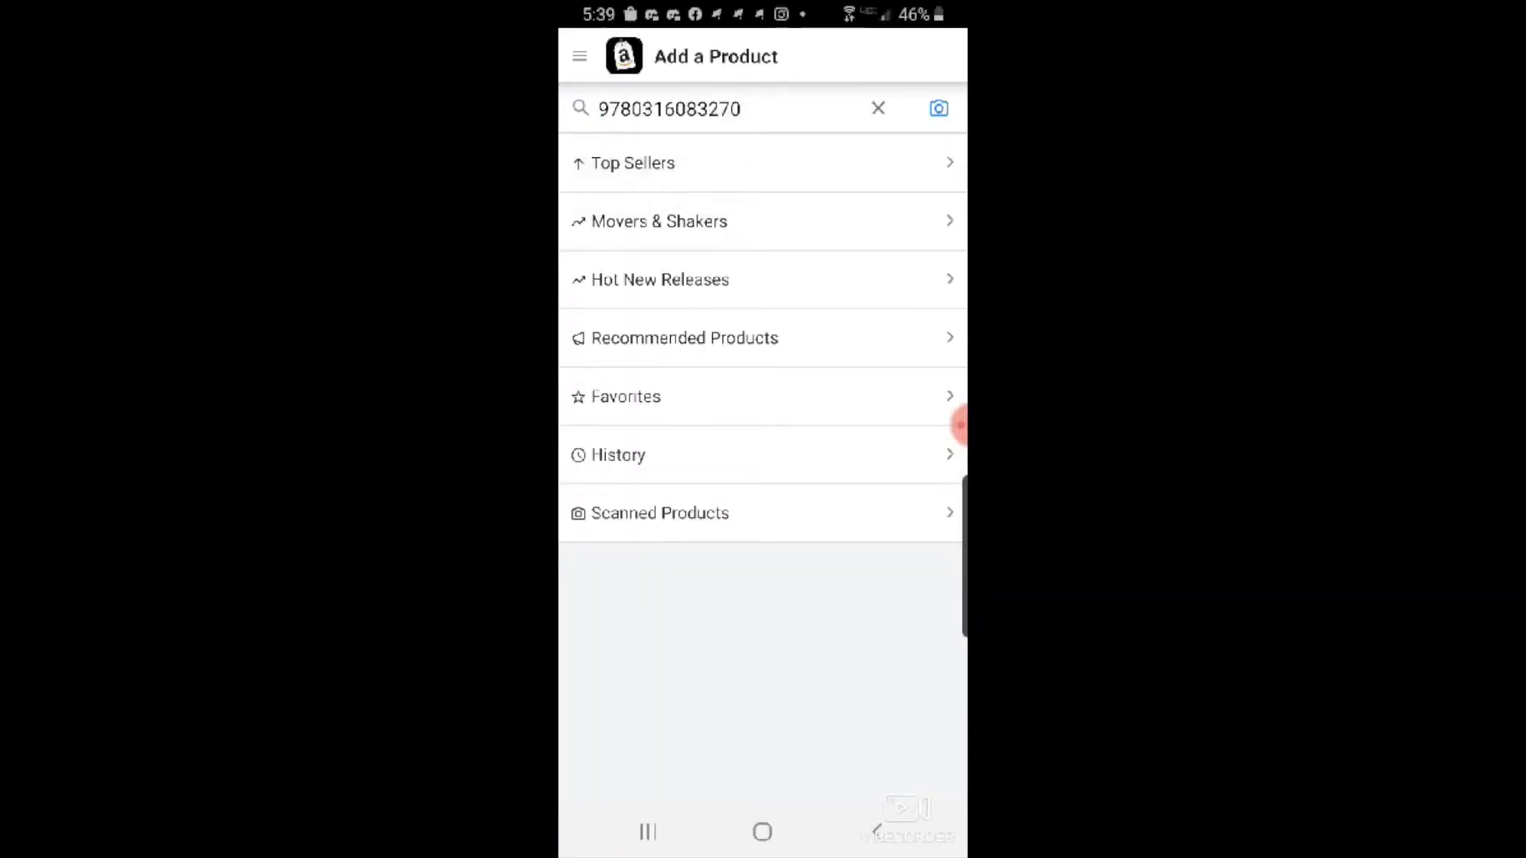
click(740, 109)
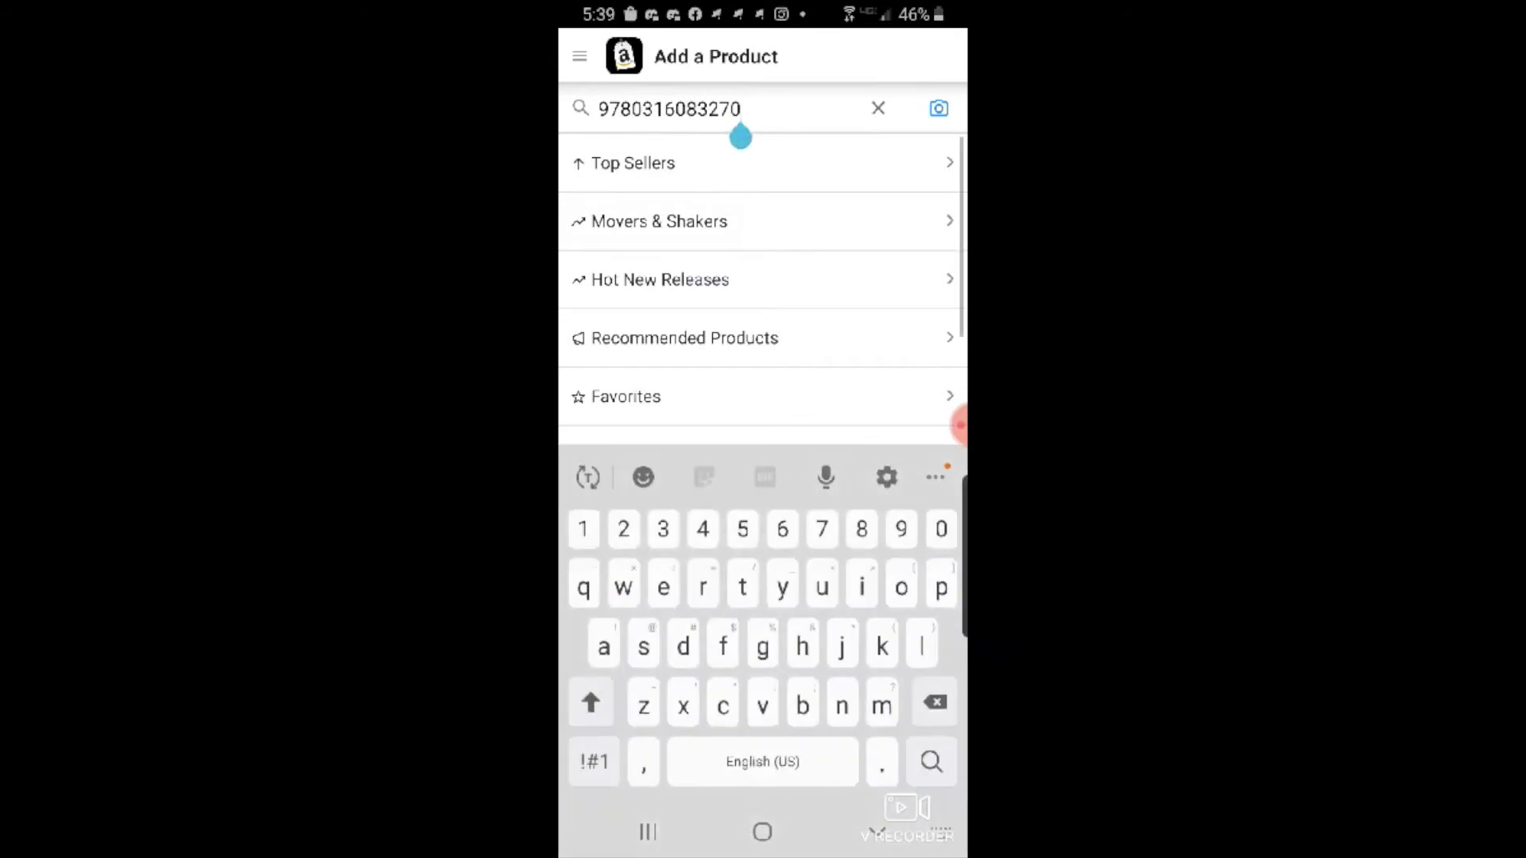
click(932, 762)
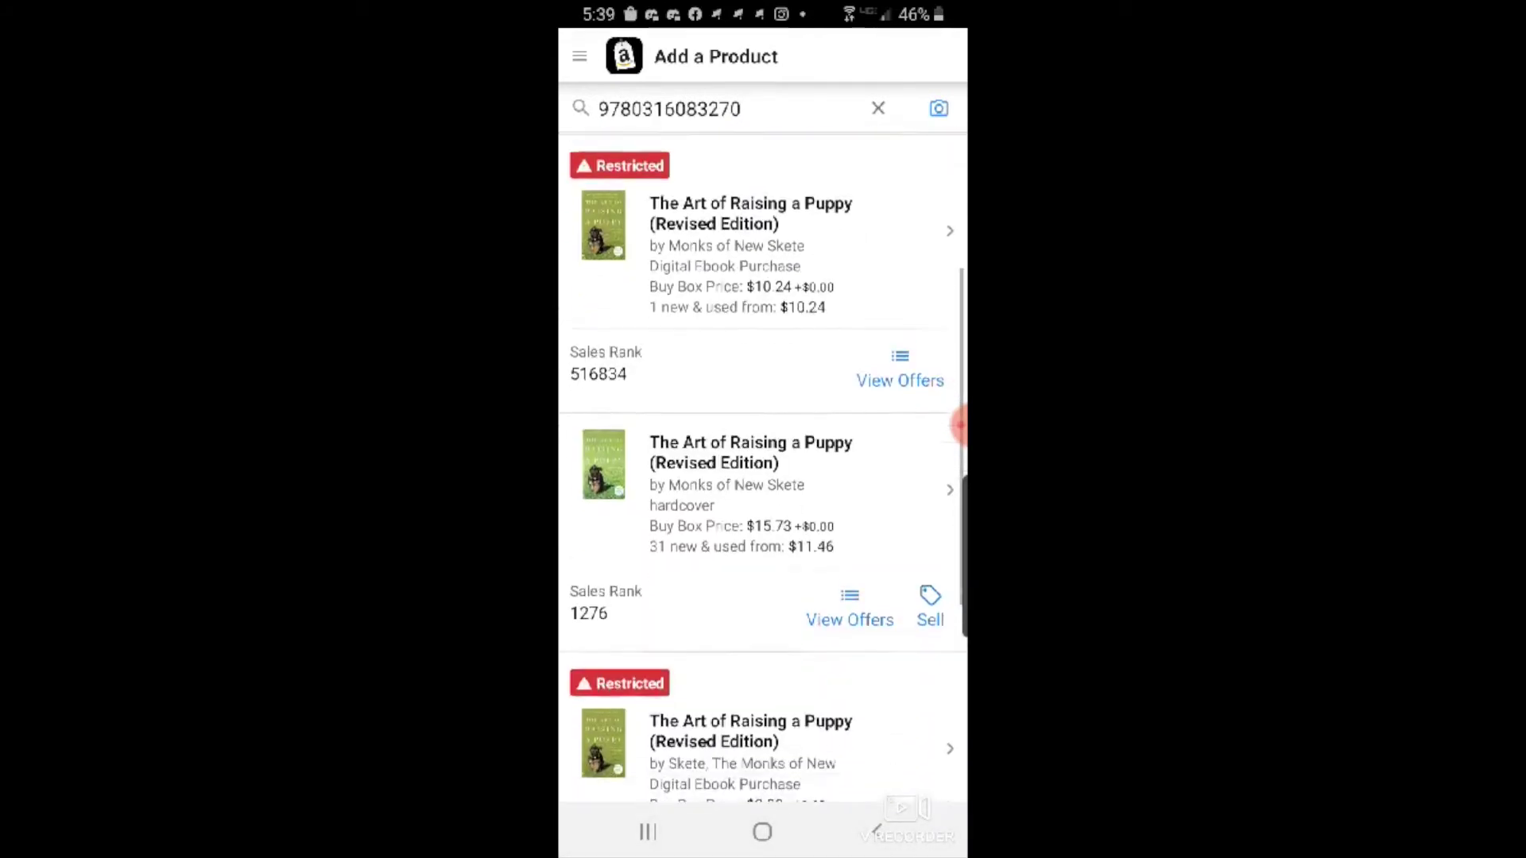
- Open the offers for the hardcover edition of The Art of Raising a Puppy and compare the sellers' conditions and prices
click(850, 594)
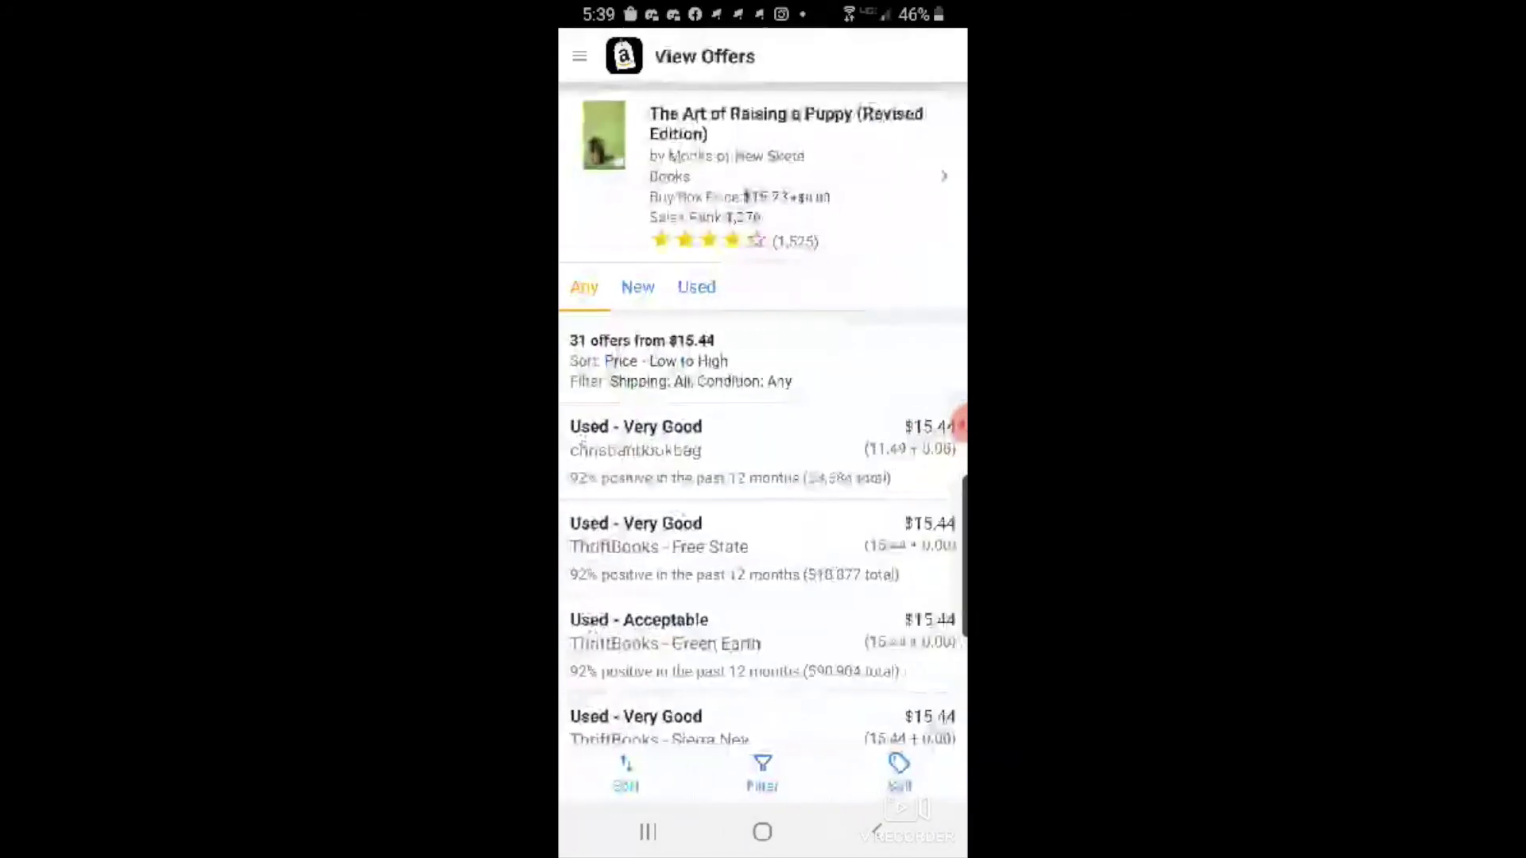
scroll(763, 509, down, 3)
scroll(763, 477, down, 10)
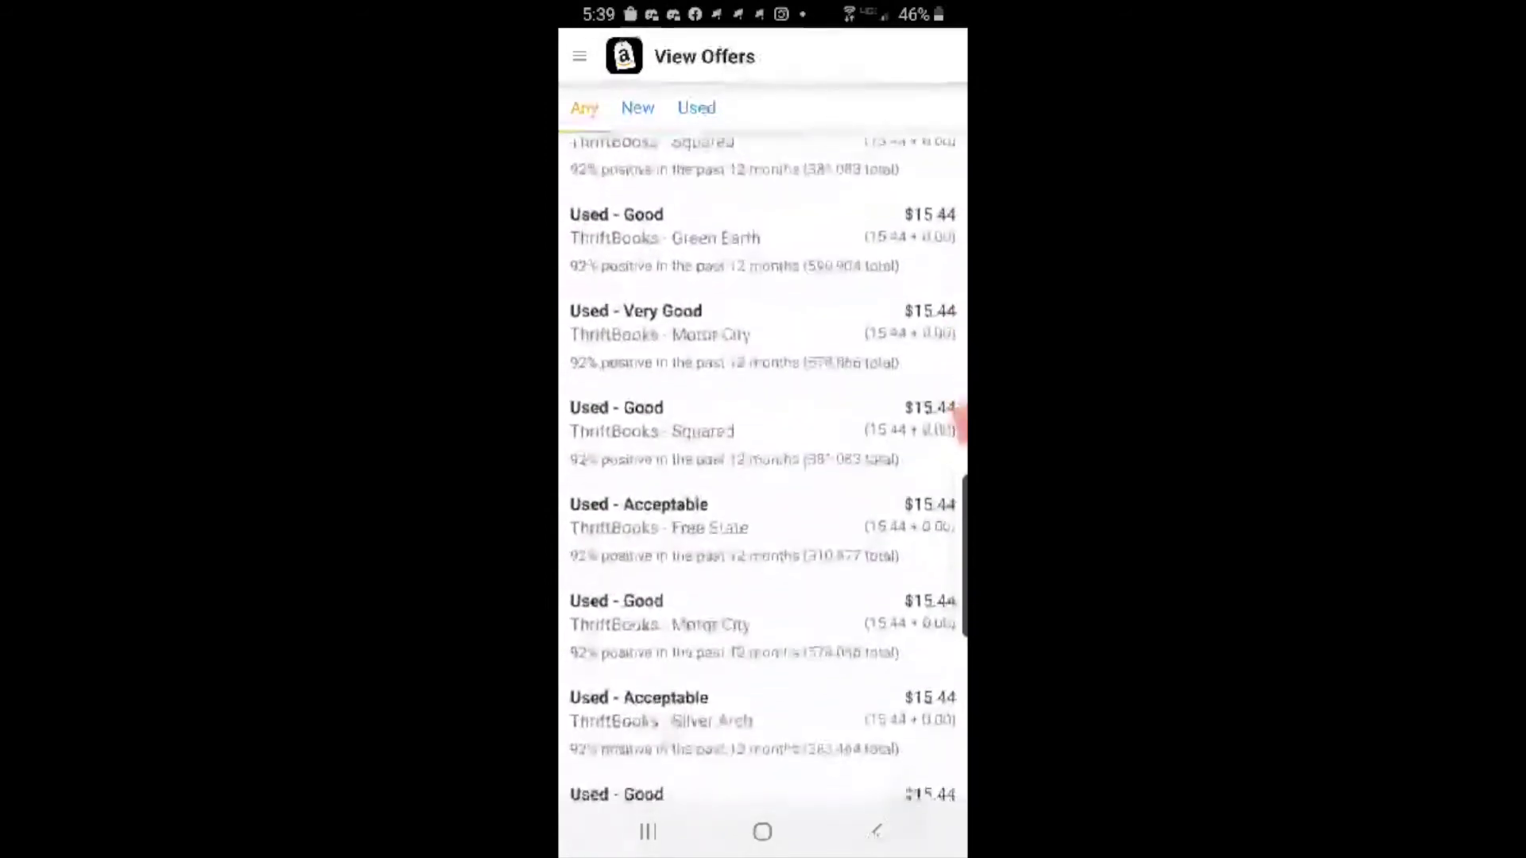
scroll(763, 477, up, 2)
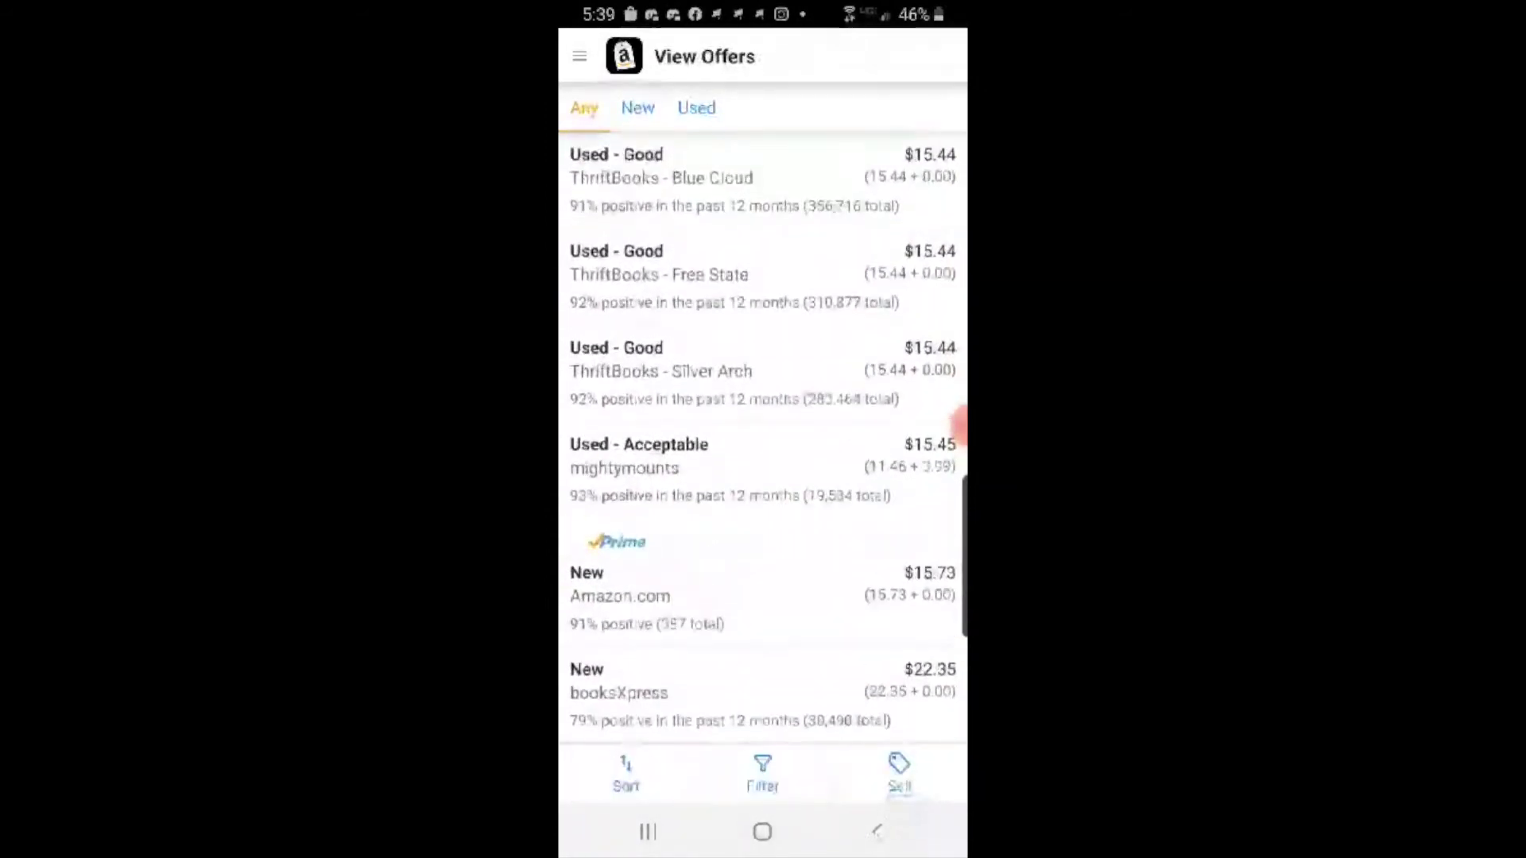
scroll(763, 477, down, 1)
scroll(763, 477, down, 1)
scroll(763, 477, up, 1)
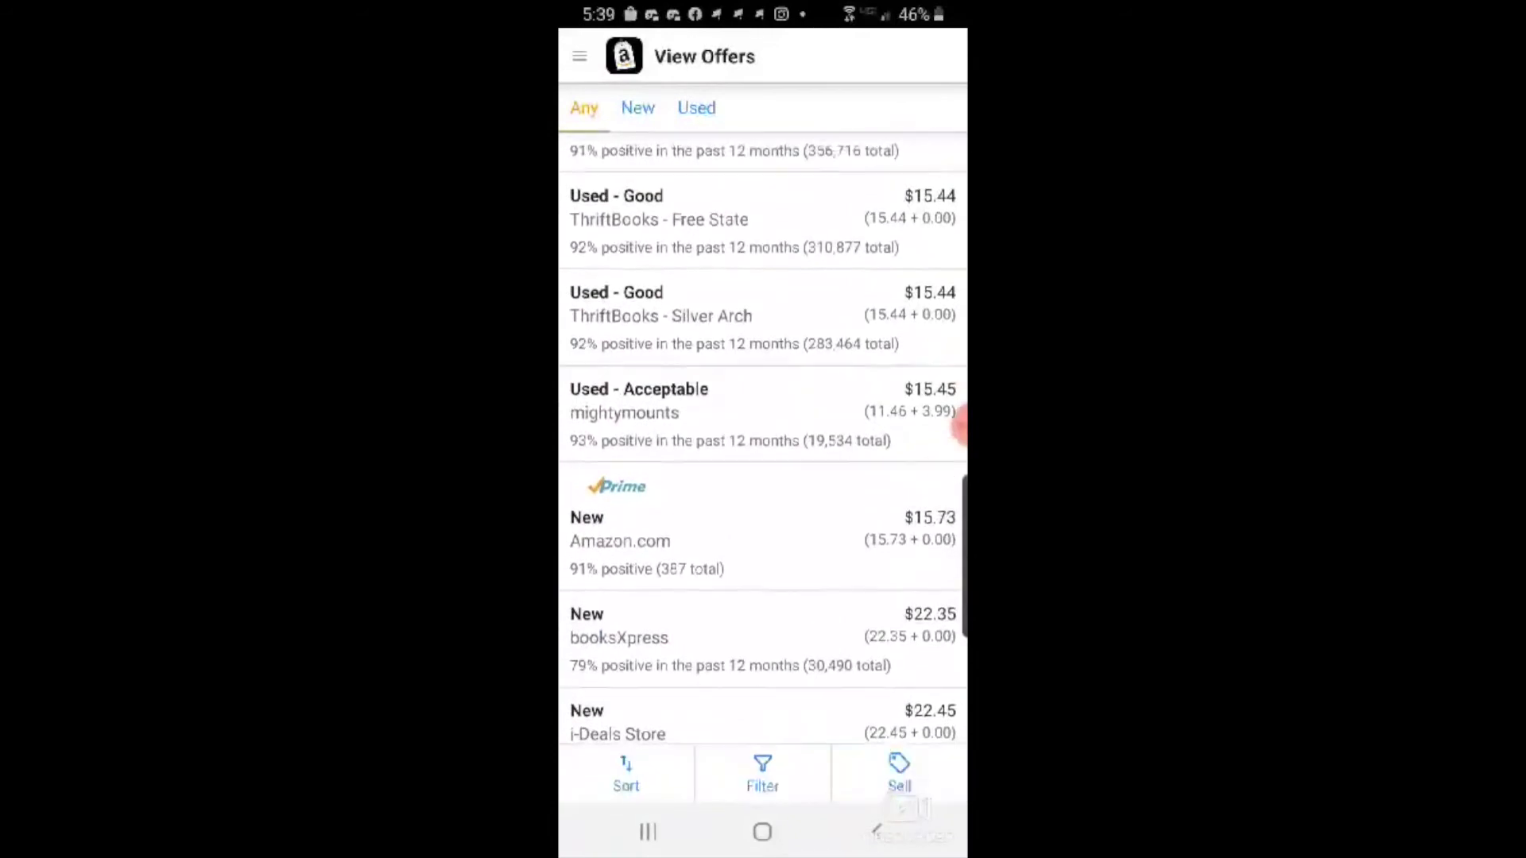
- Start a sell listing for the hardcover edition and look through its listing details form
click(899, 773)
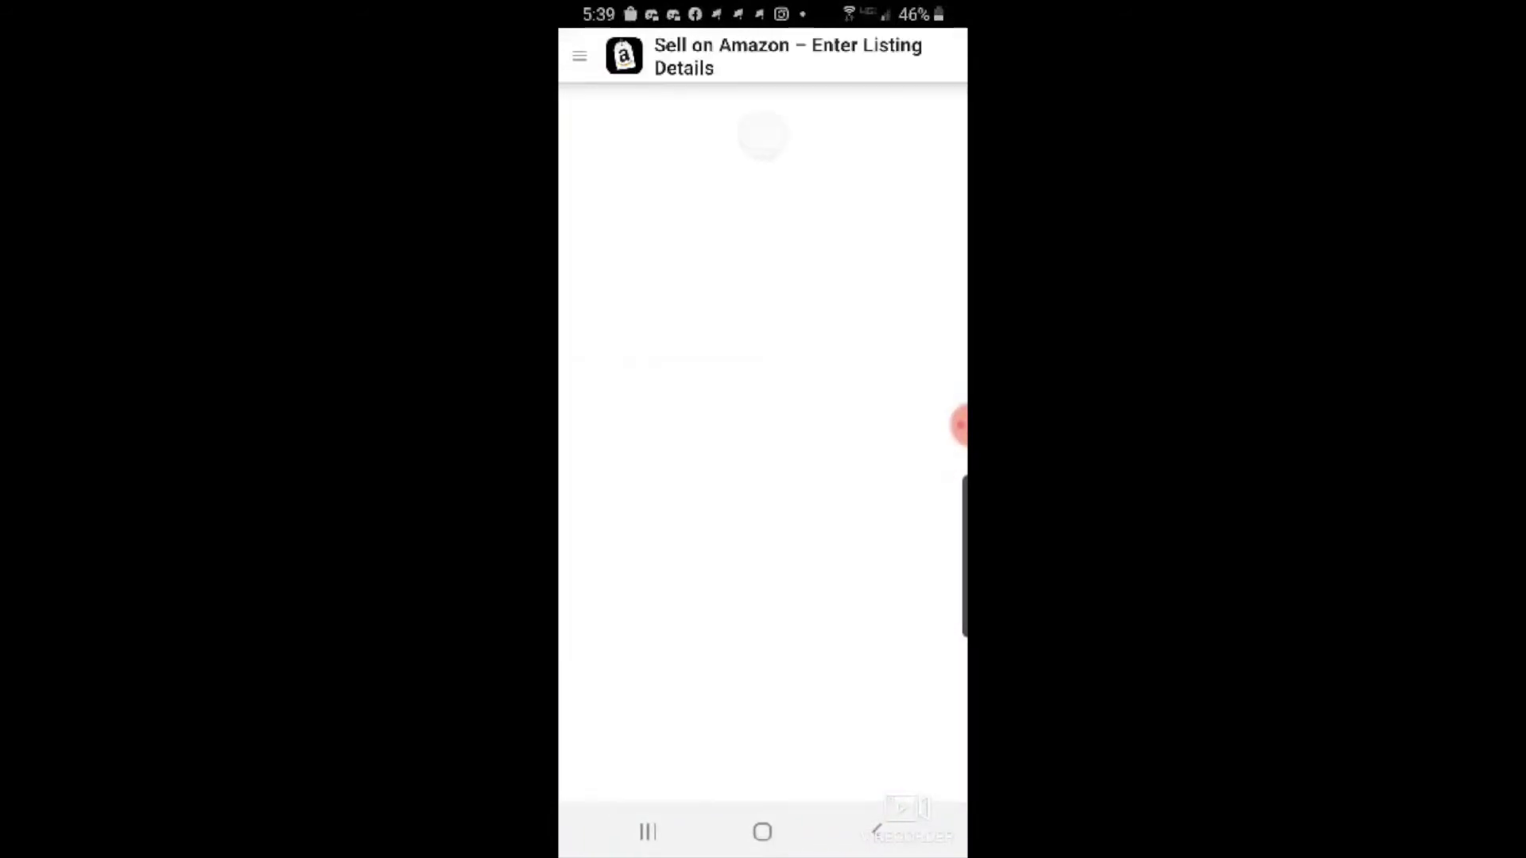
scroll(763, 477, down, 2)
click(958, 426)
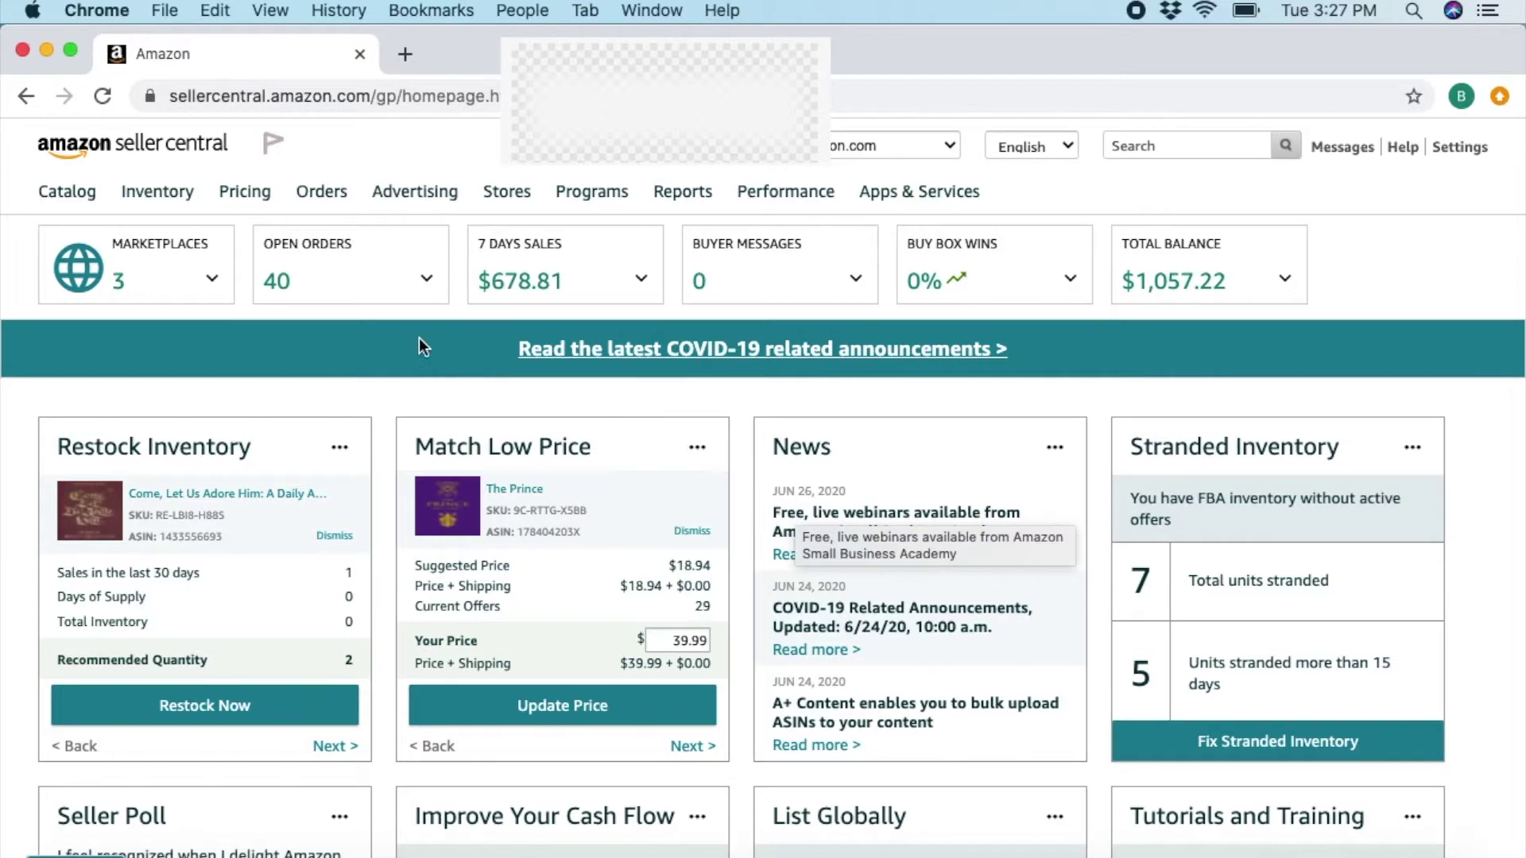
mouse_move(146, 189)
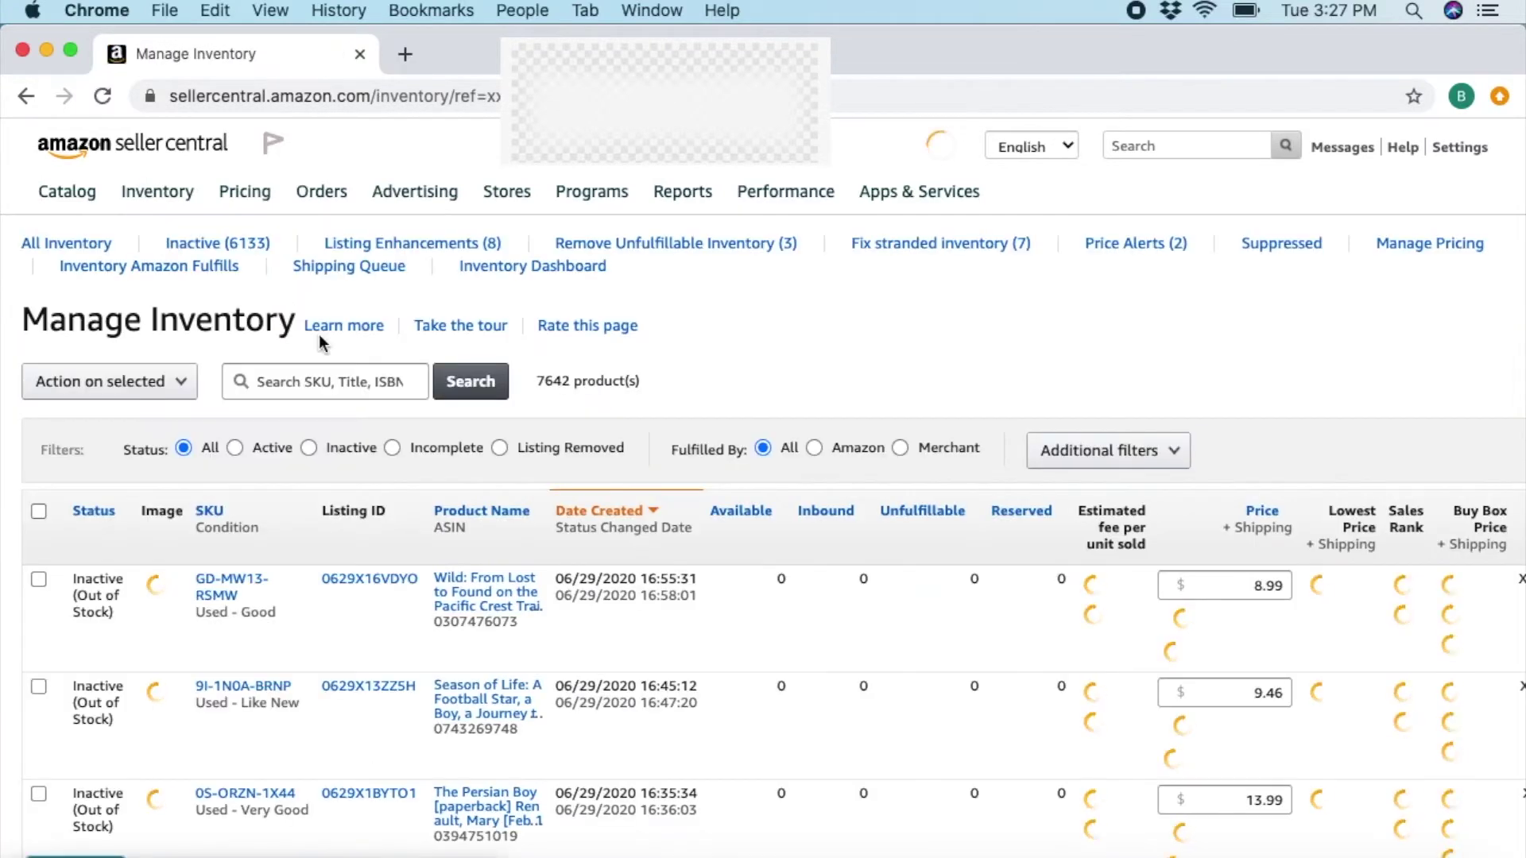
scroll(318, 334, down, 3)
click(38, 324)
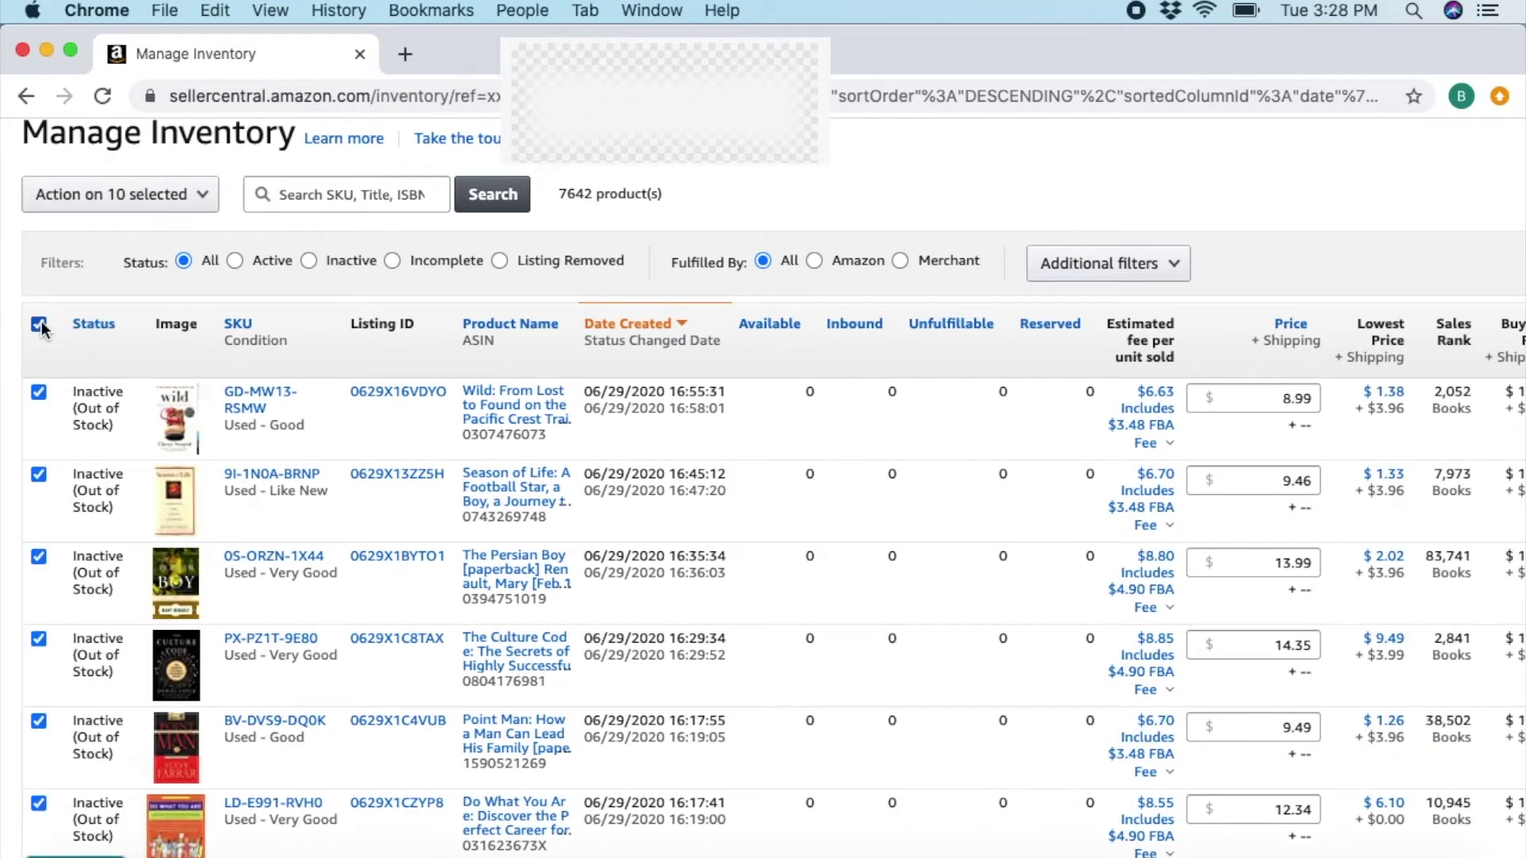
scroll(137, 422, down, 1)
scroll(137, 421, down, 1)
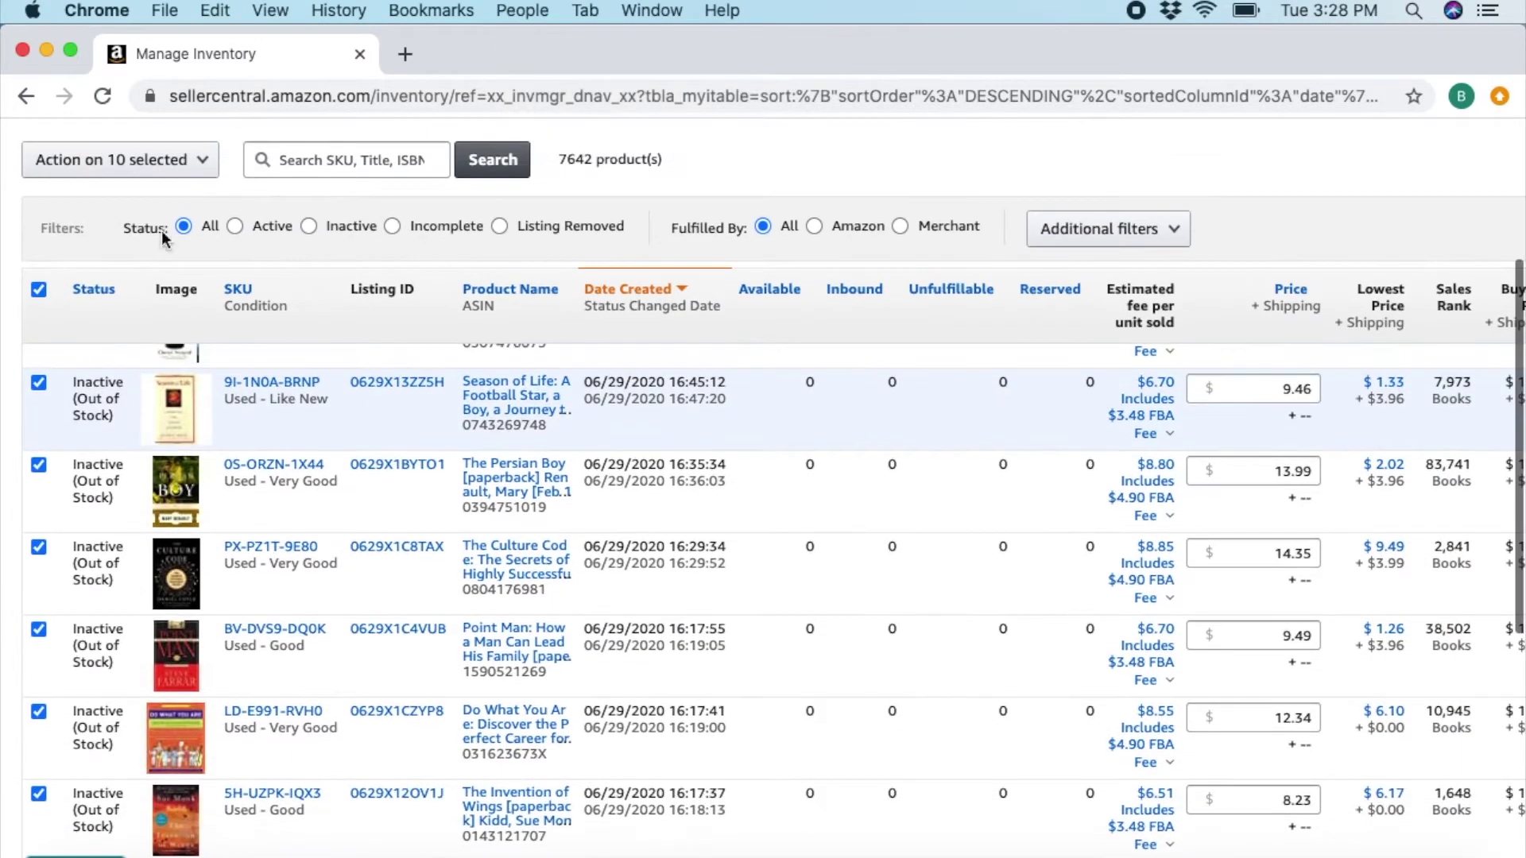
click(205, 161)
click(208, 170)
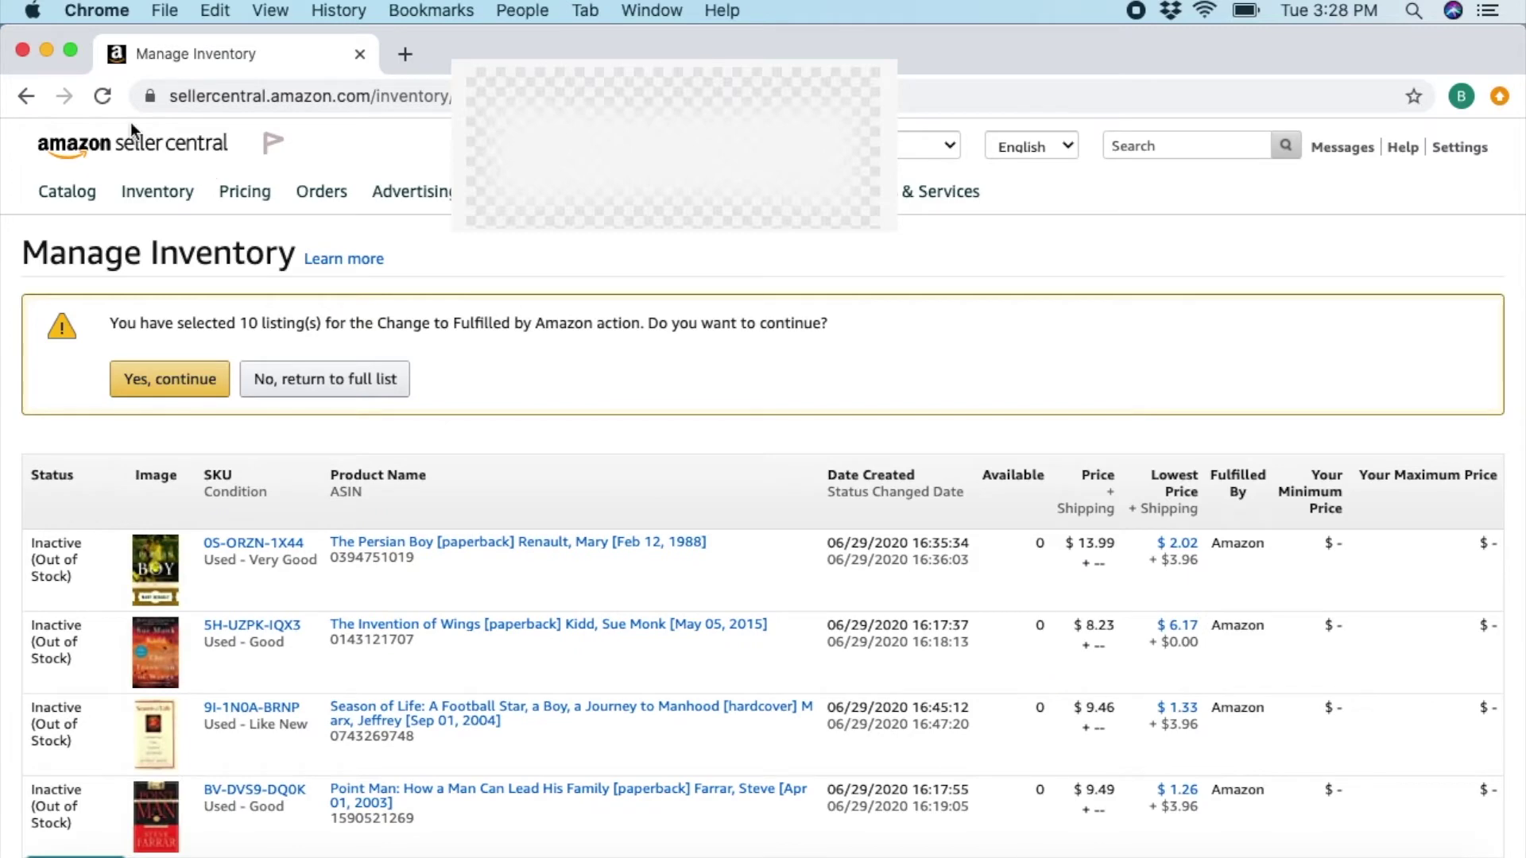
click(18, 99)
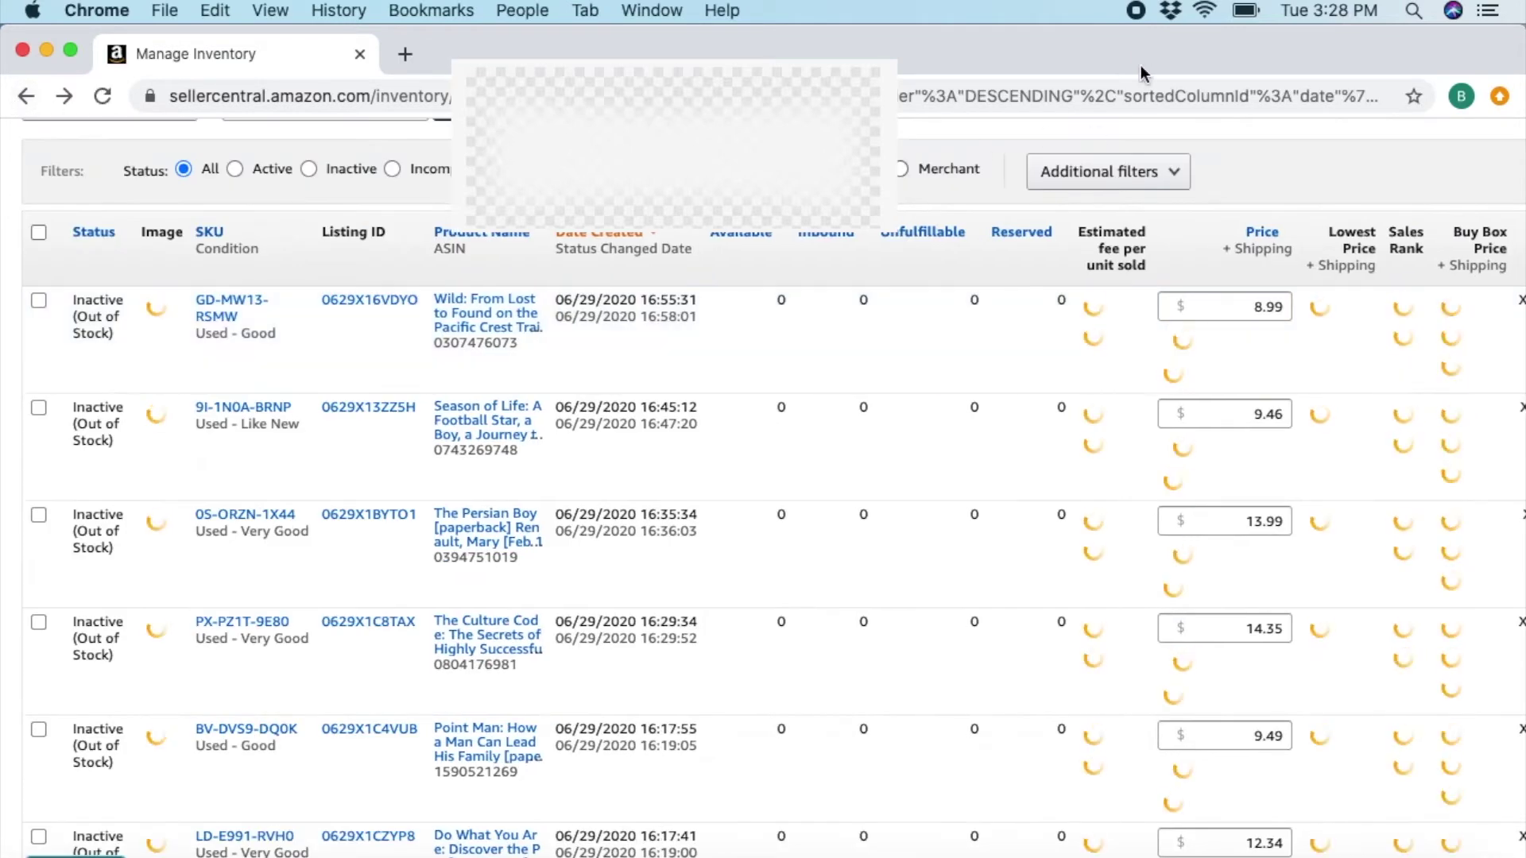
click(1138, 11)
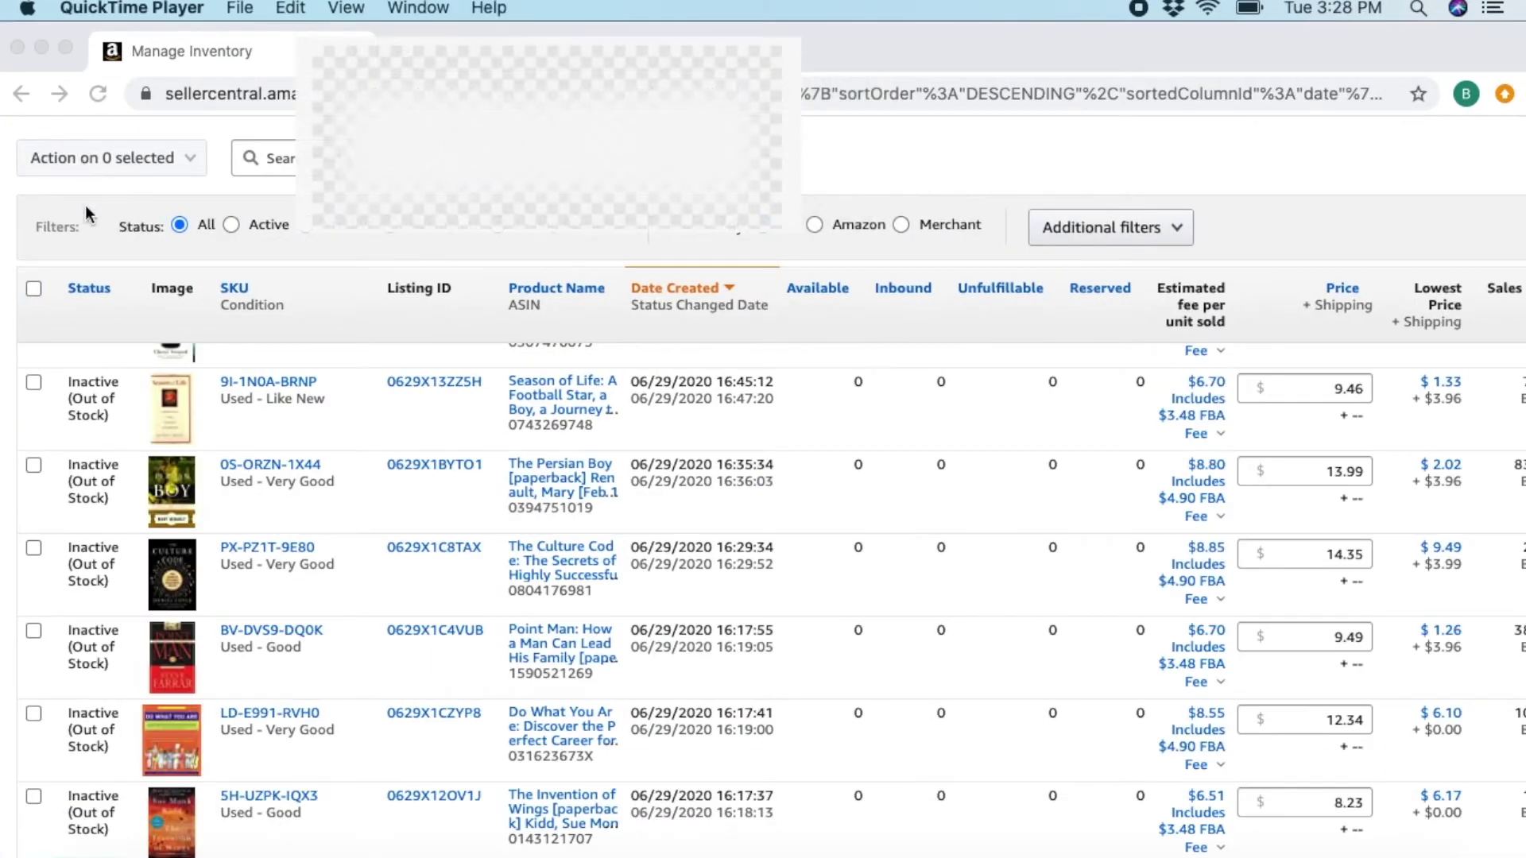
- Return to the Seller Central home page and open Manage Inventory
scroll(112, 135, up, 5)
click(114, 143)
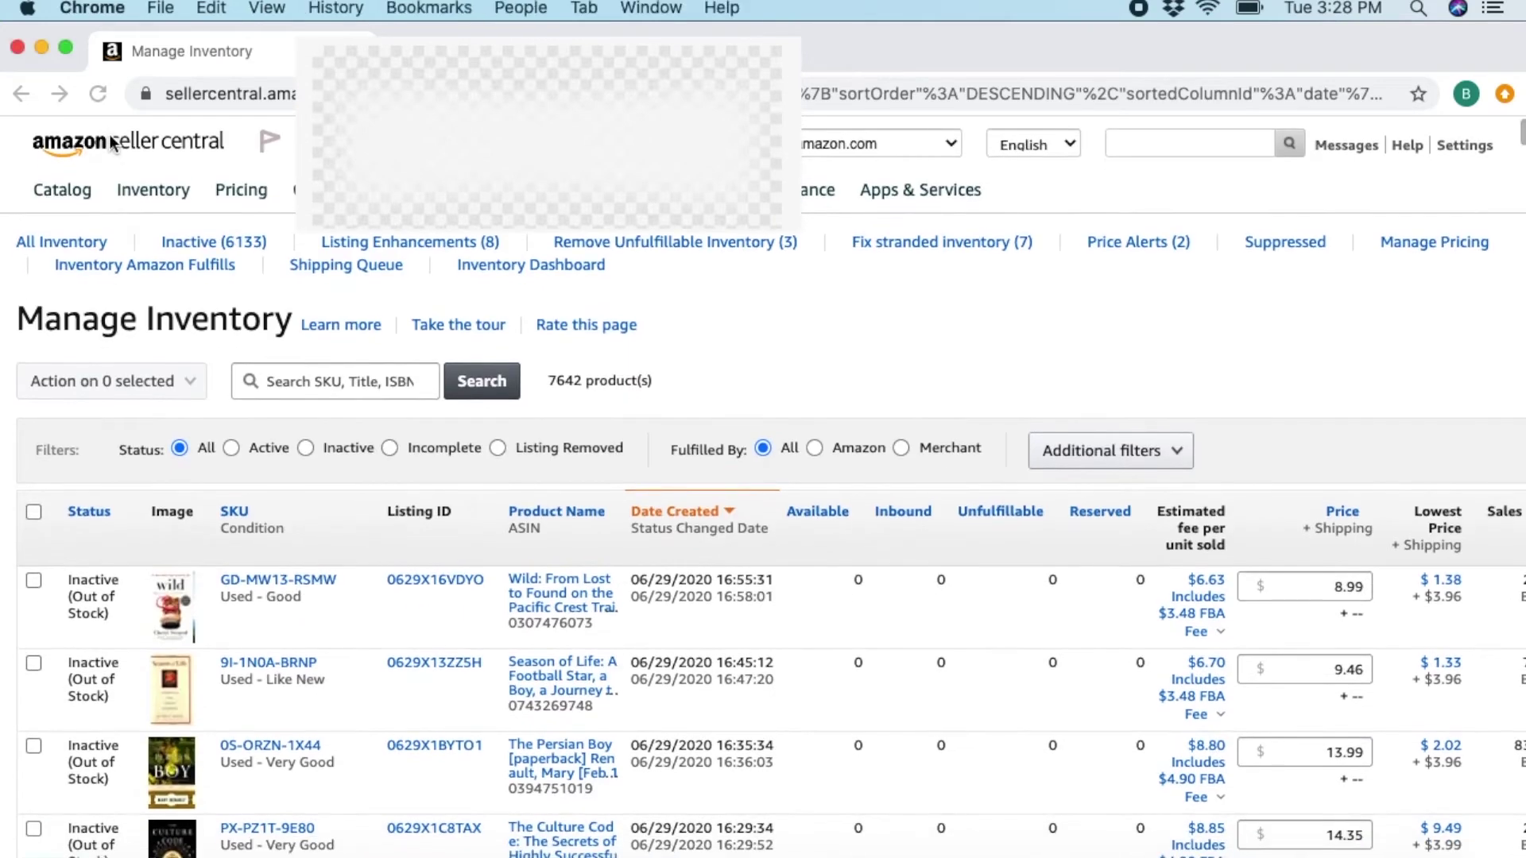
click(119, 148)
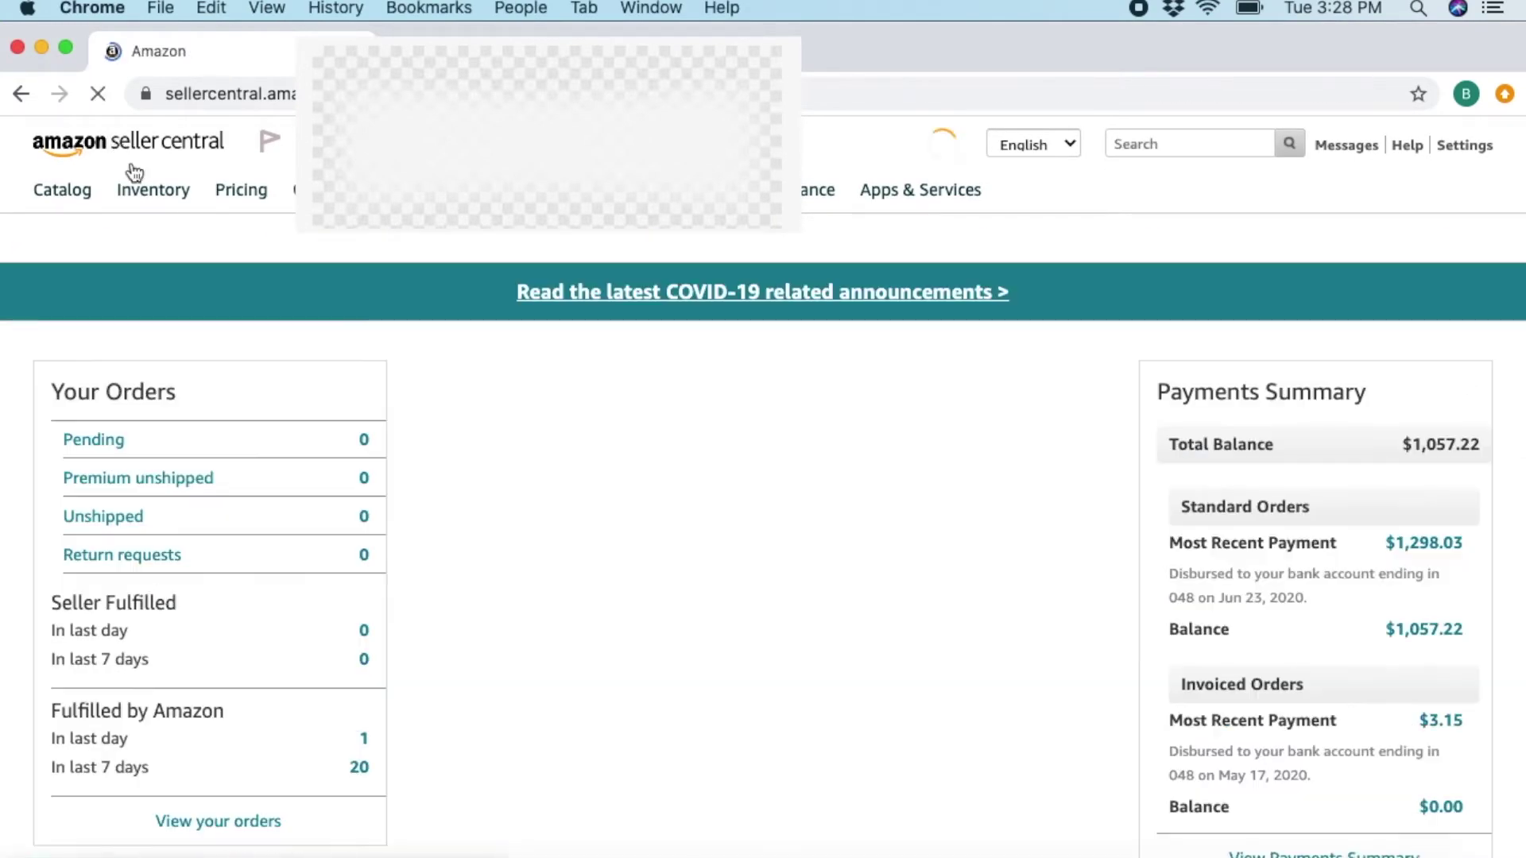
mouse_move(164, 198)
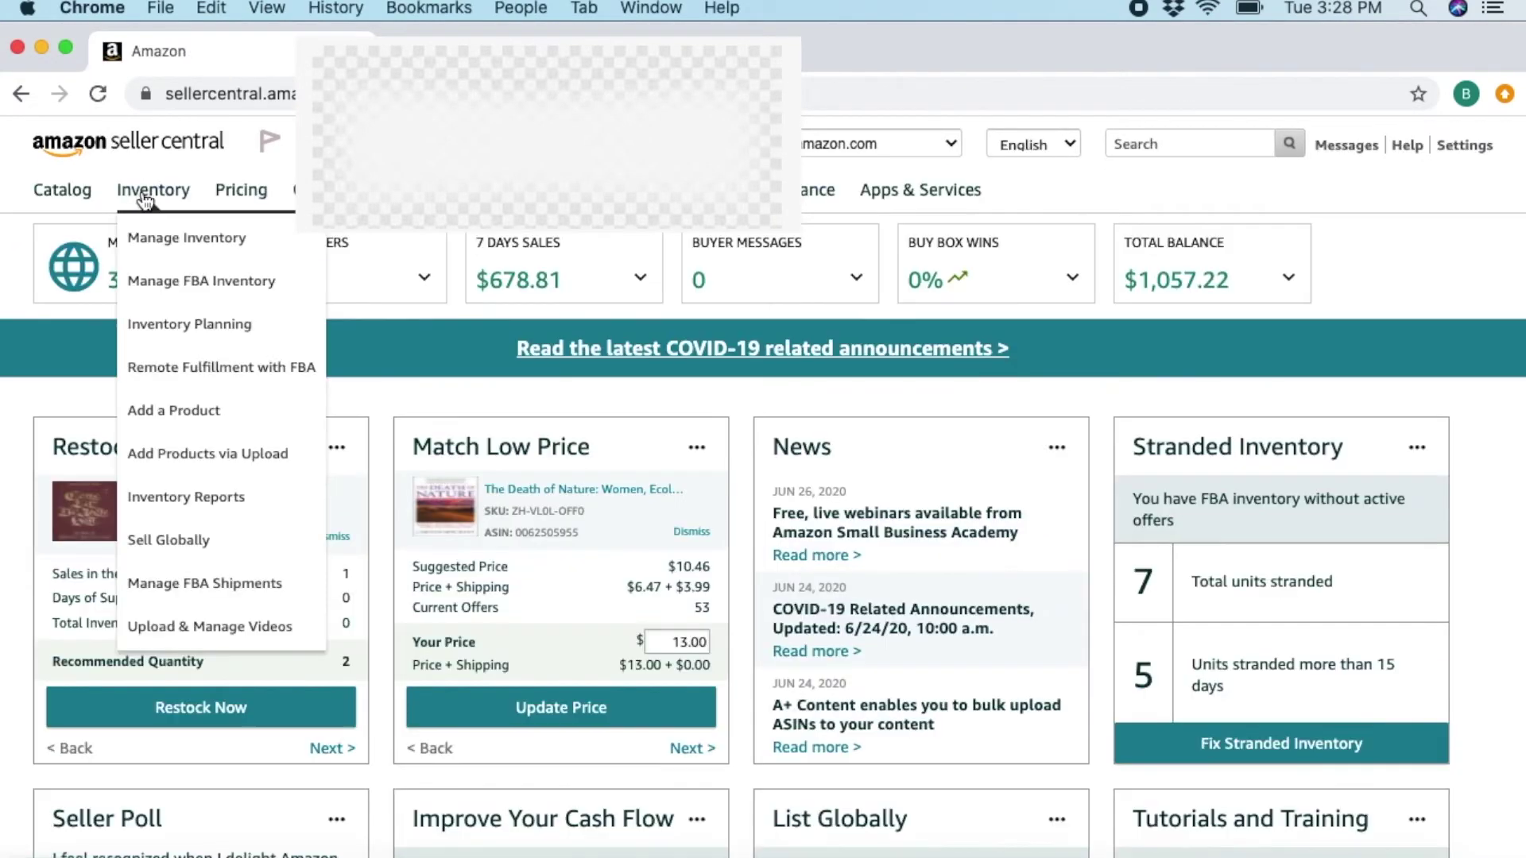
click(155, 240)
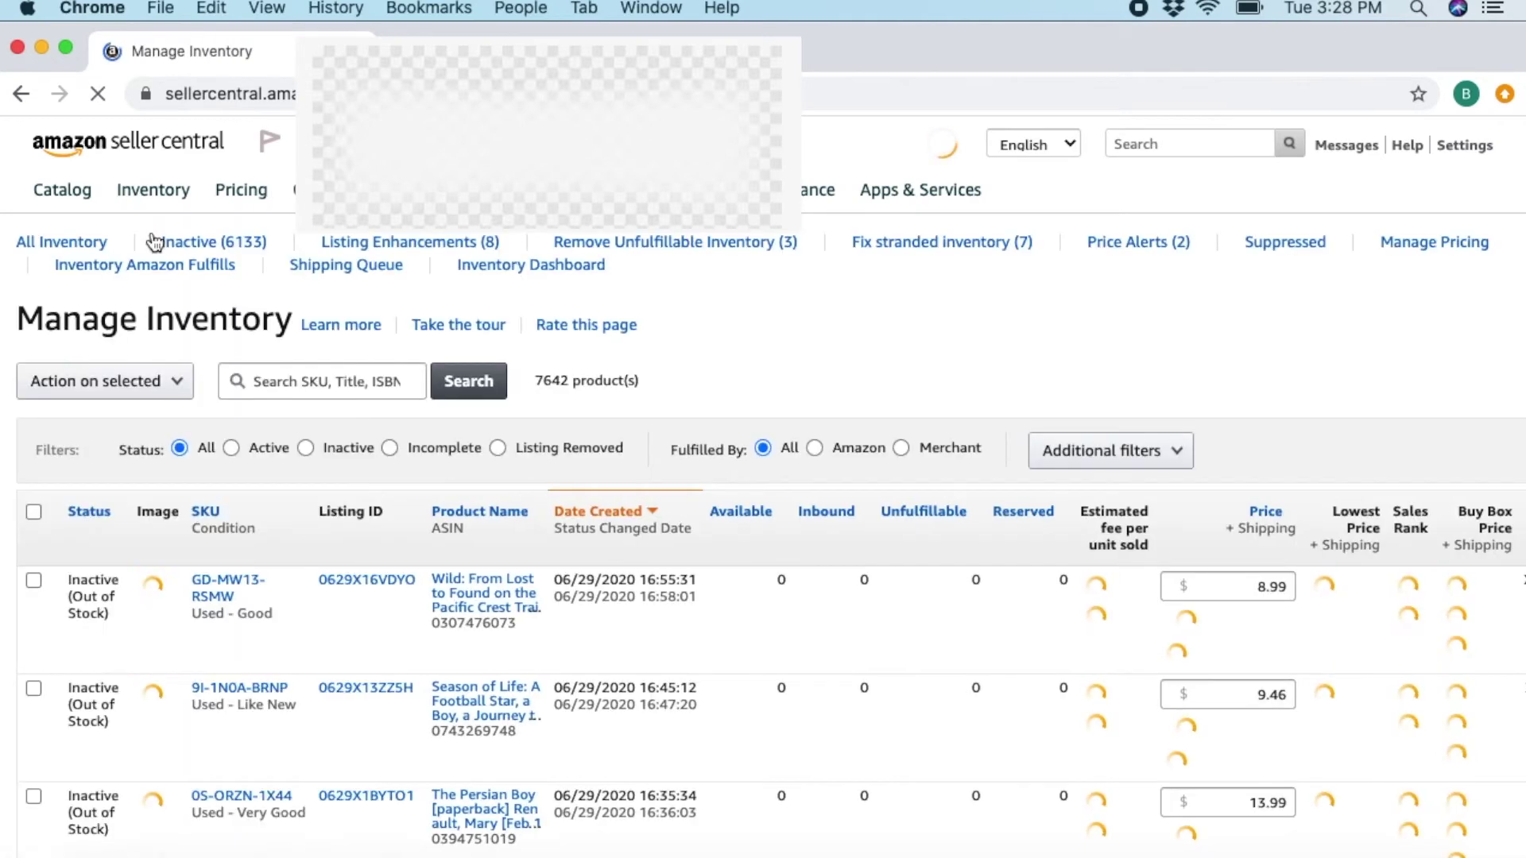
- Select all 10 listings on the inventory page and apply the Send/replenish inventory action to them
scroll(167, 445, down, 2)
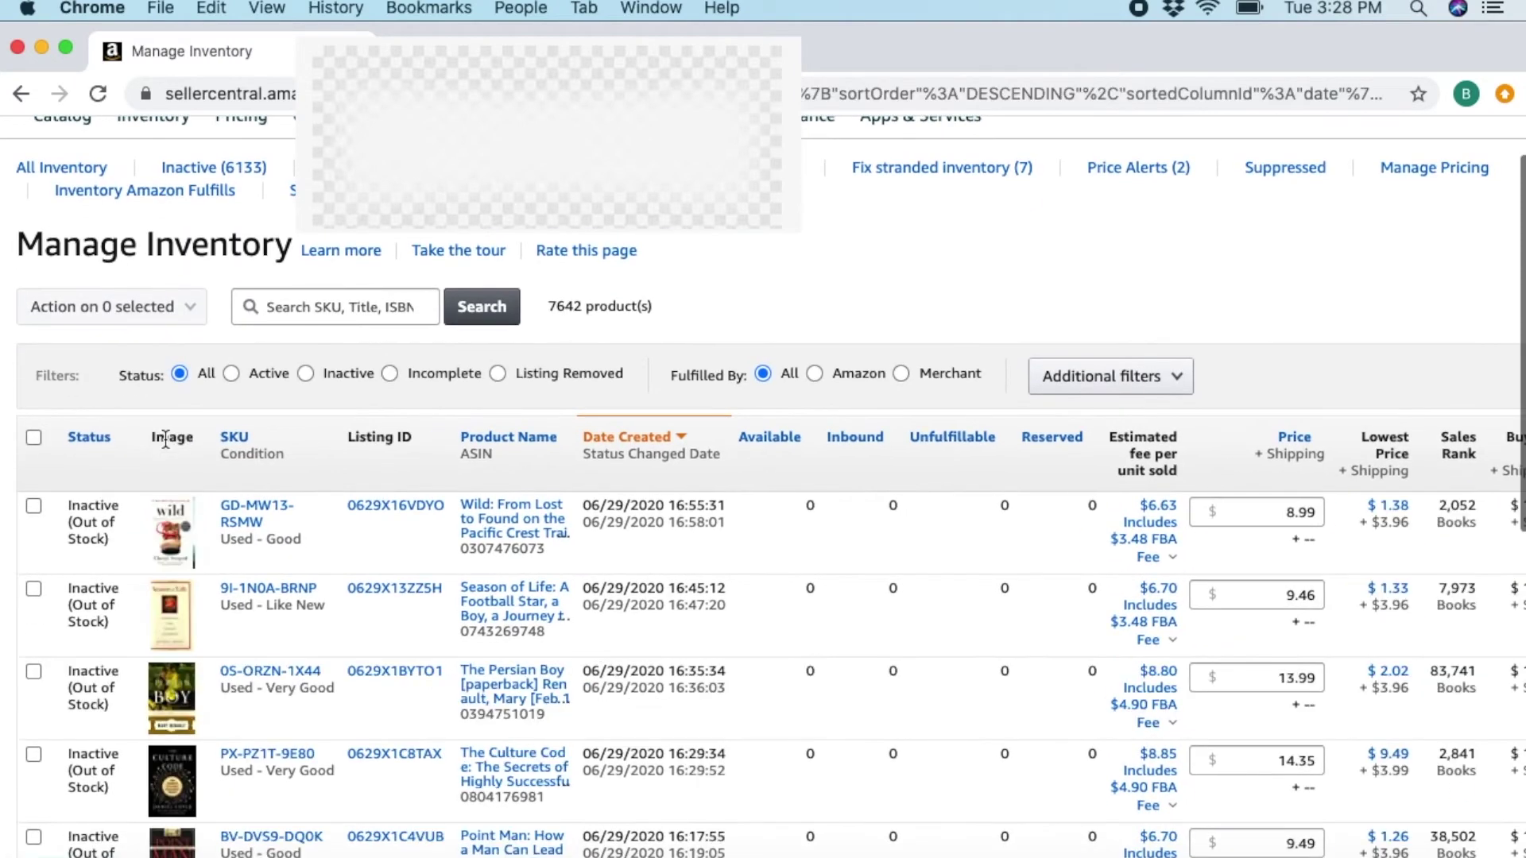
click(34, 438)
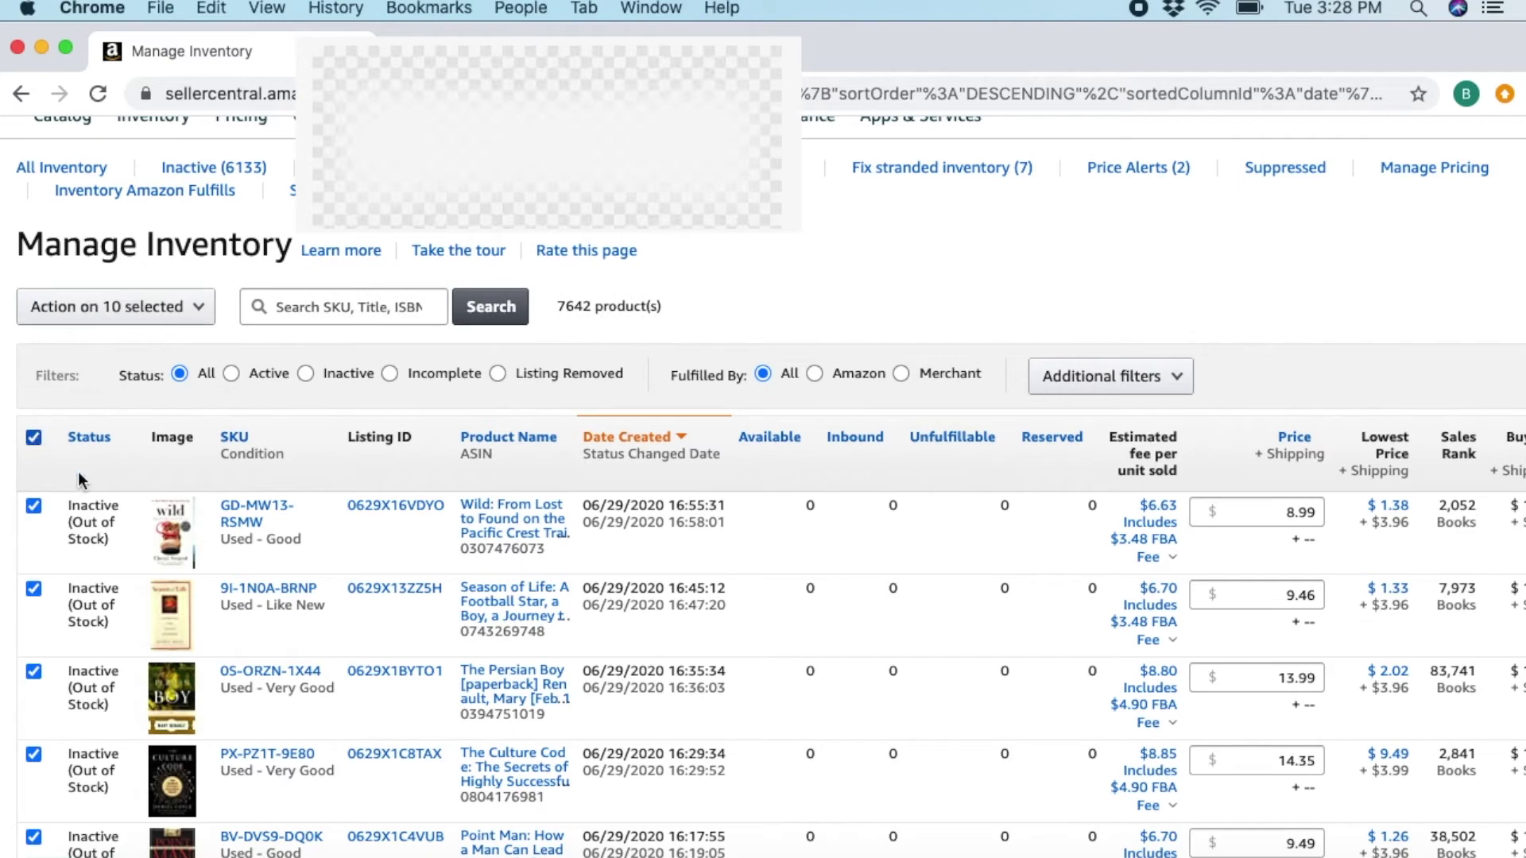
scroll(136, 531, down, 6)
scroll(136, 531, up, 7)
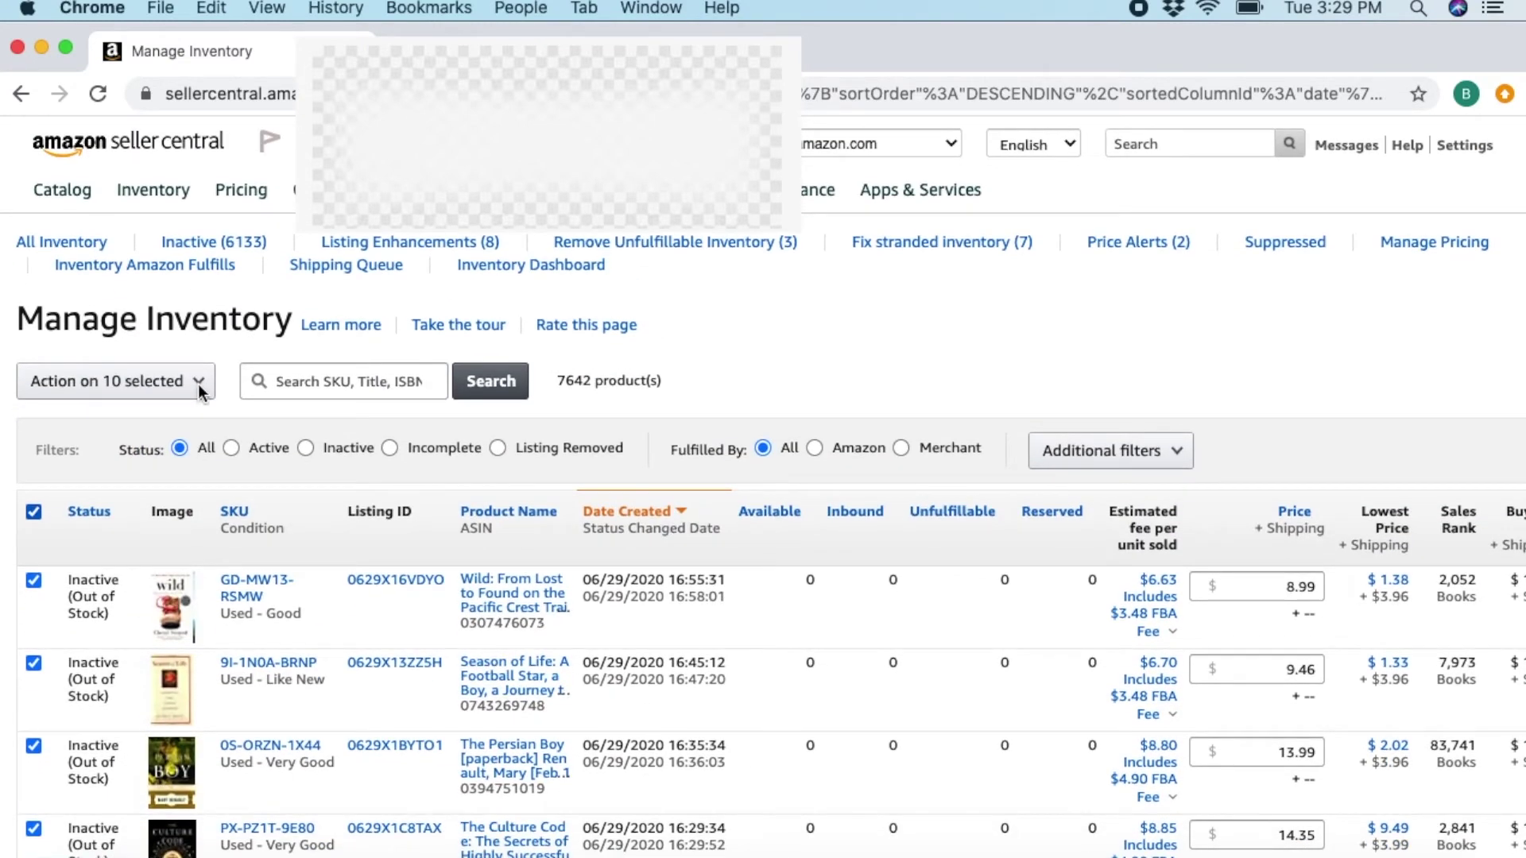
scroll(198, 384, down, 3)
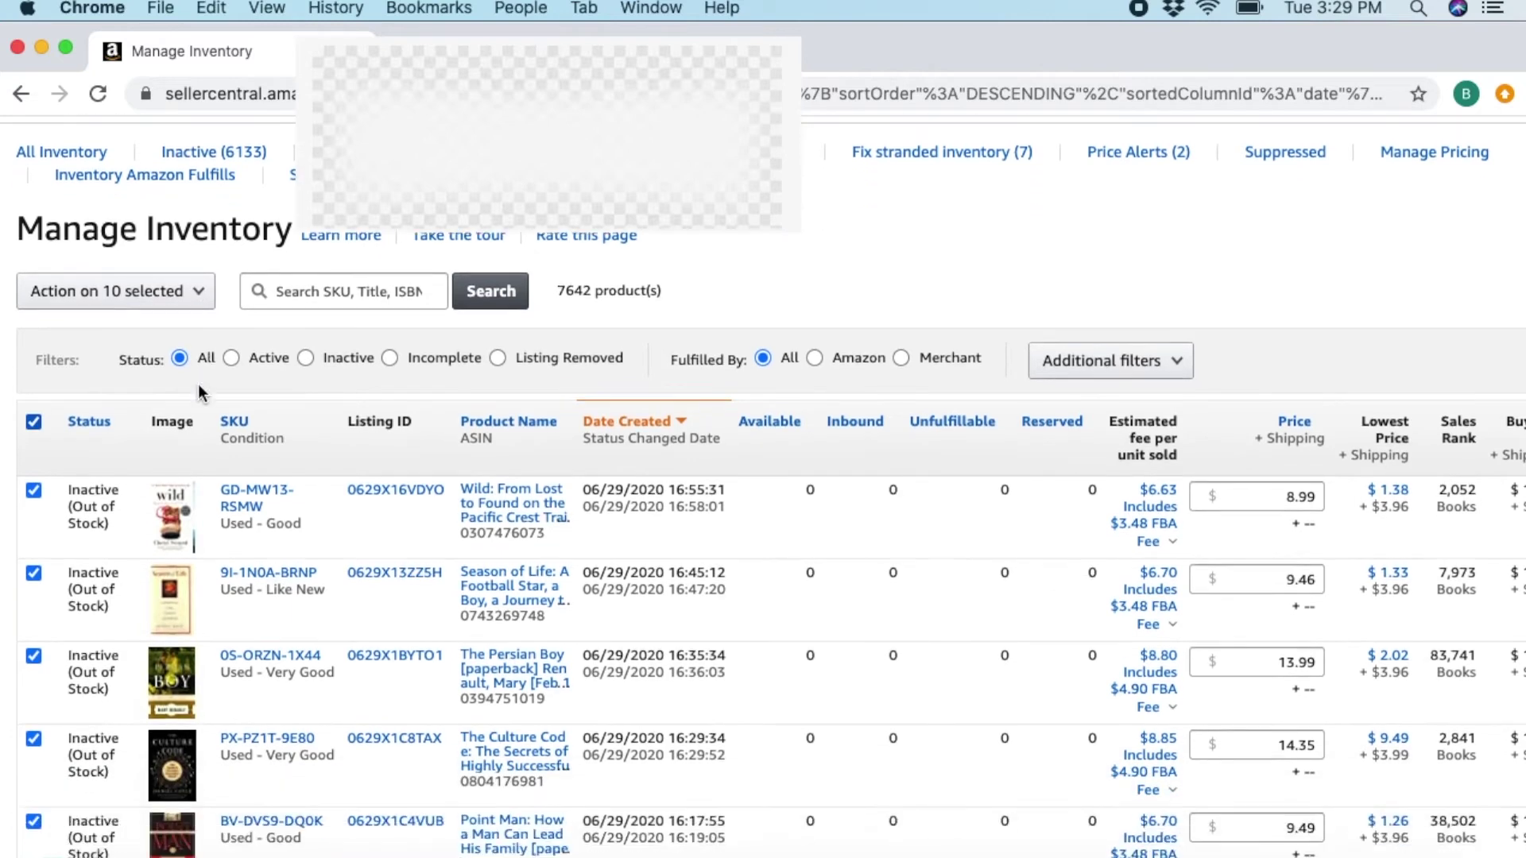
click(204, 251)
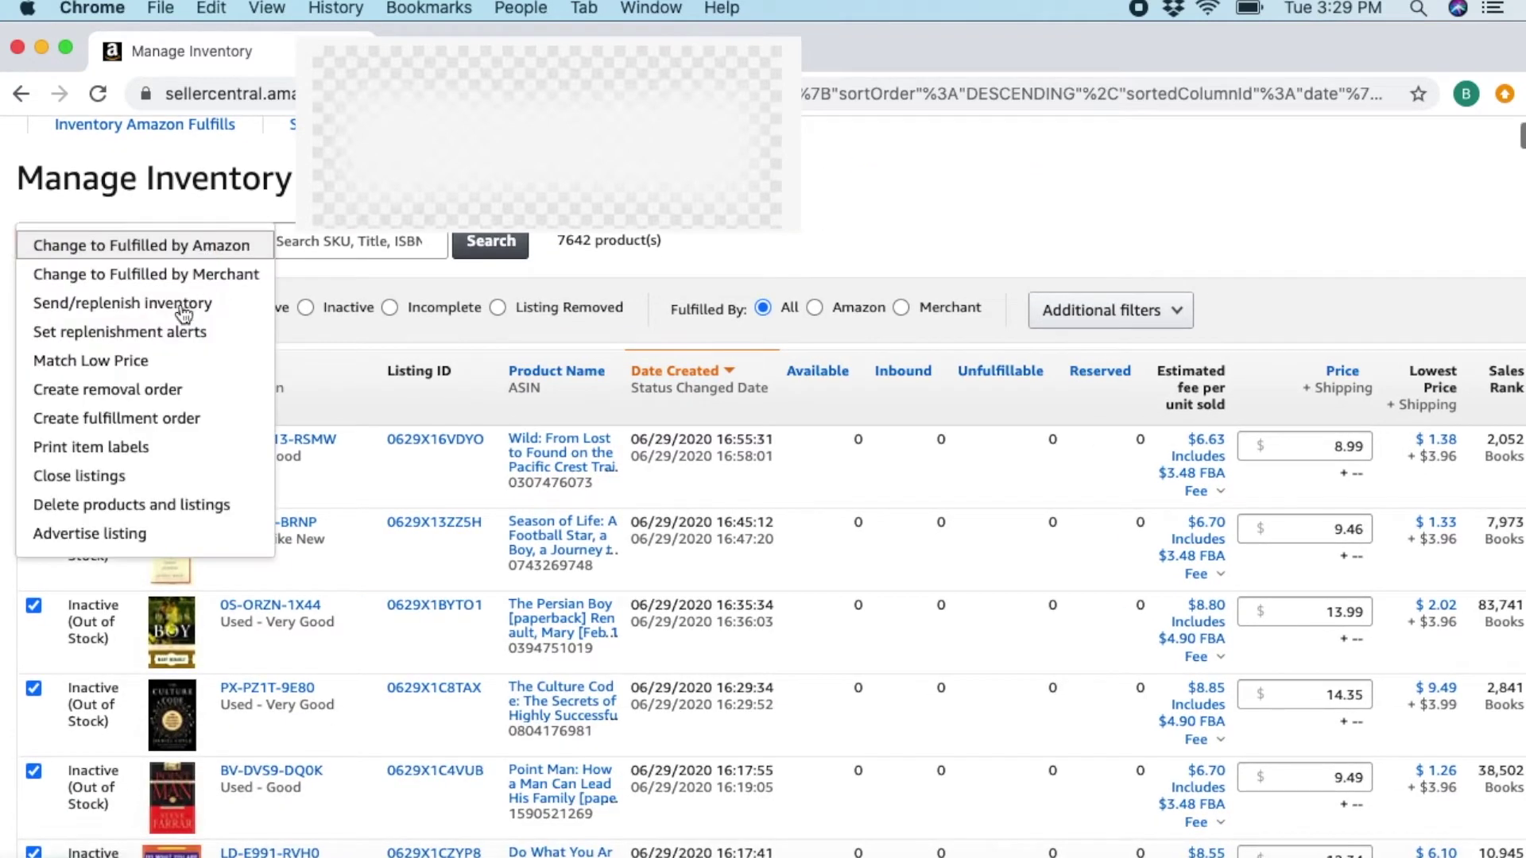
click(180, 310)
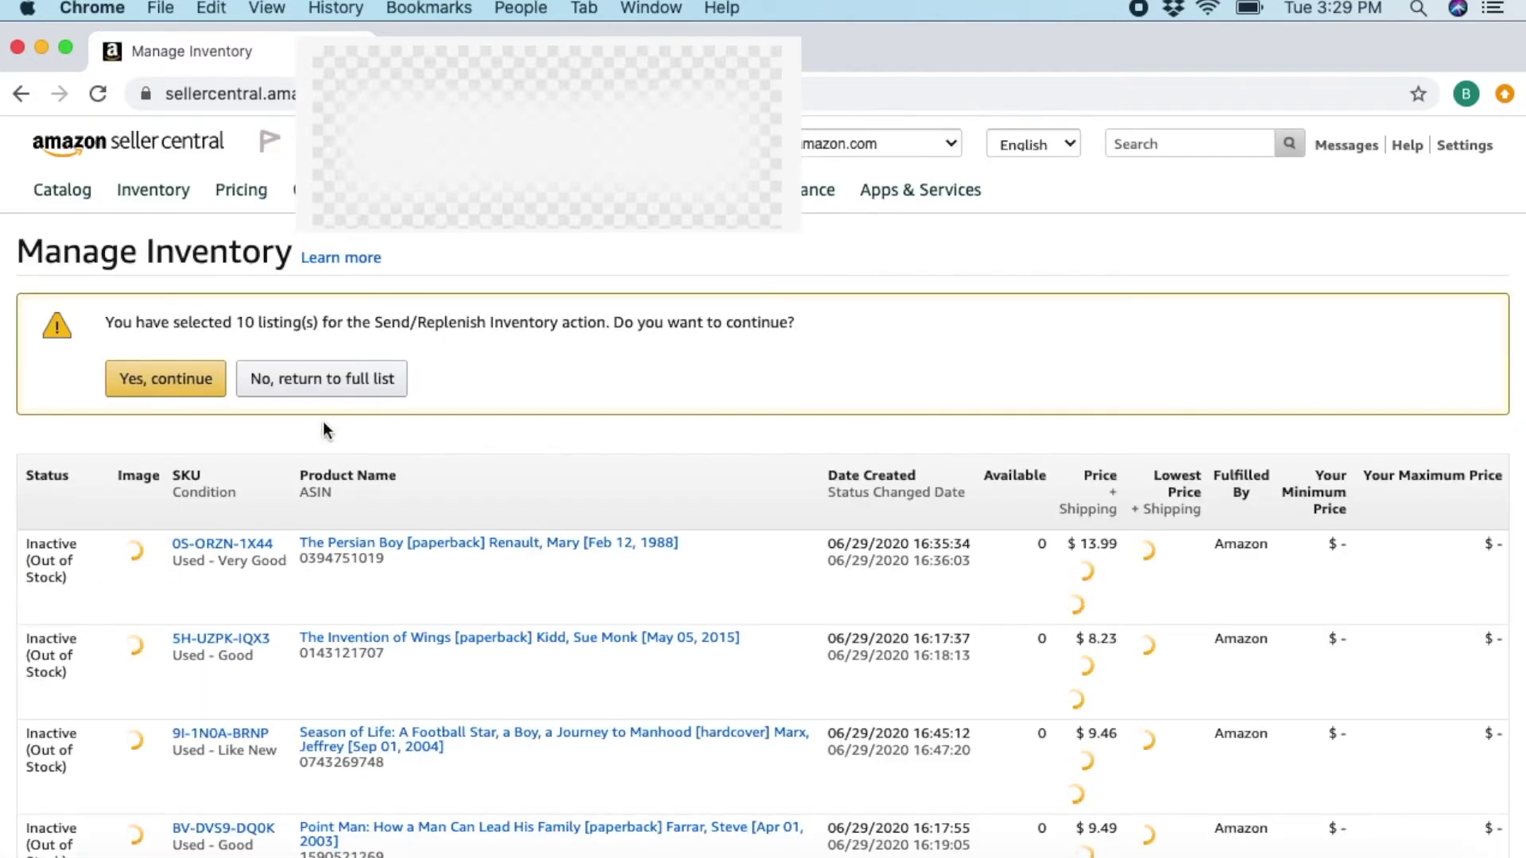
click(165, 334)
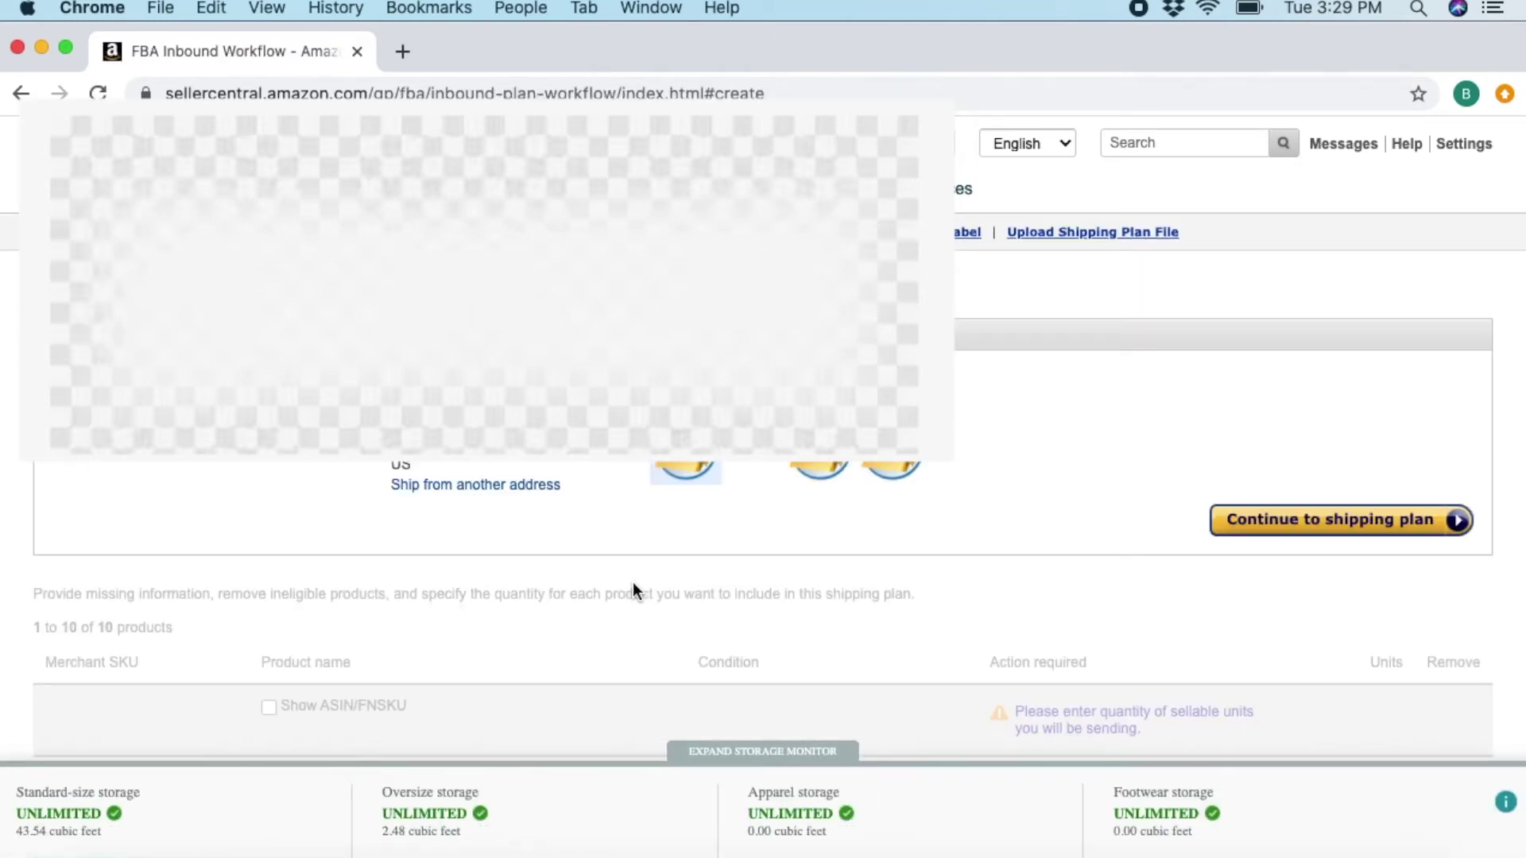
- Continue to the shipping plan with the 10 selected books
scroll(637, 571, down, 2)
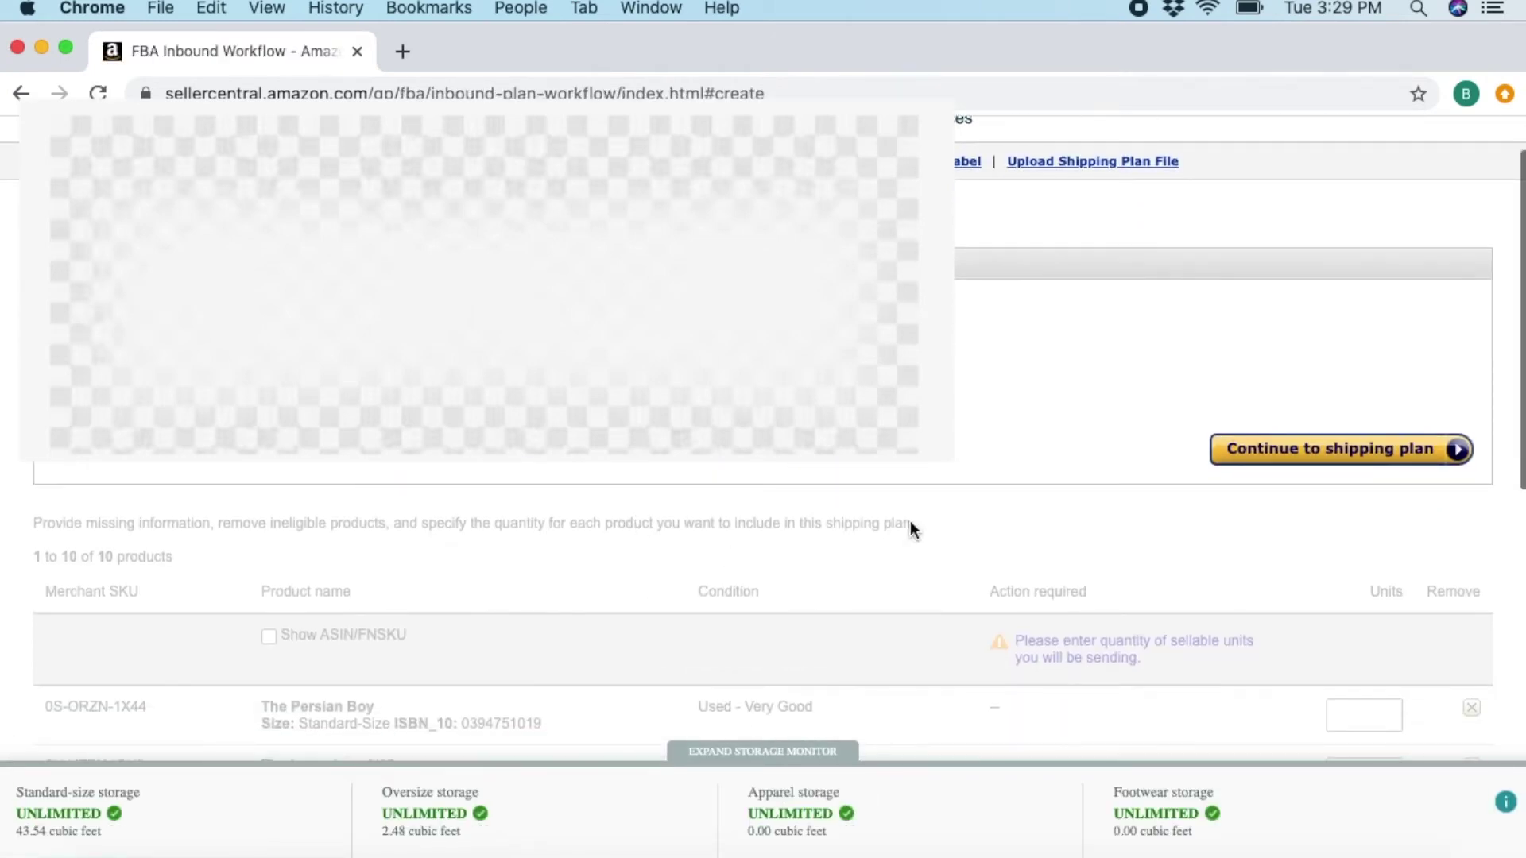
click(1322, 465)
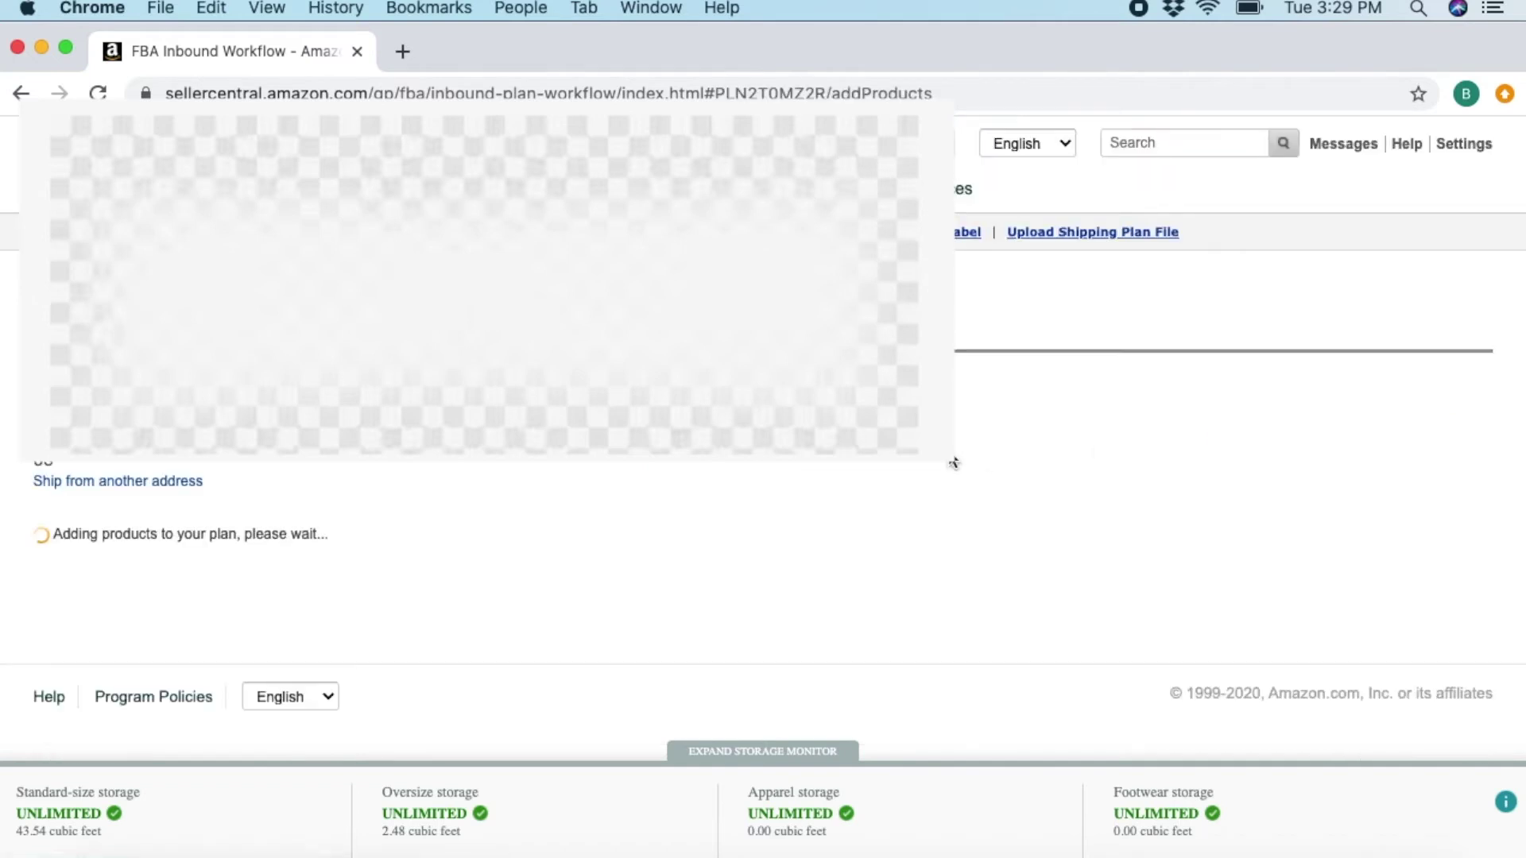
scroll(810, 467, down, 1)
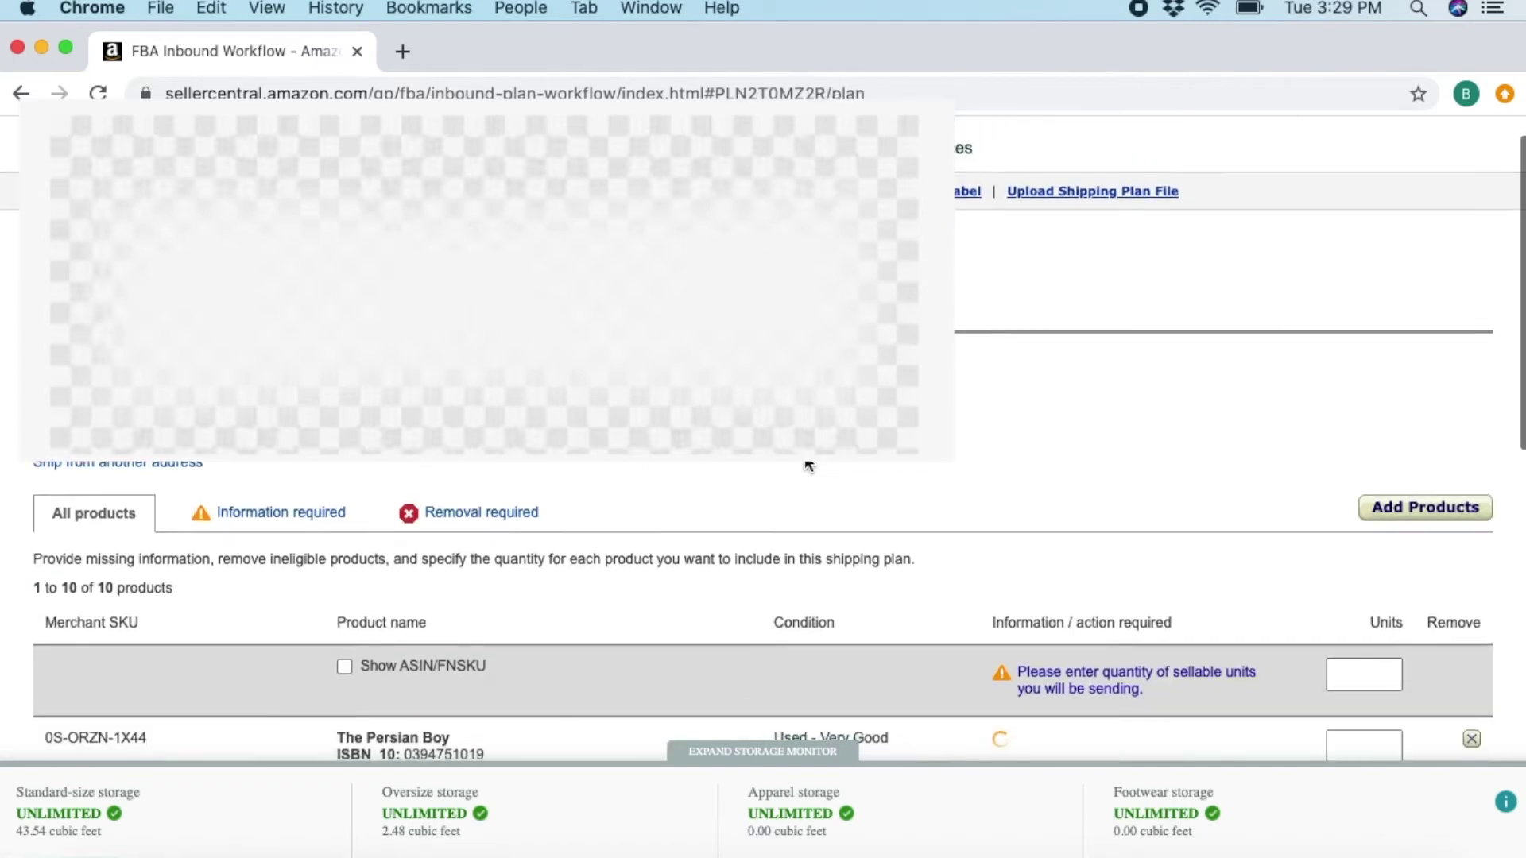
- Set the quantity to 1 unit for every book in the shipping plan and continue to preparation
scroll(809, 468, down, 3)
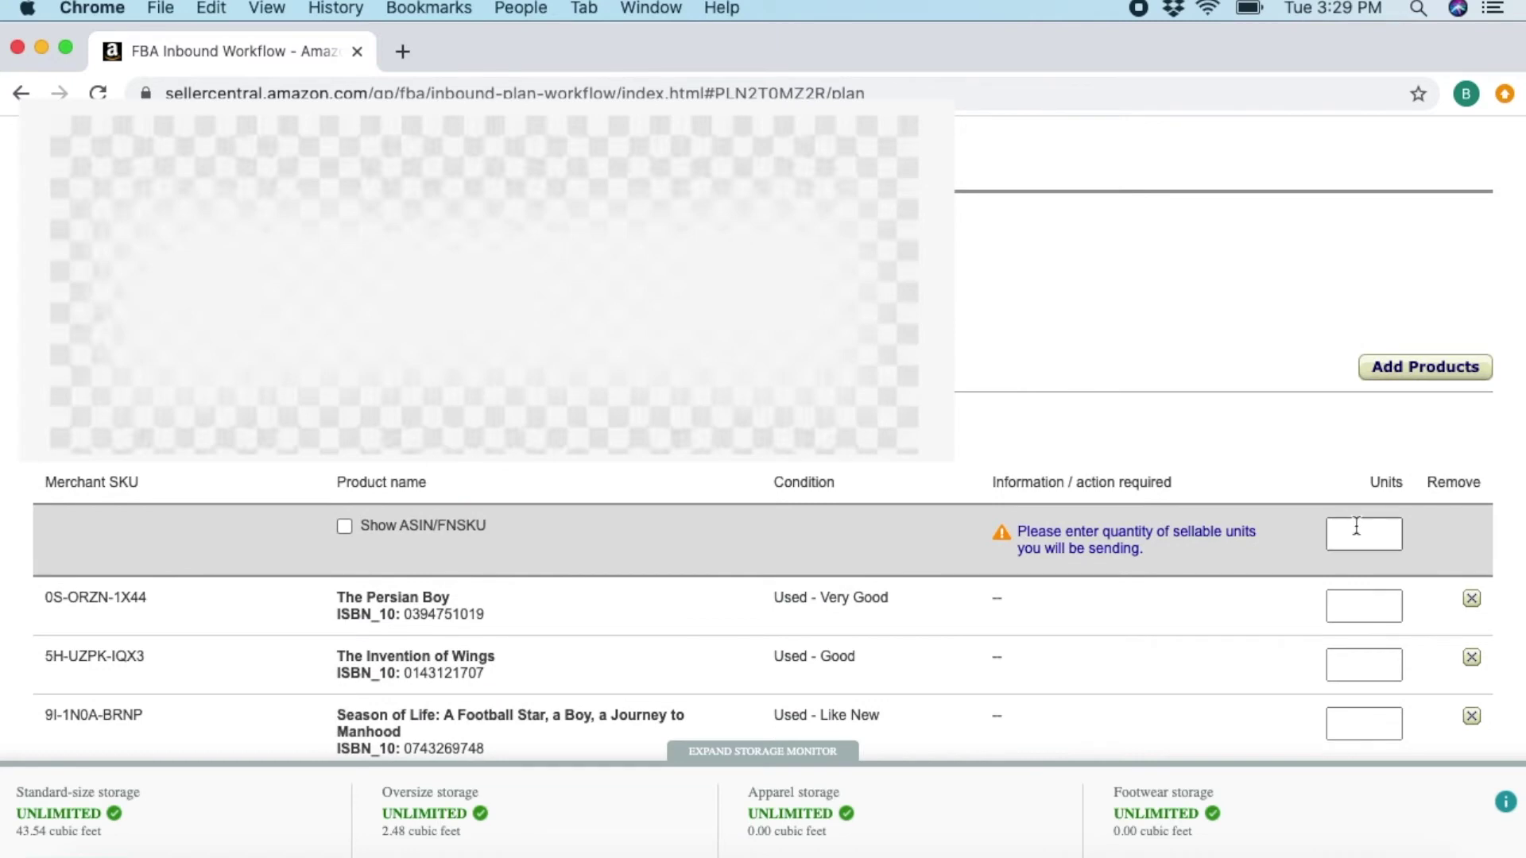
text(1)
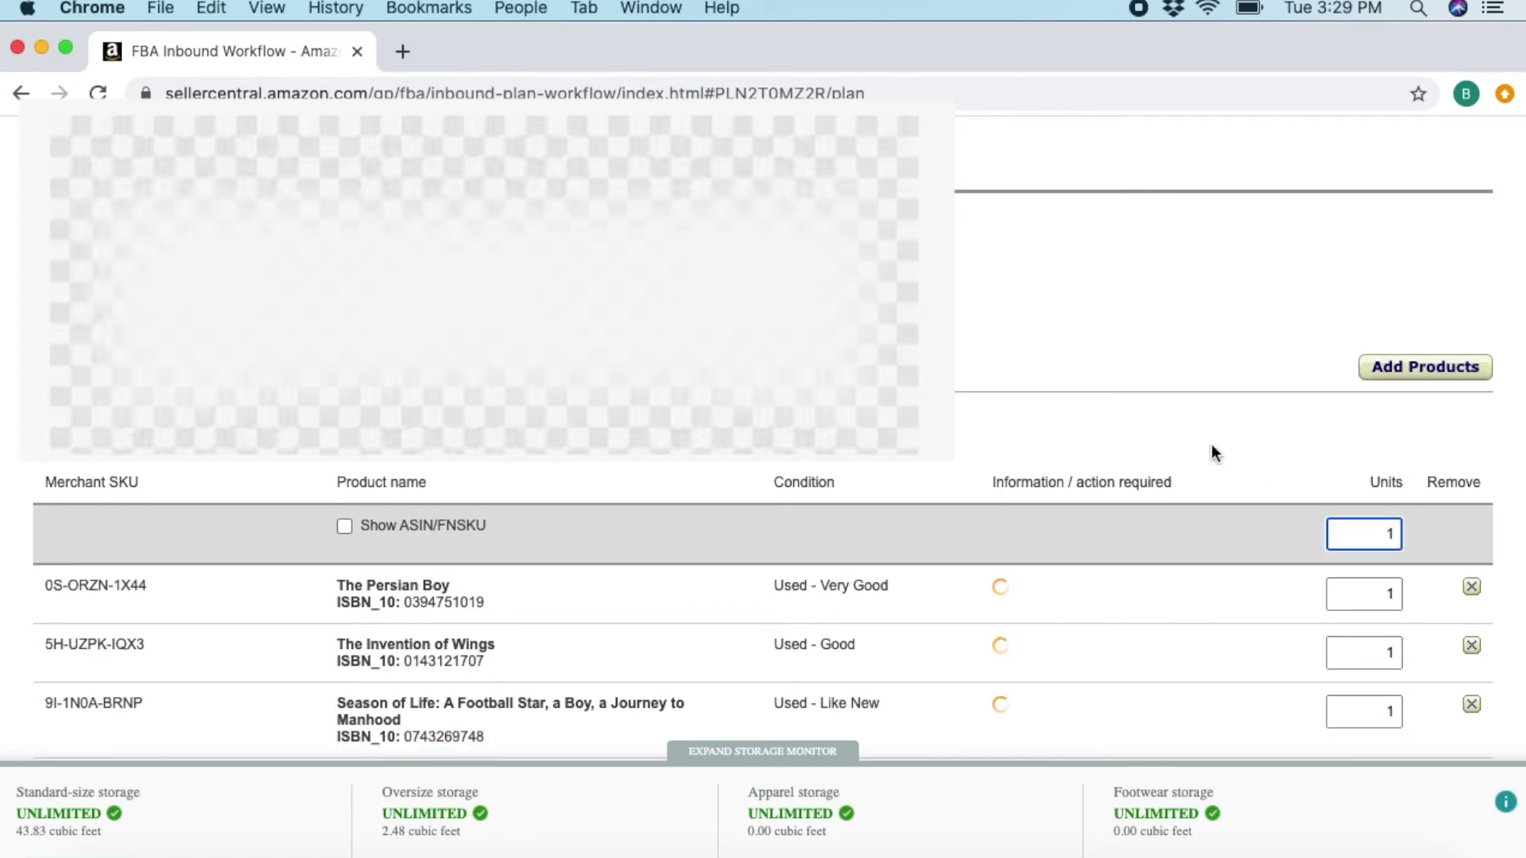
scroll(1214, 453, down, 10)
scroll(1213, 453, up, 12)
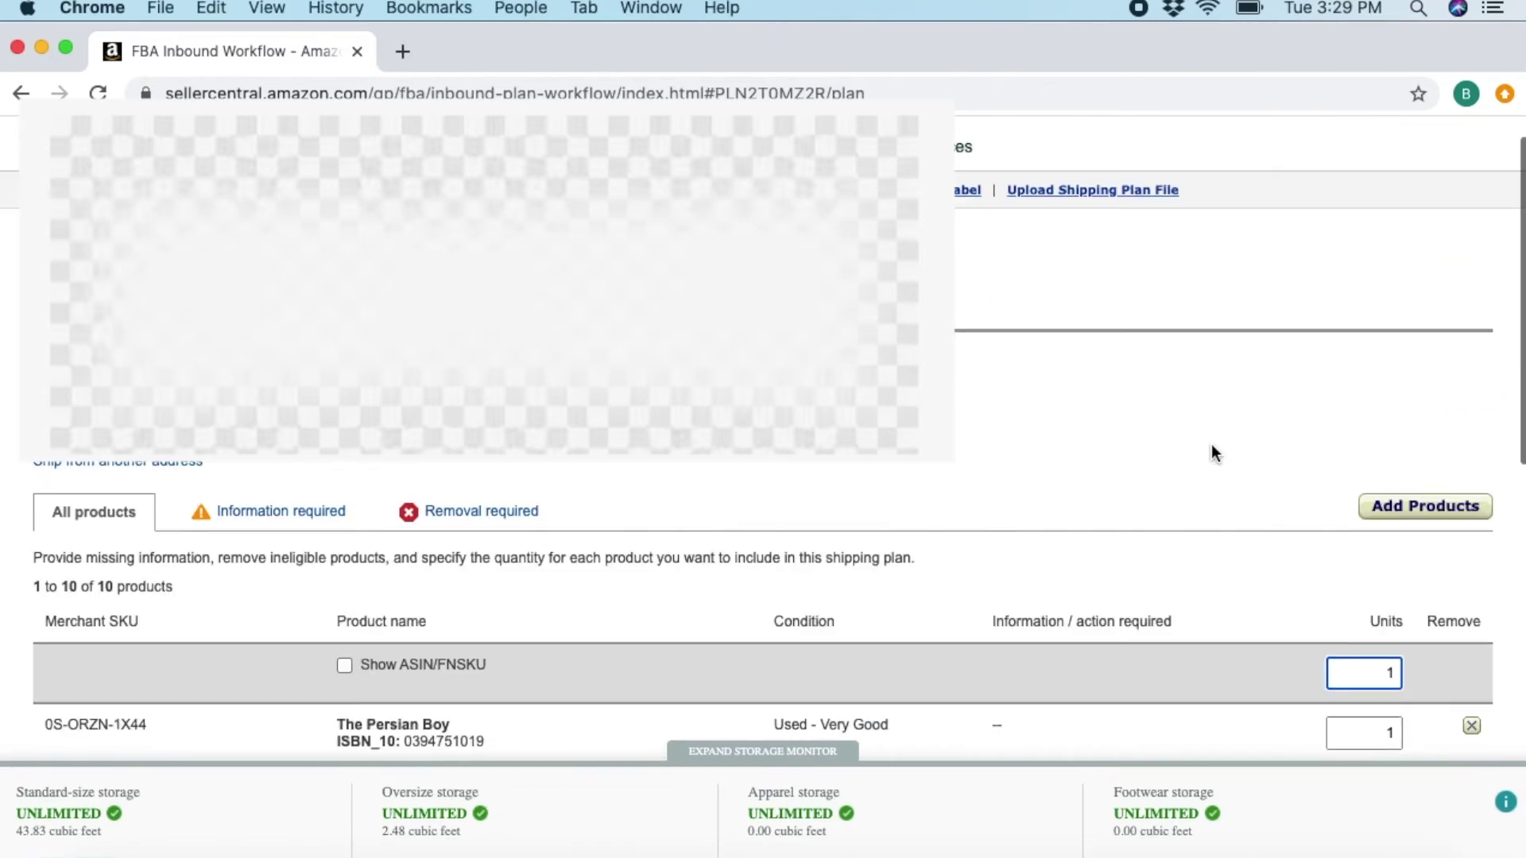
scroll(1214, 453, down, 10)
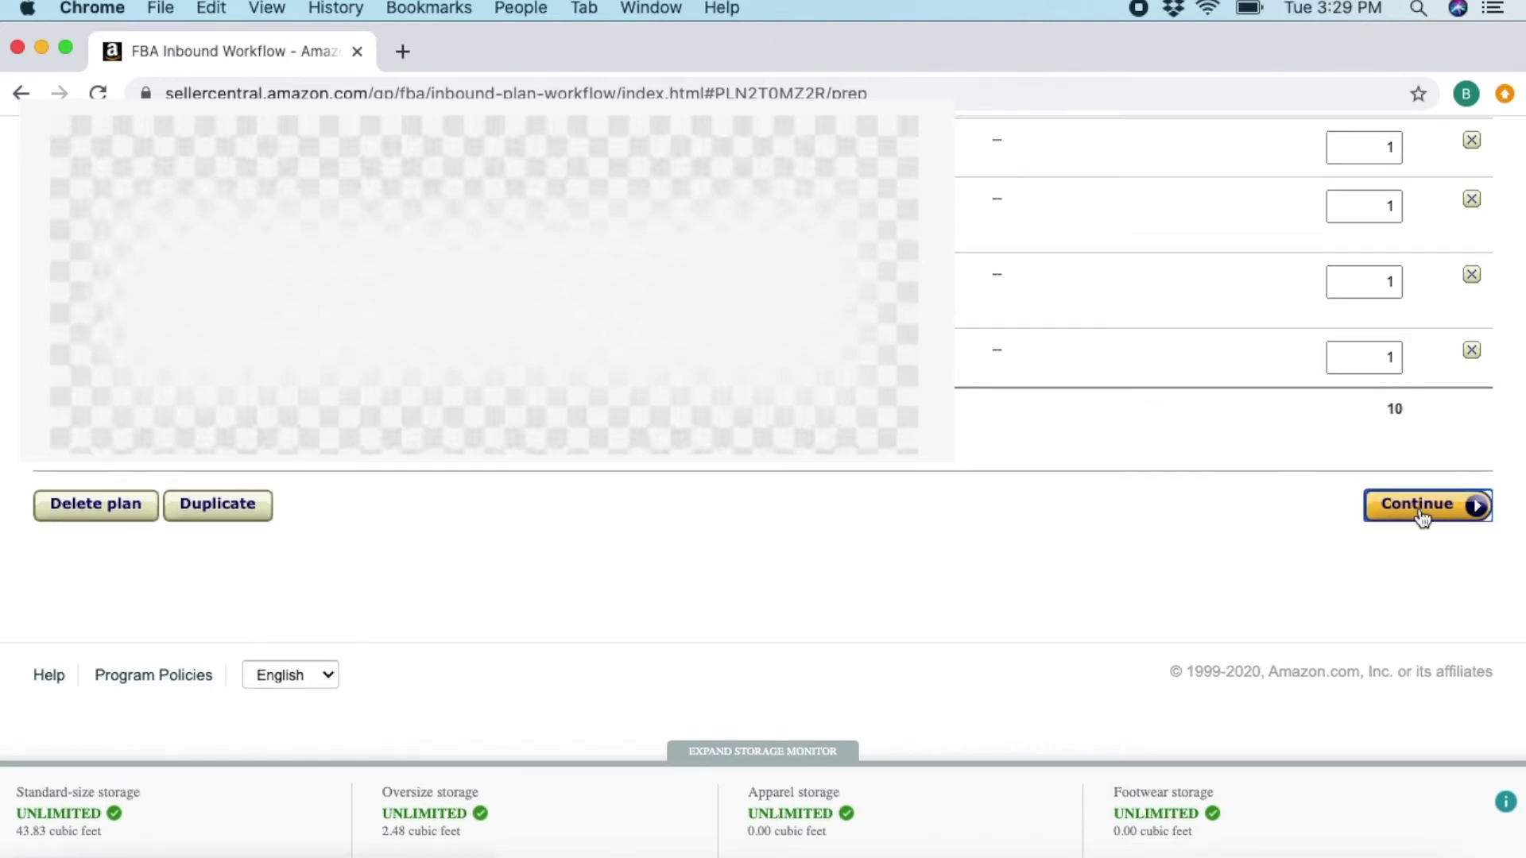
- Set Merchant as the preparer for all books in the shipping plan and continue to labeling
click(1421, 515)
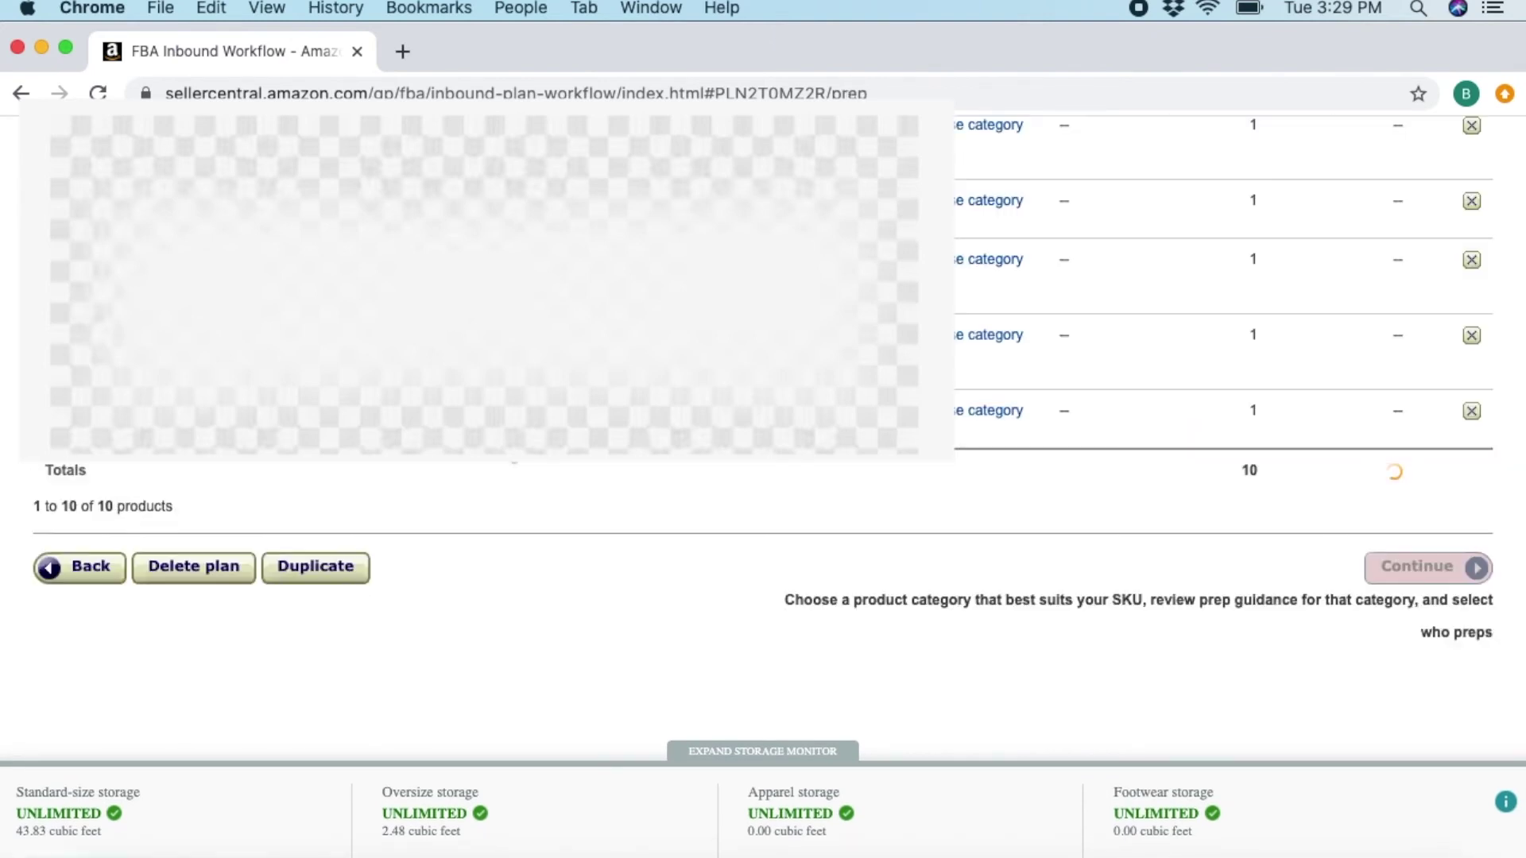
scroll(1089, 616, down, 3)
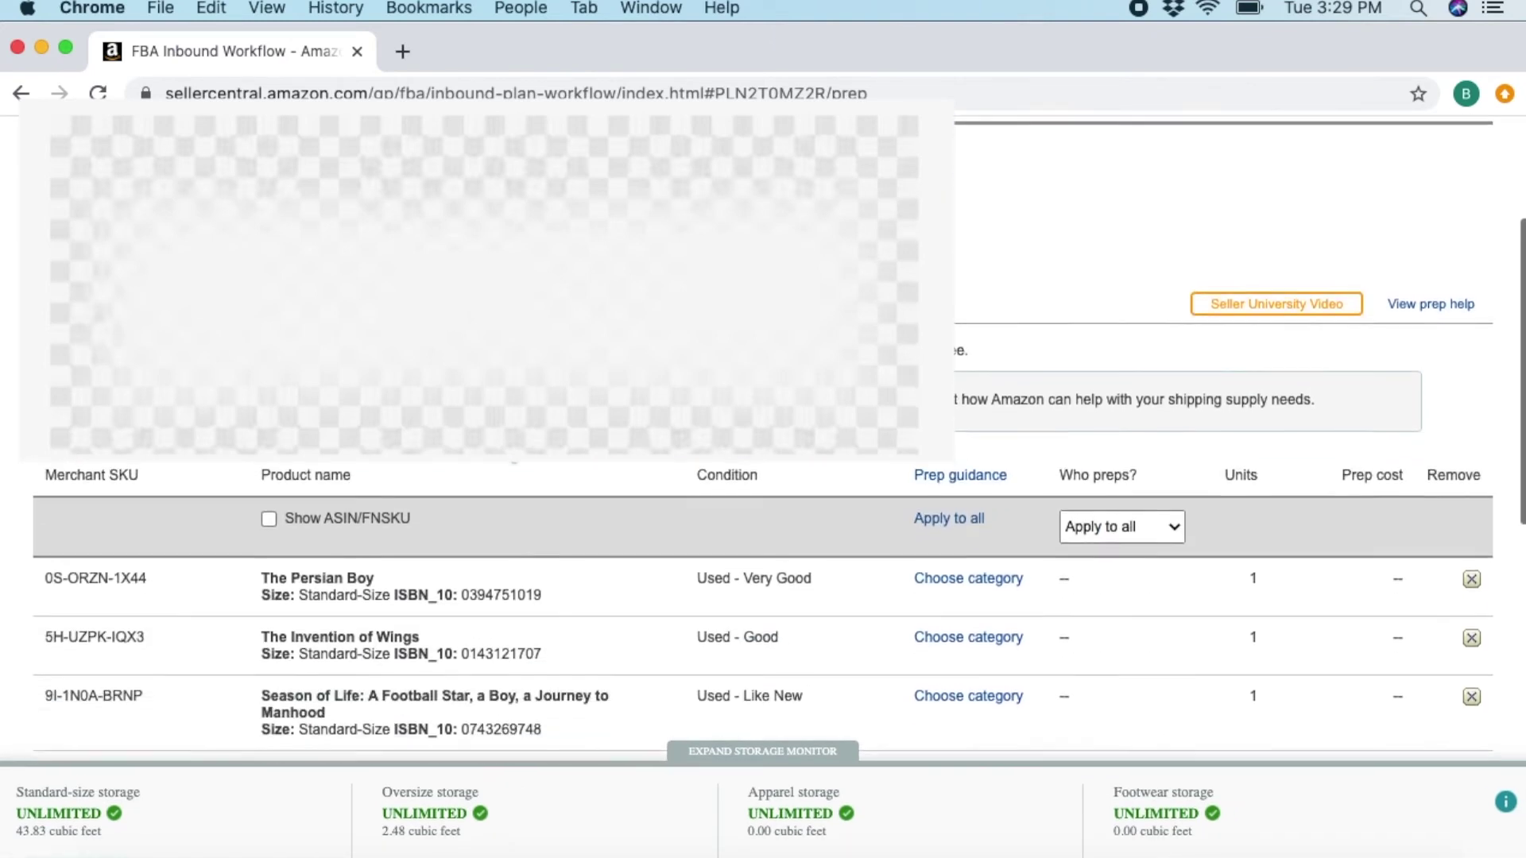
click(1127, 522)
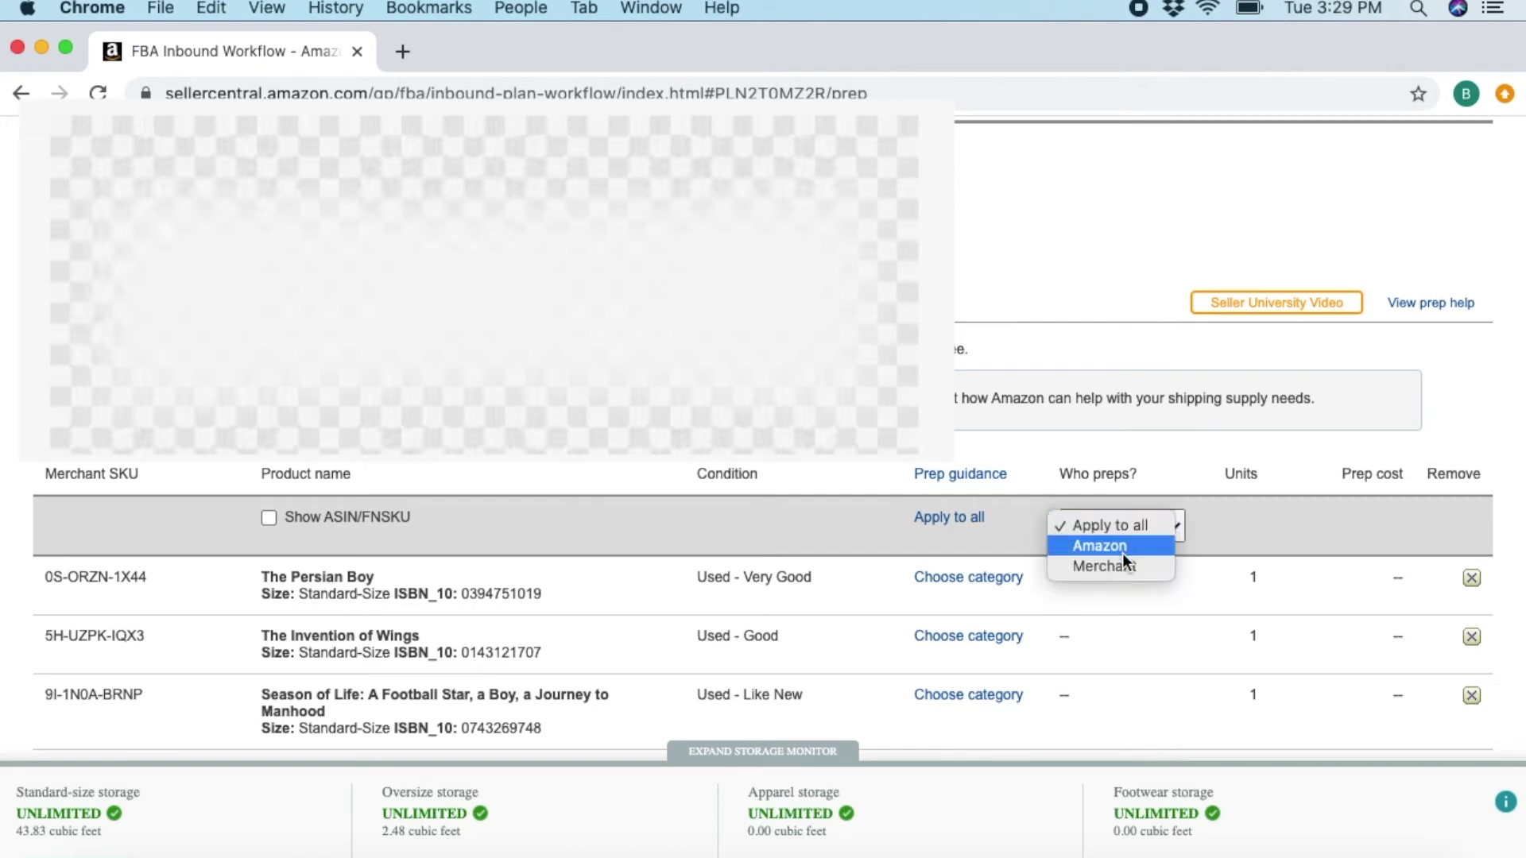
click(1115, 572)
scroll(1114, 574, down, 2)
scroll(1115, 574, down, 10)
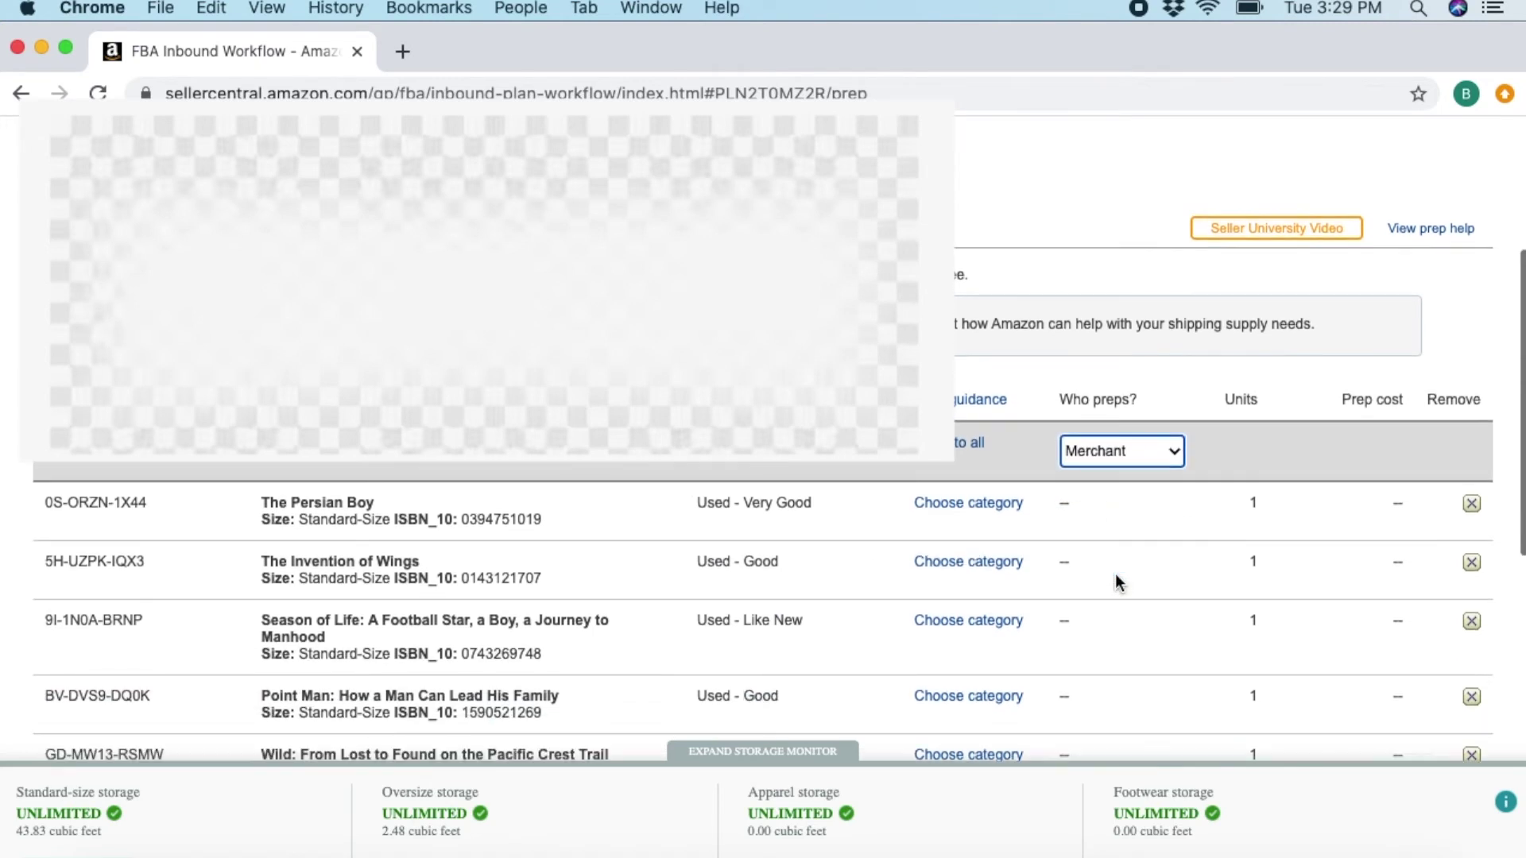
scroll(1245, 459, up, 10)
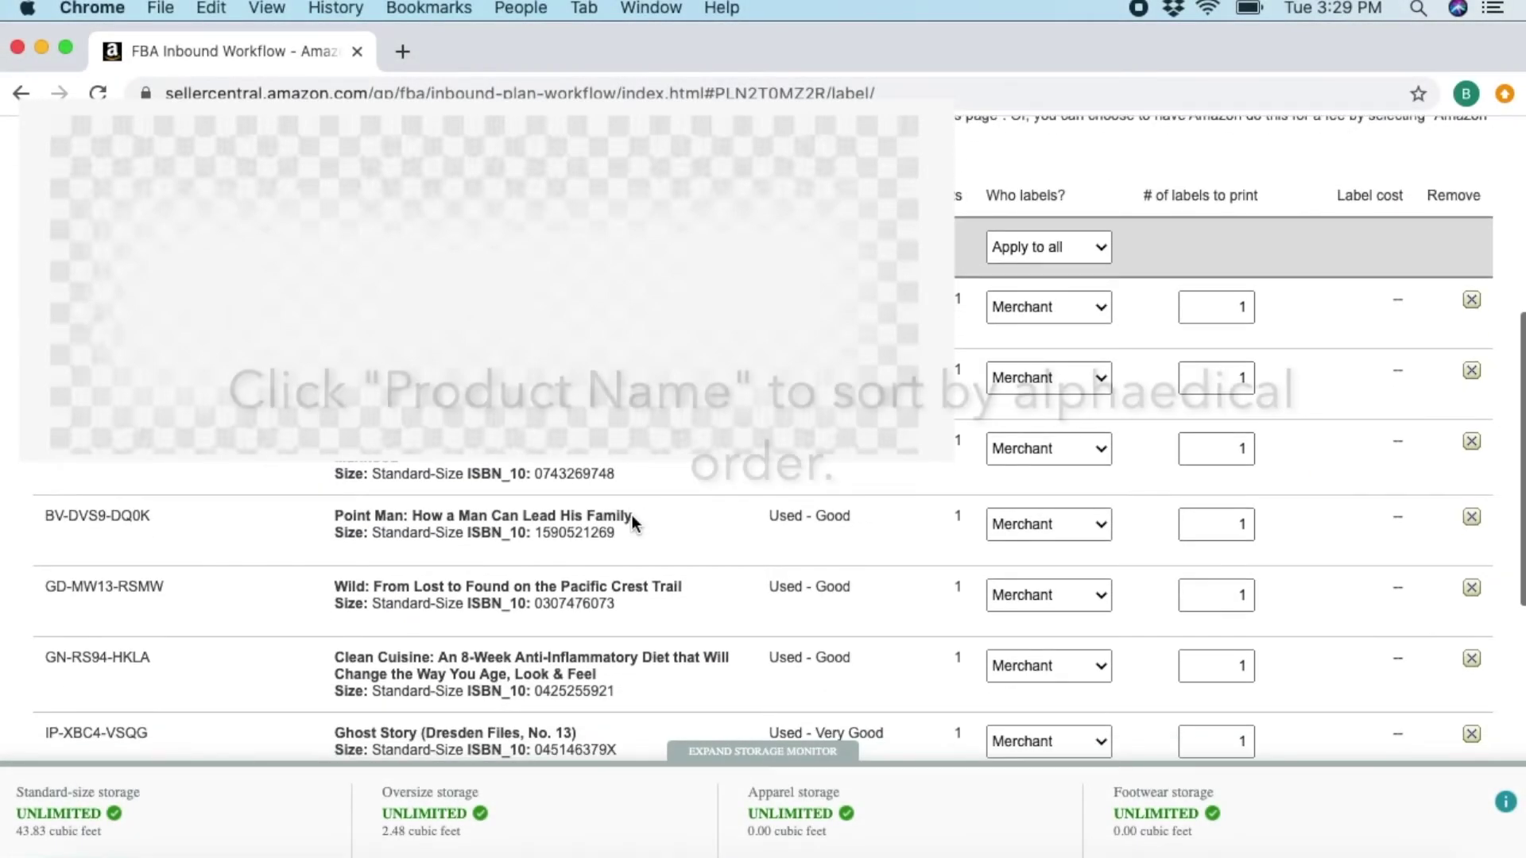
- Sort the books in the labeling list alphabetically by product name
scroll(632, 515, down, 7)
scroll(632, 515, up, 8)
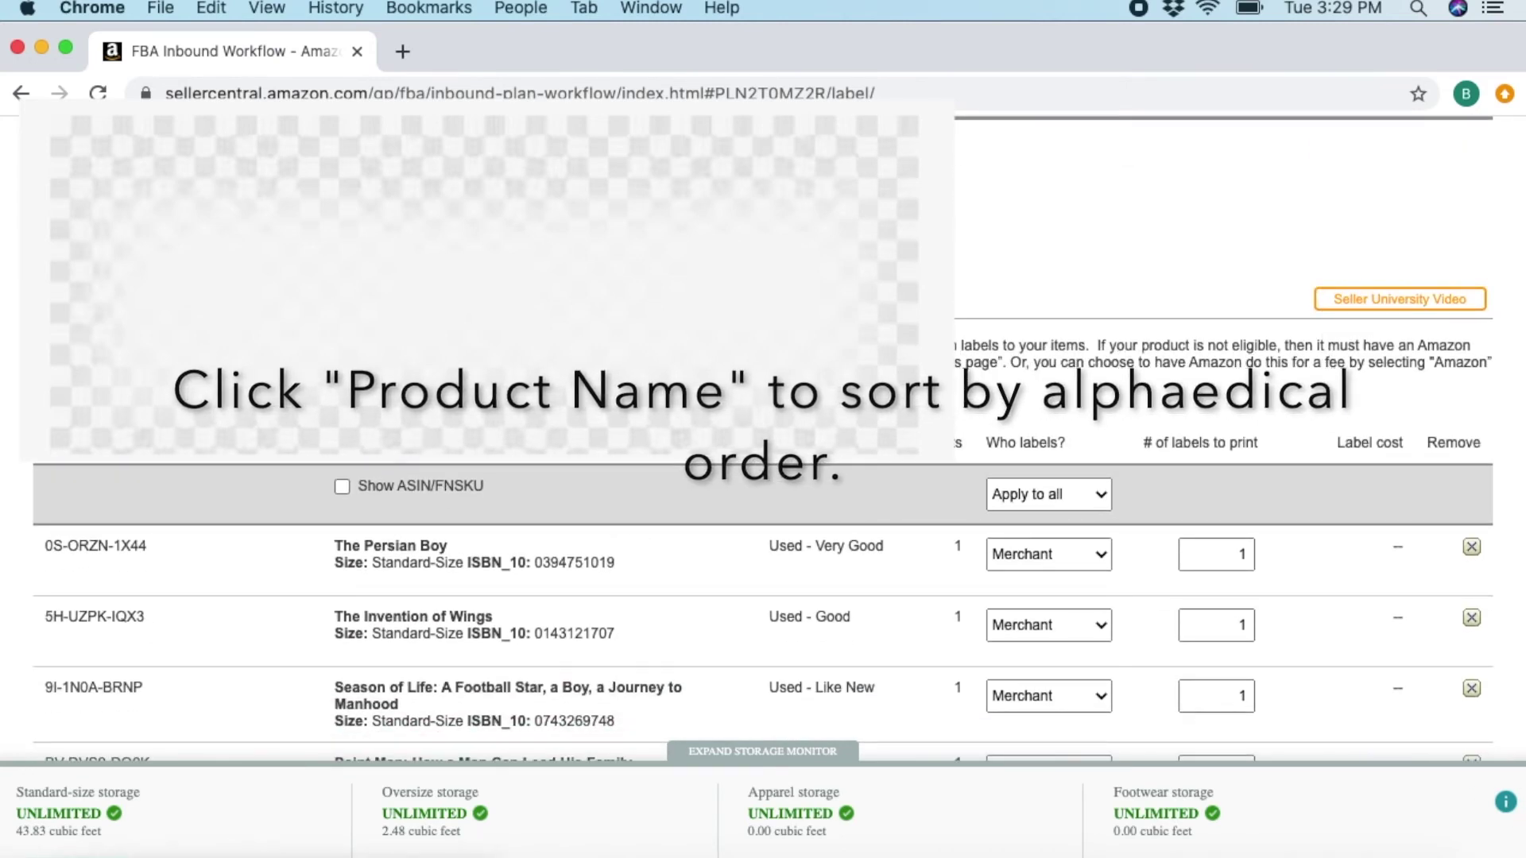
click(372, 443)
- Generate the product labels for all books in the 30-up US Letter format and open the downloaded PDF to check them
scroll(372, 443, down, 3)
scroll(520, 414, down, 8)
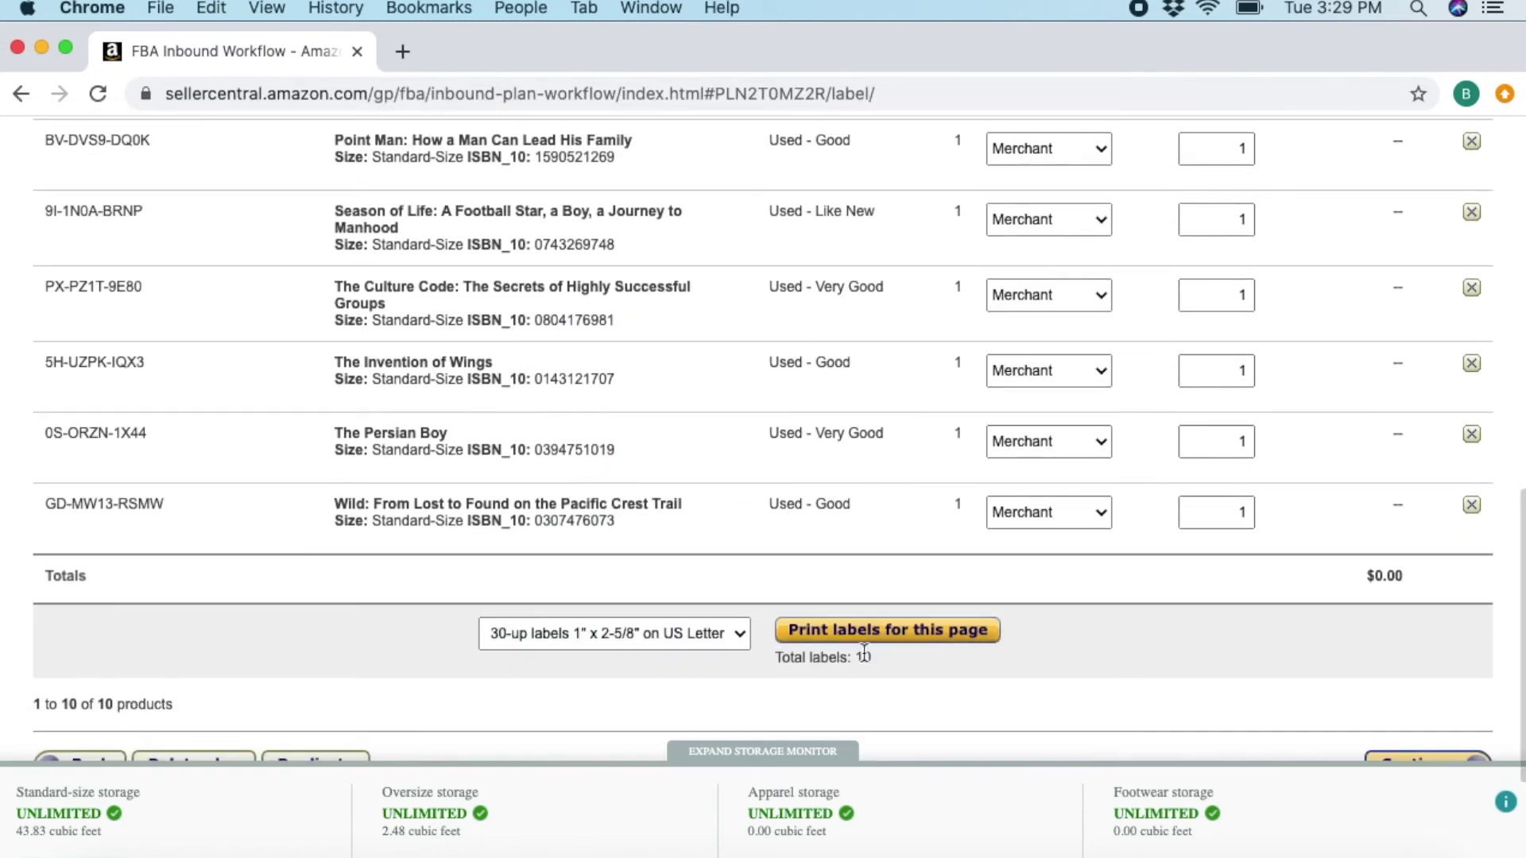
click(872, 648)
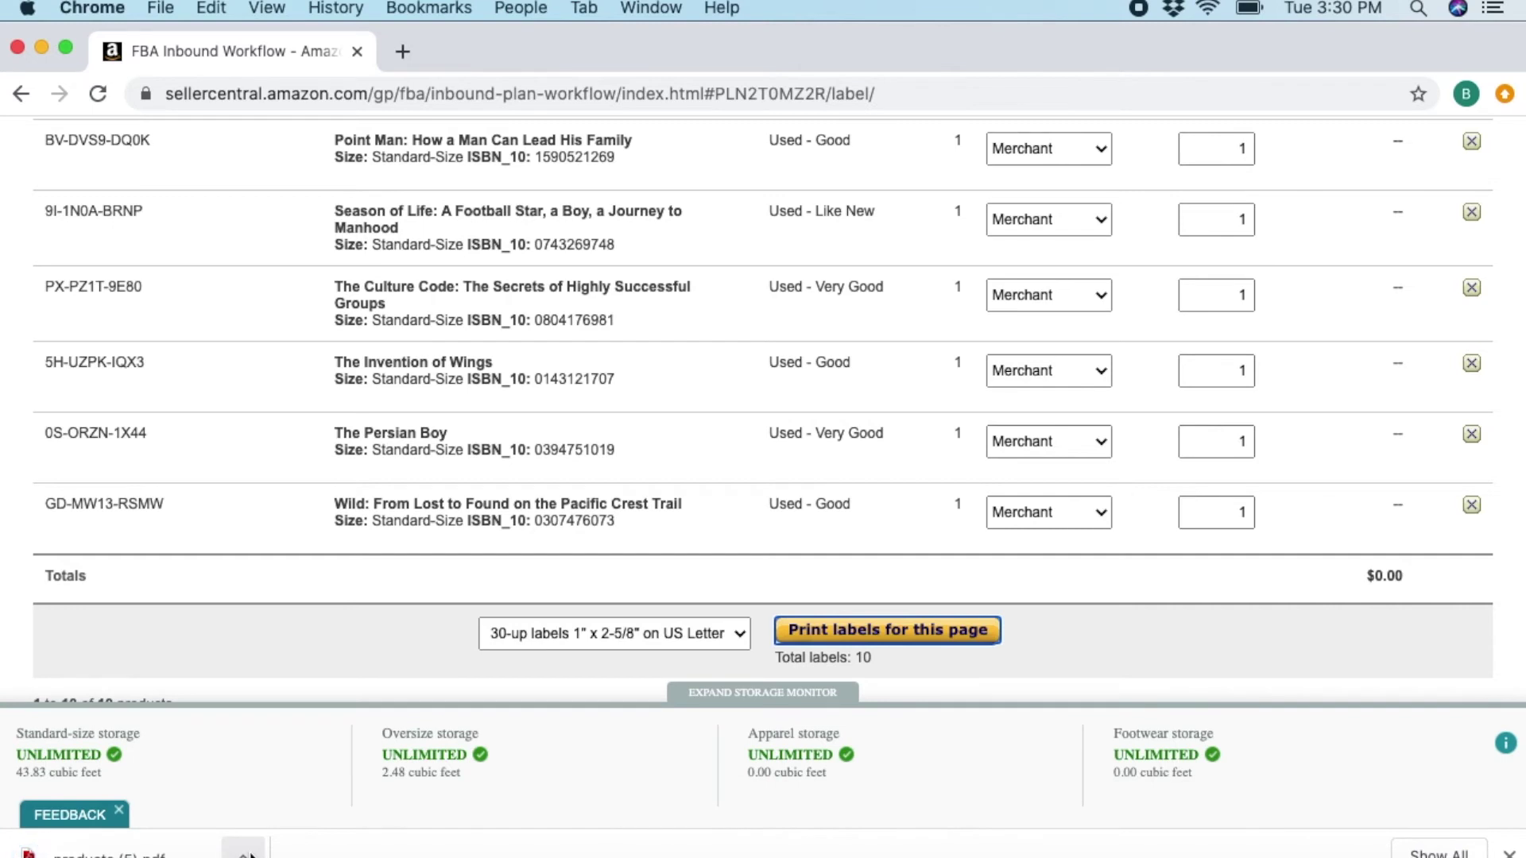
click(243, 855)
click(293, 746)
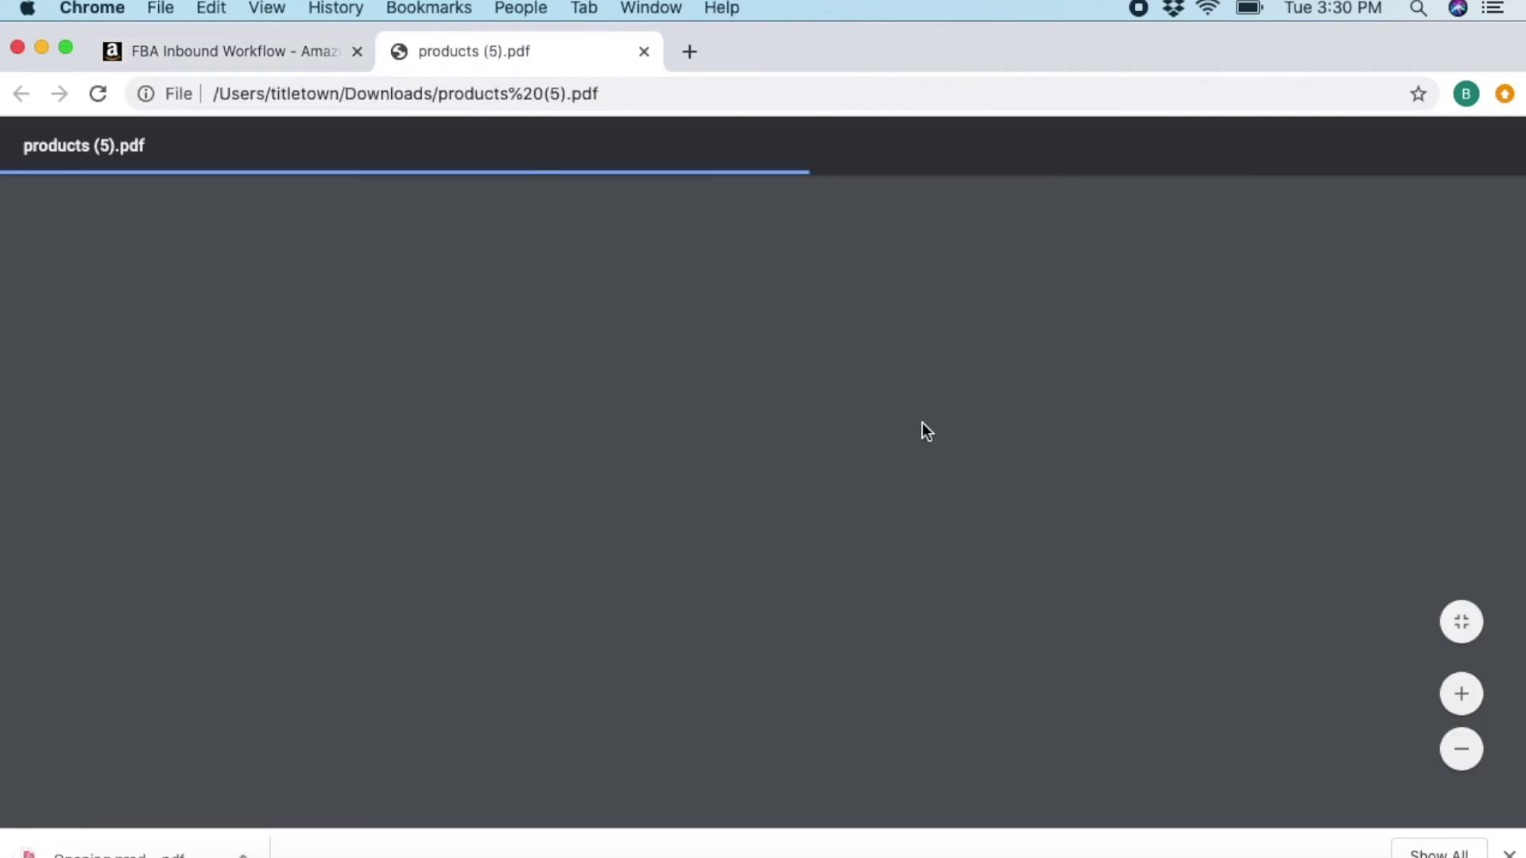
scroll(922, 422, down, 10)
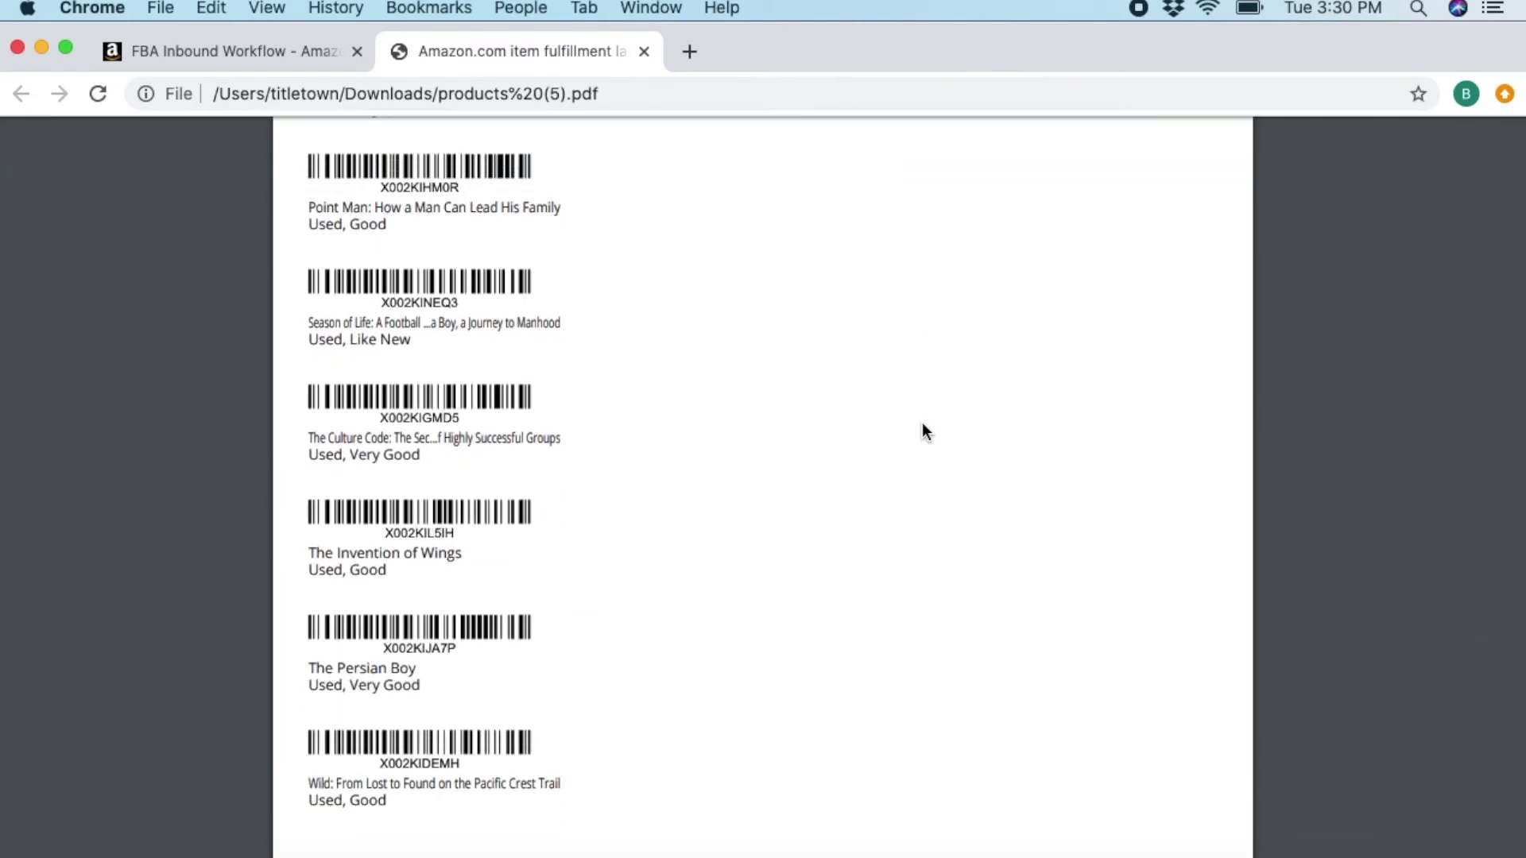
scroll(922, 422, up, 8)
- Return to the shipping plan's labeling page and continue to the shipment preview
click(271, 50)
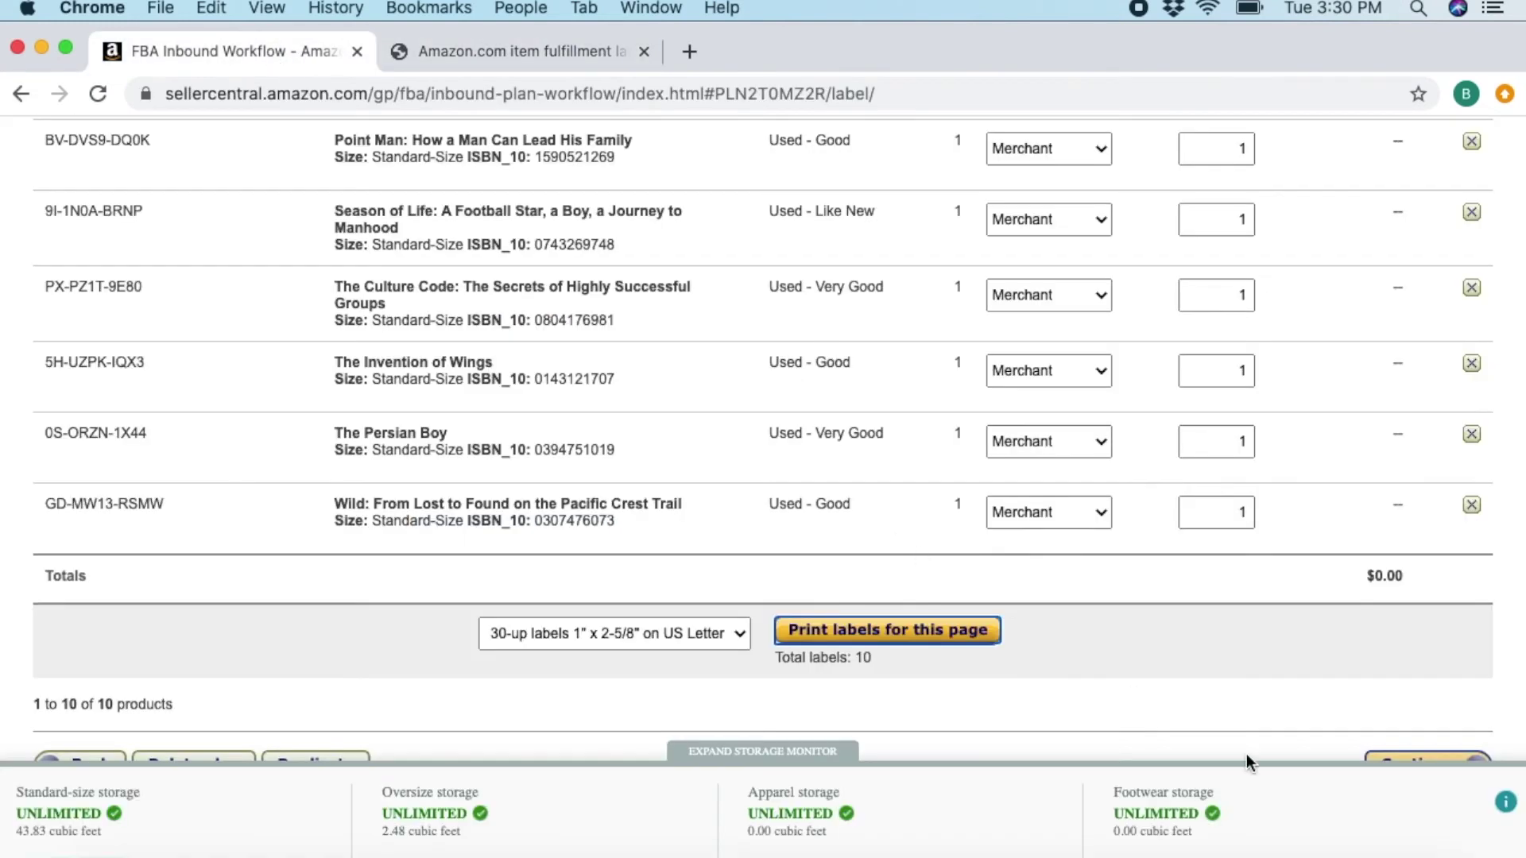
scroll(1280, 694, down, 3)
click(1409, 663)
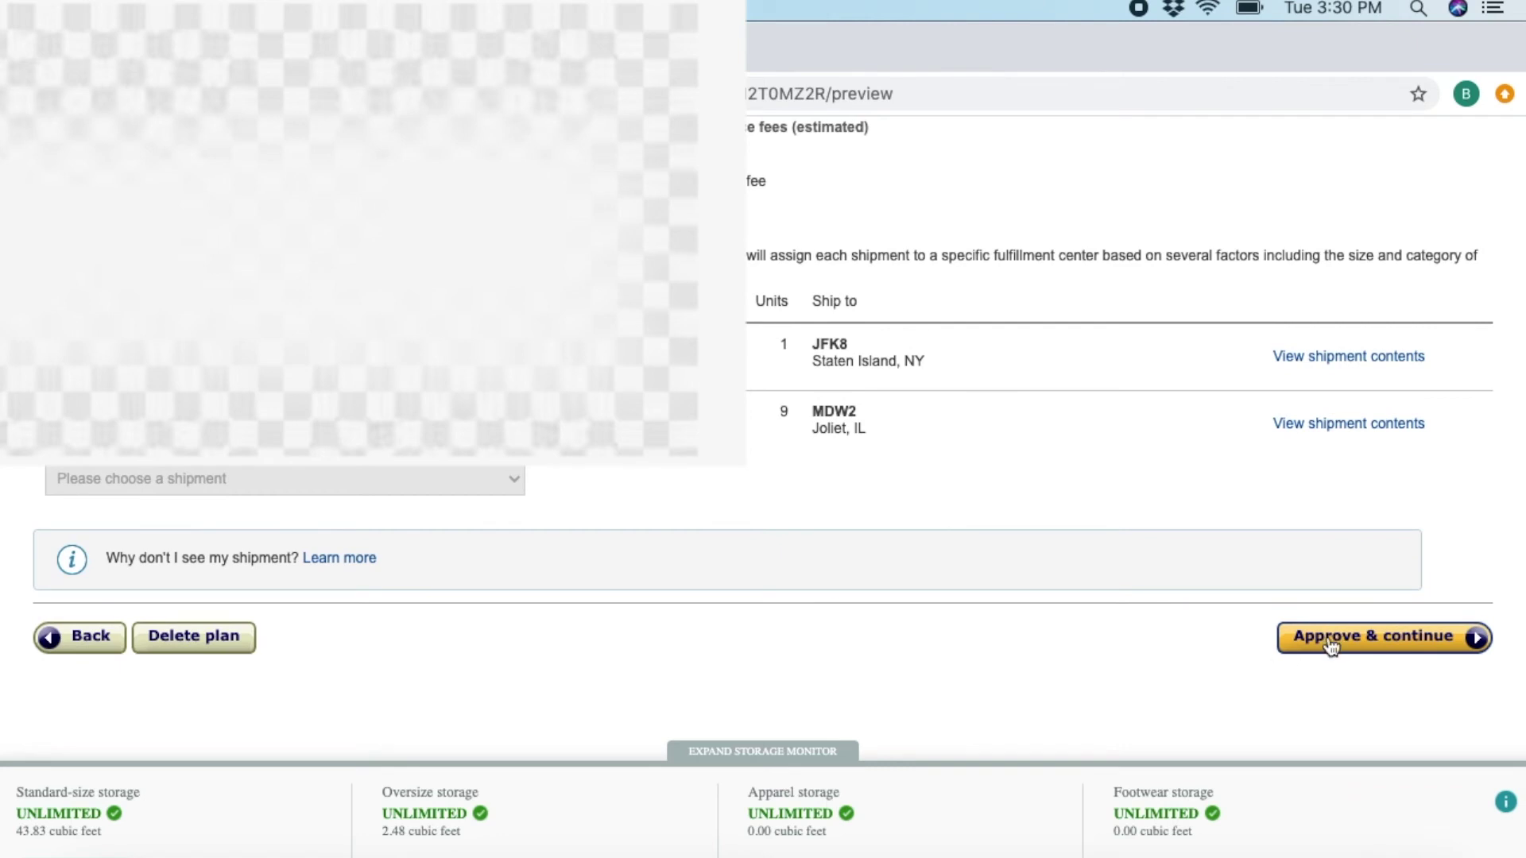
- Approve the shipping plan's JFK8 and MDW2 shipments and start working on the 9-unit MDW2 shipment
click(1329, 638)
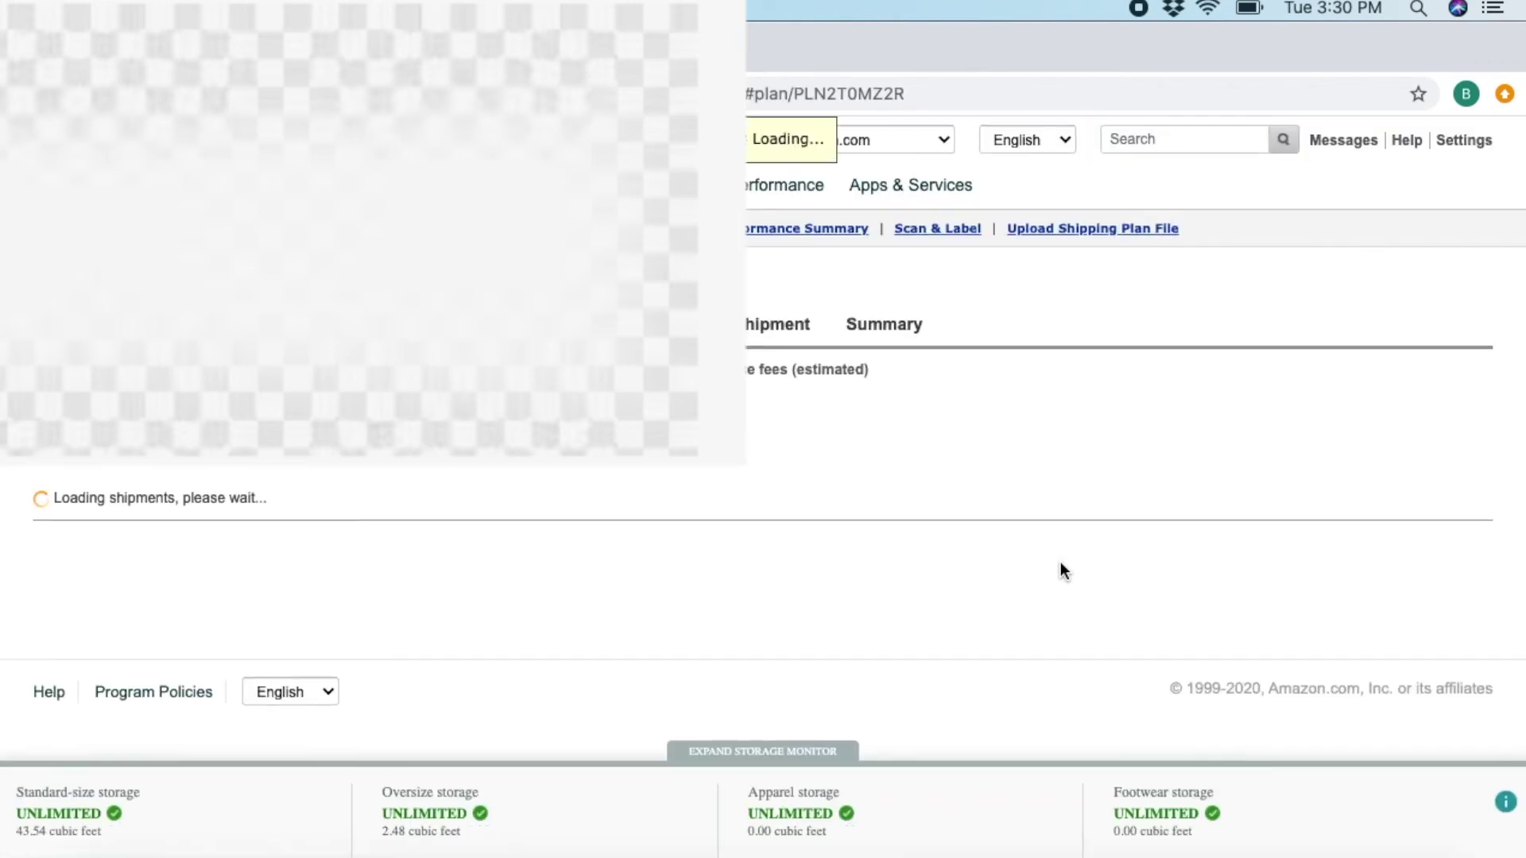
scroll(1061, 571, down, 3)
click(1326, 516)
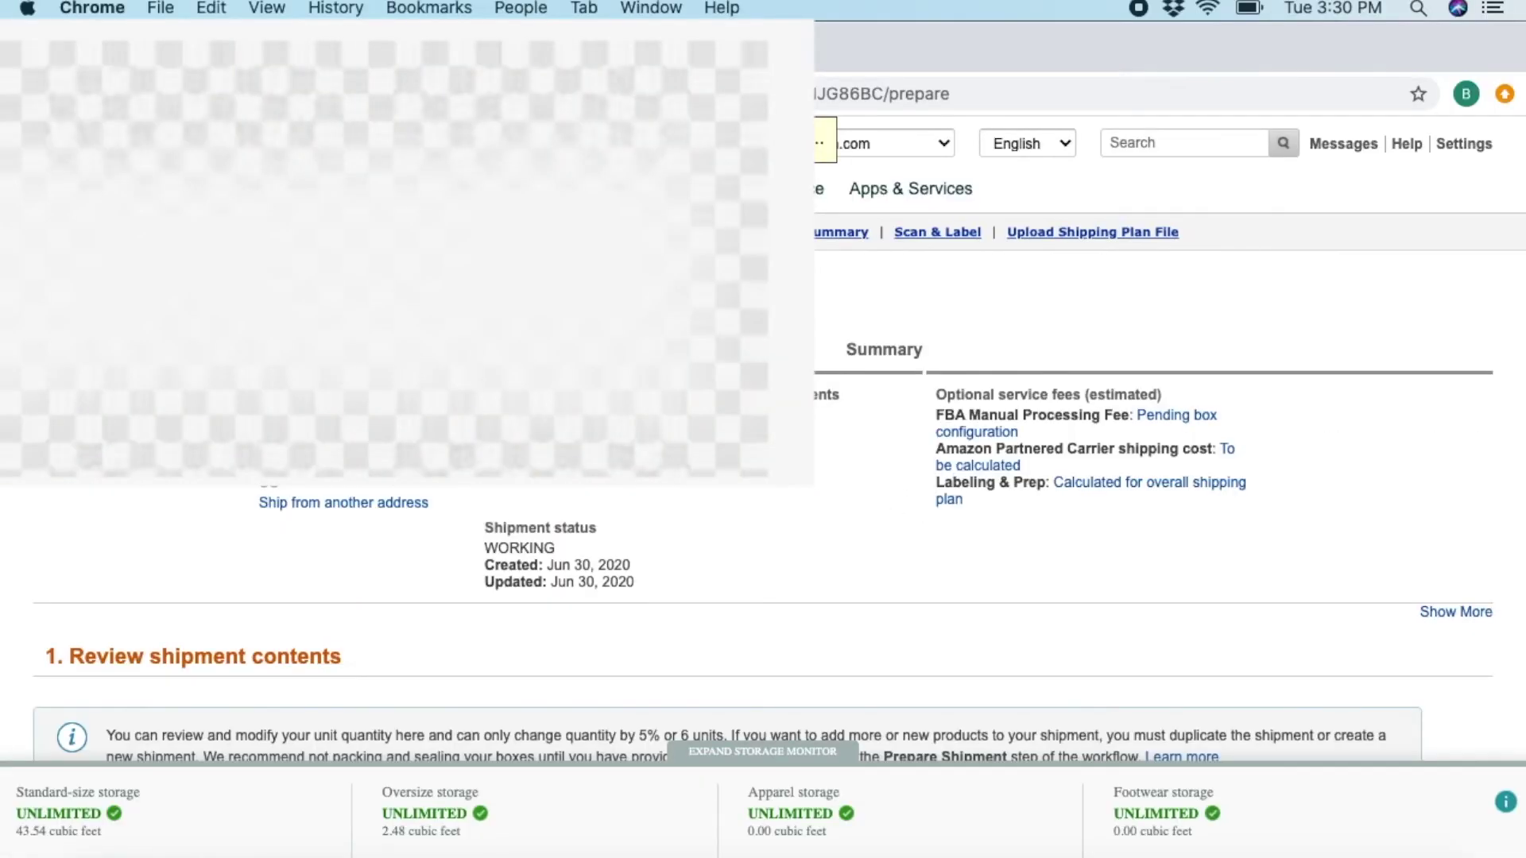
- Set the shipment packing option to Everything in one box
scroll(763, 397, down, 10)
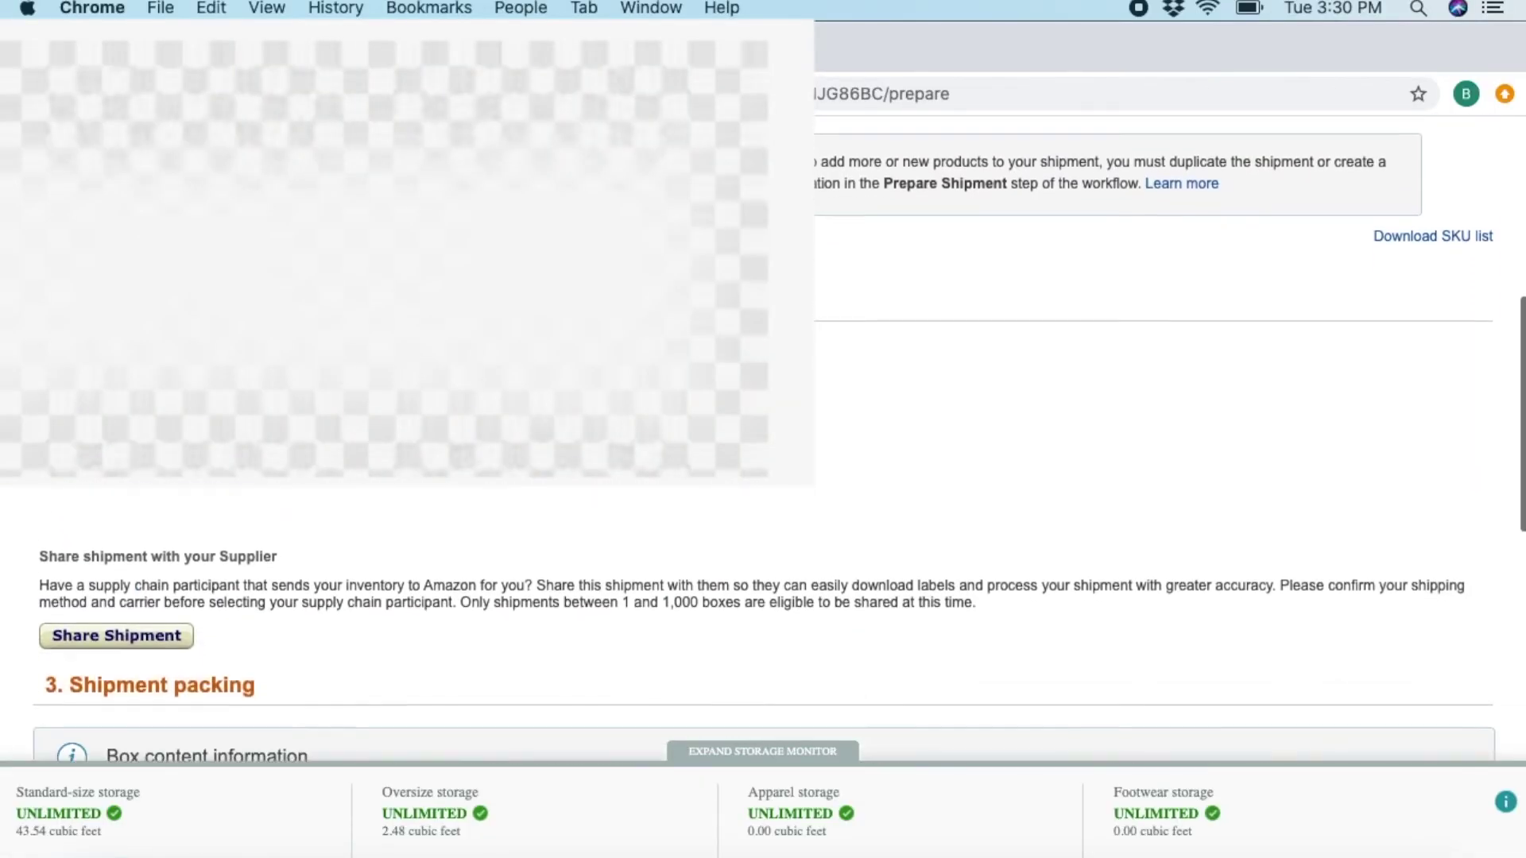
scroll(763, 397, down, 2)
scroll(763, 397, down, 1)
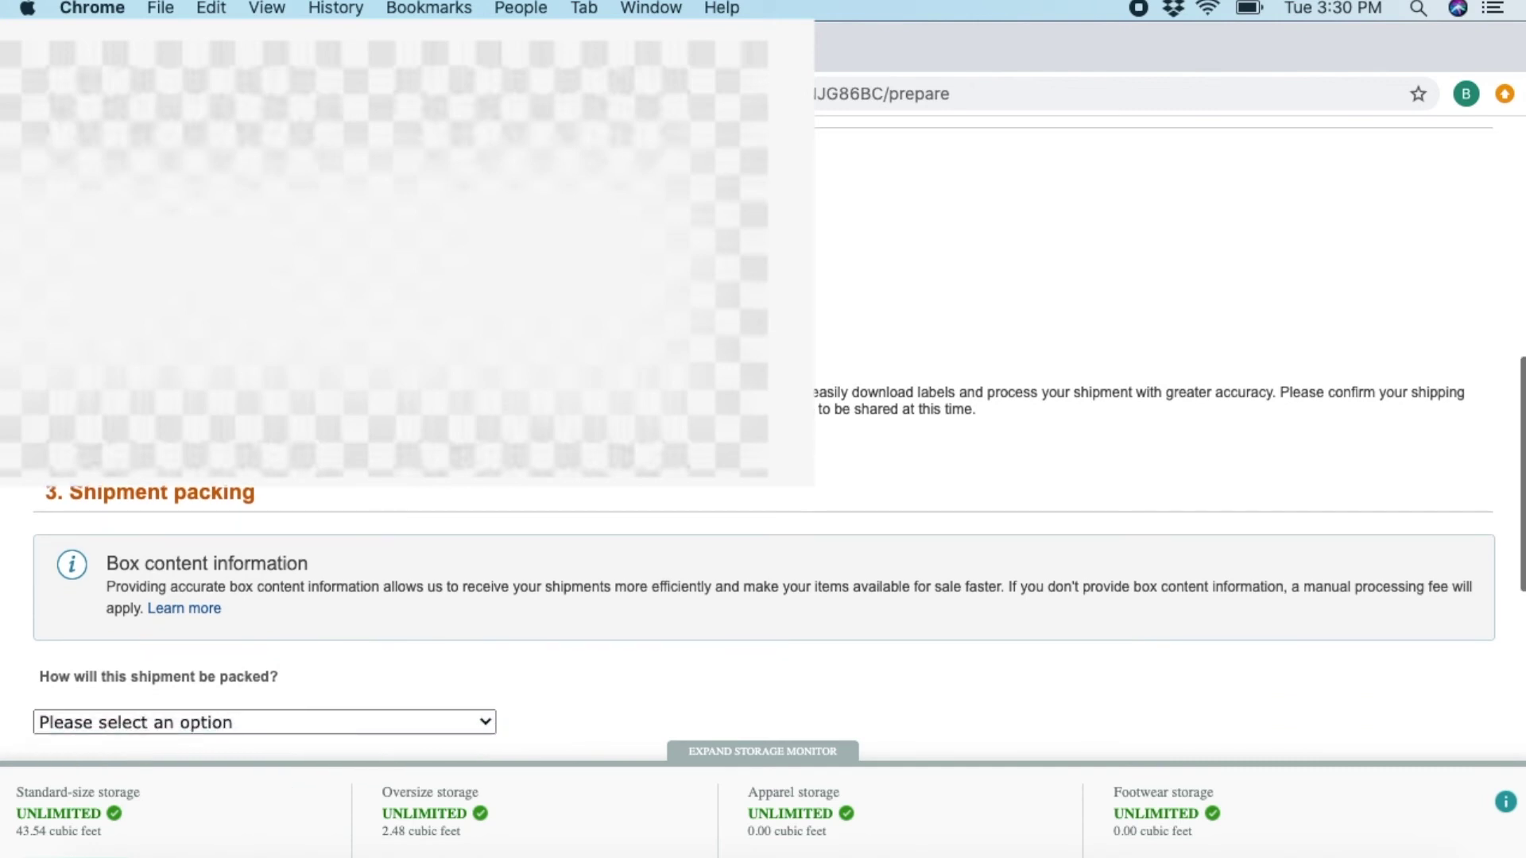
scroll(543, 314, down, 10)
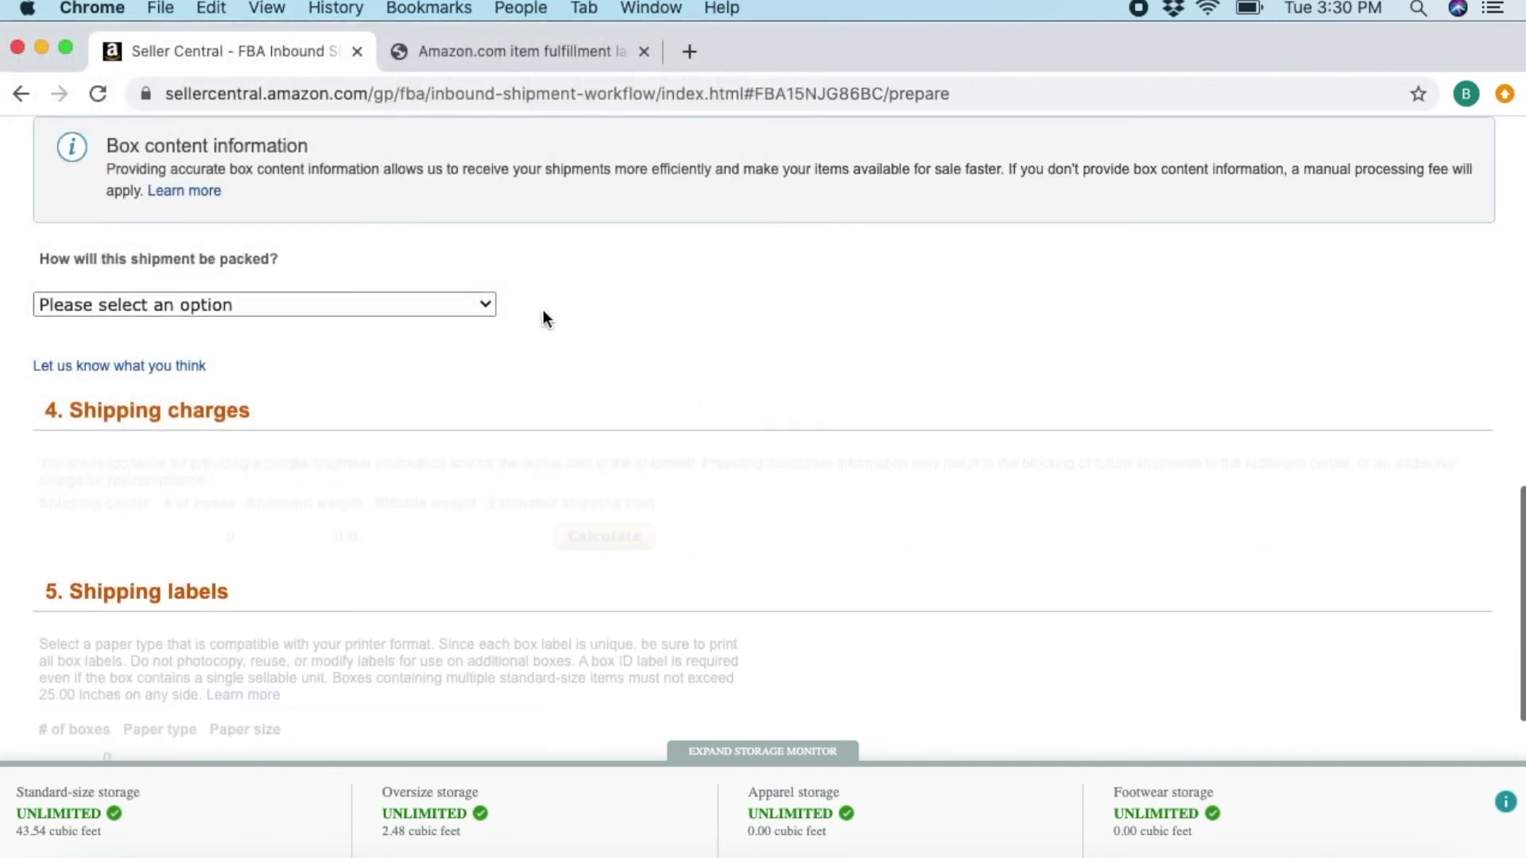
click(447, 305)
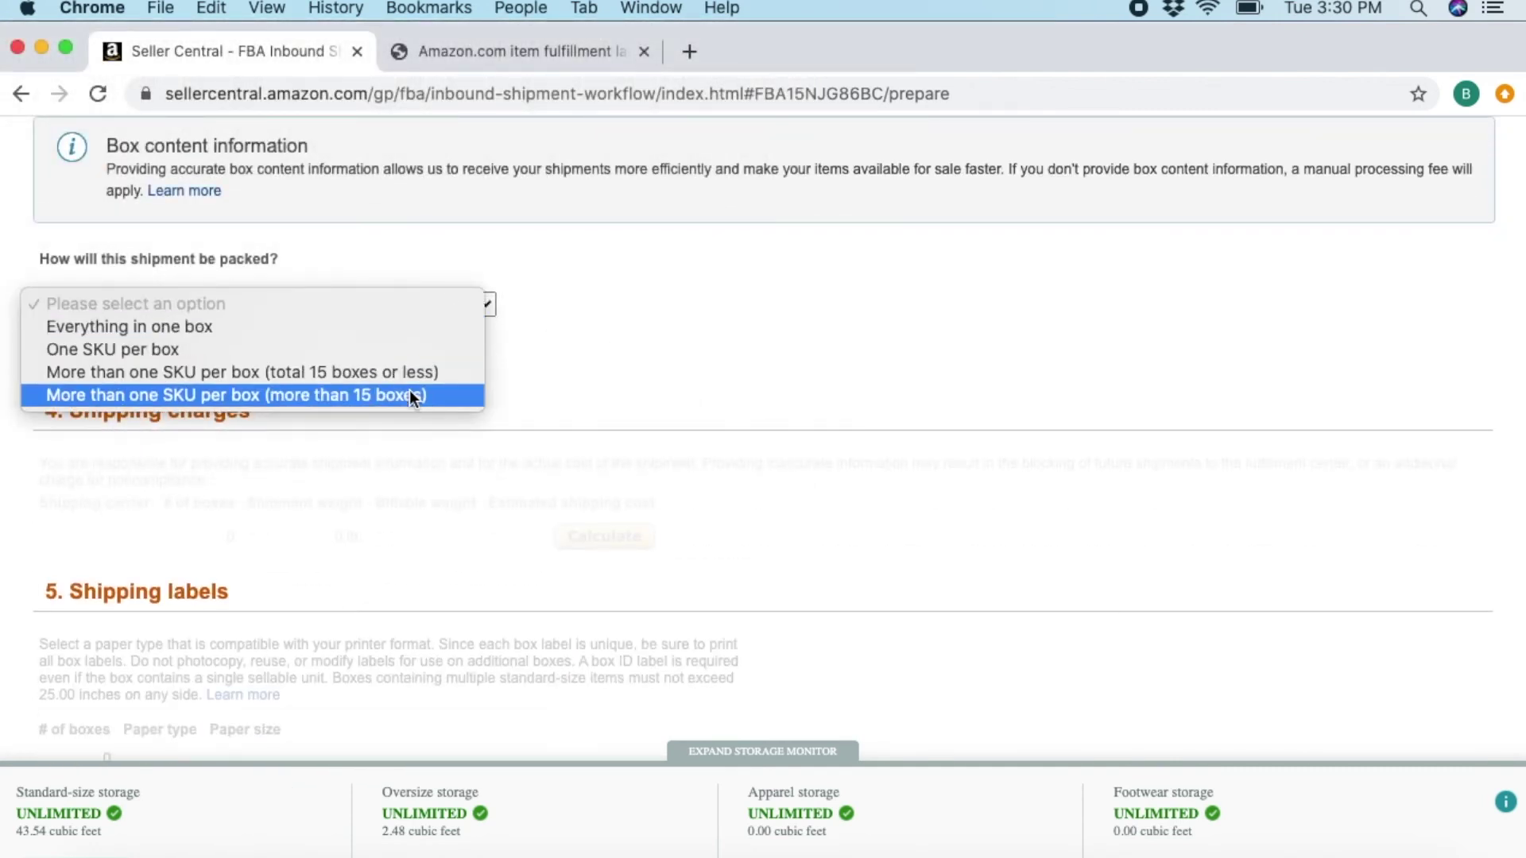
click(417, 327)
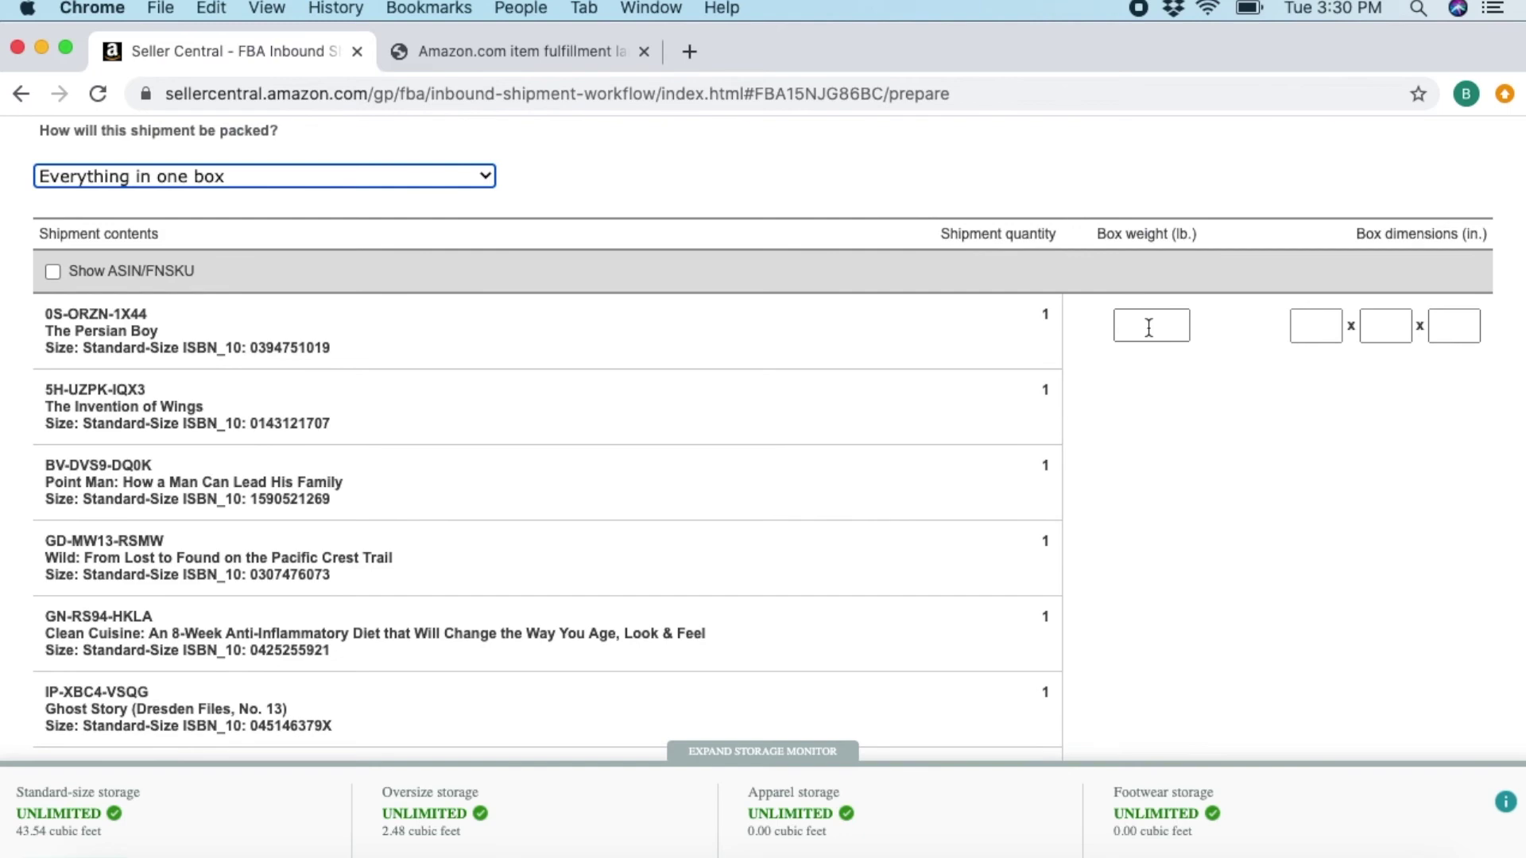
- Set the box weight to 12 lb and its dimensions to 15 x 14 x 12 in, and confirm the box information
scroll(1149, 327, down, 8)
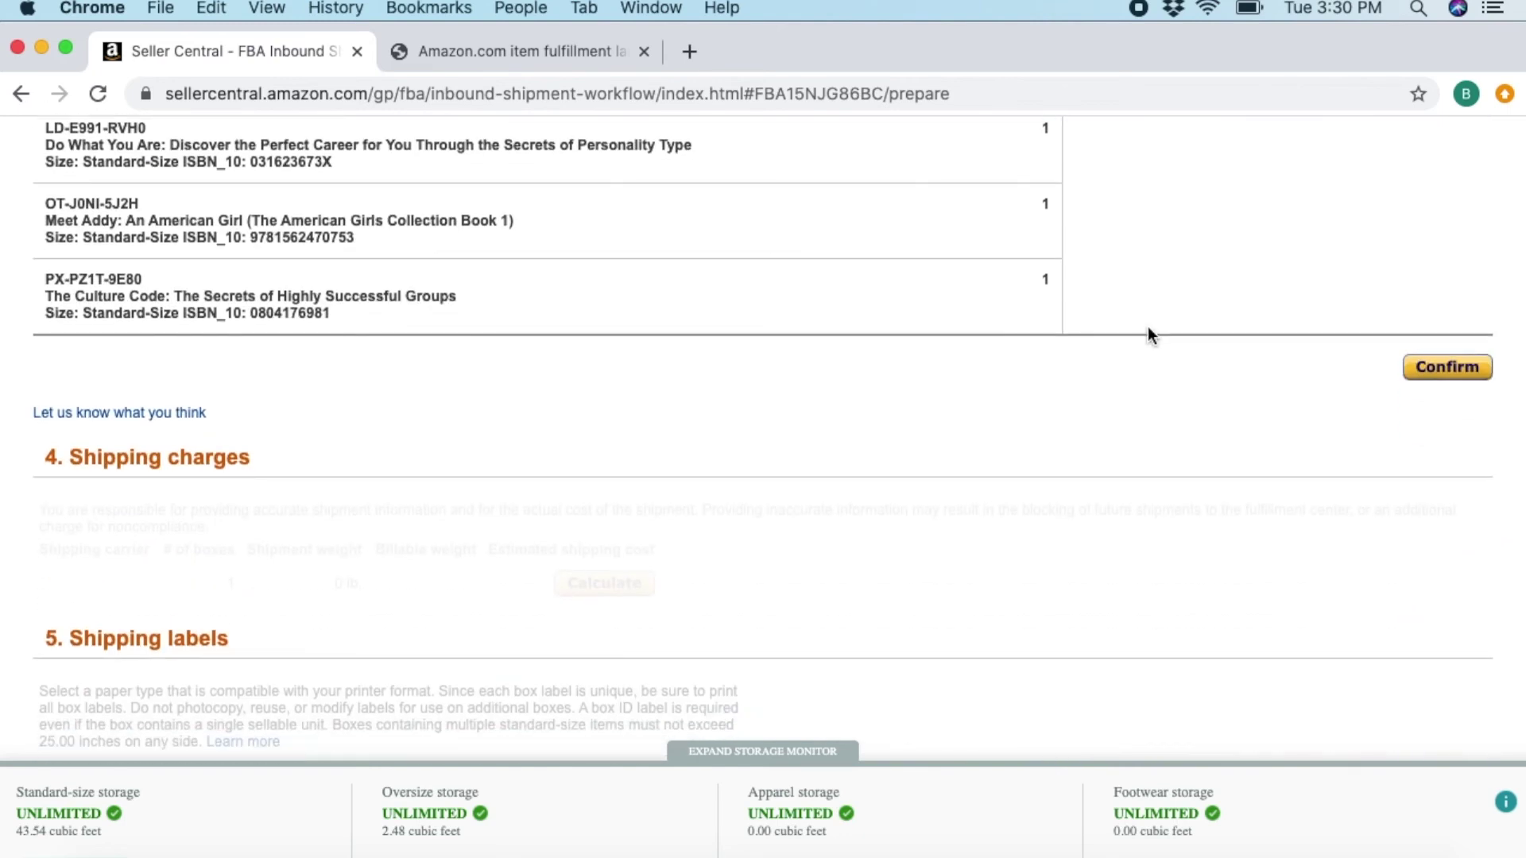
scroll(1148, 334, up, 8)
click(1155, 337)
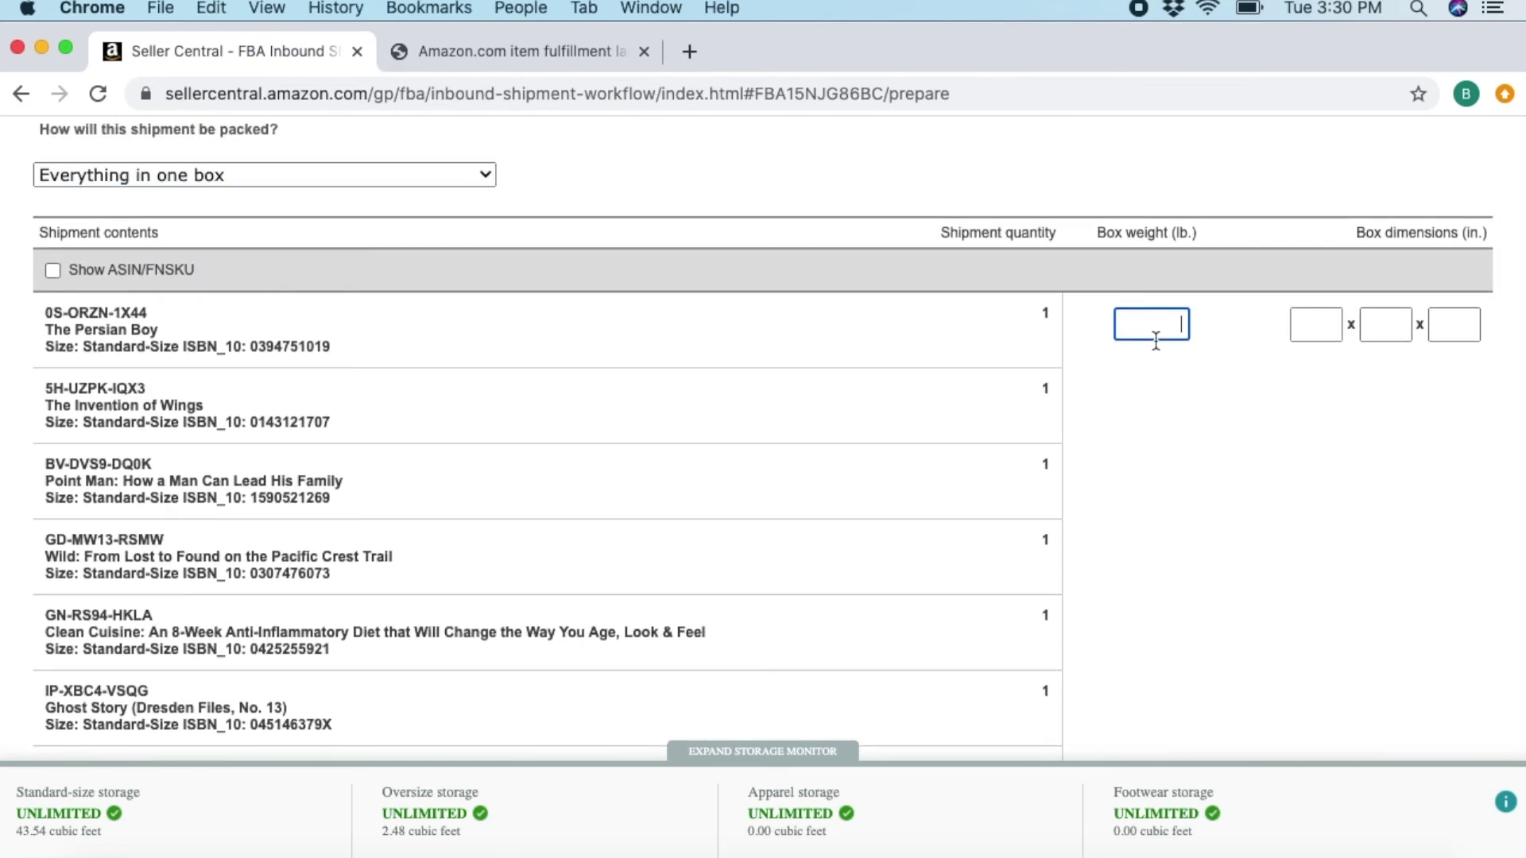
click(1319, 320)
text(1)
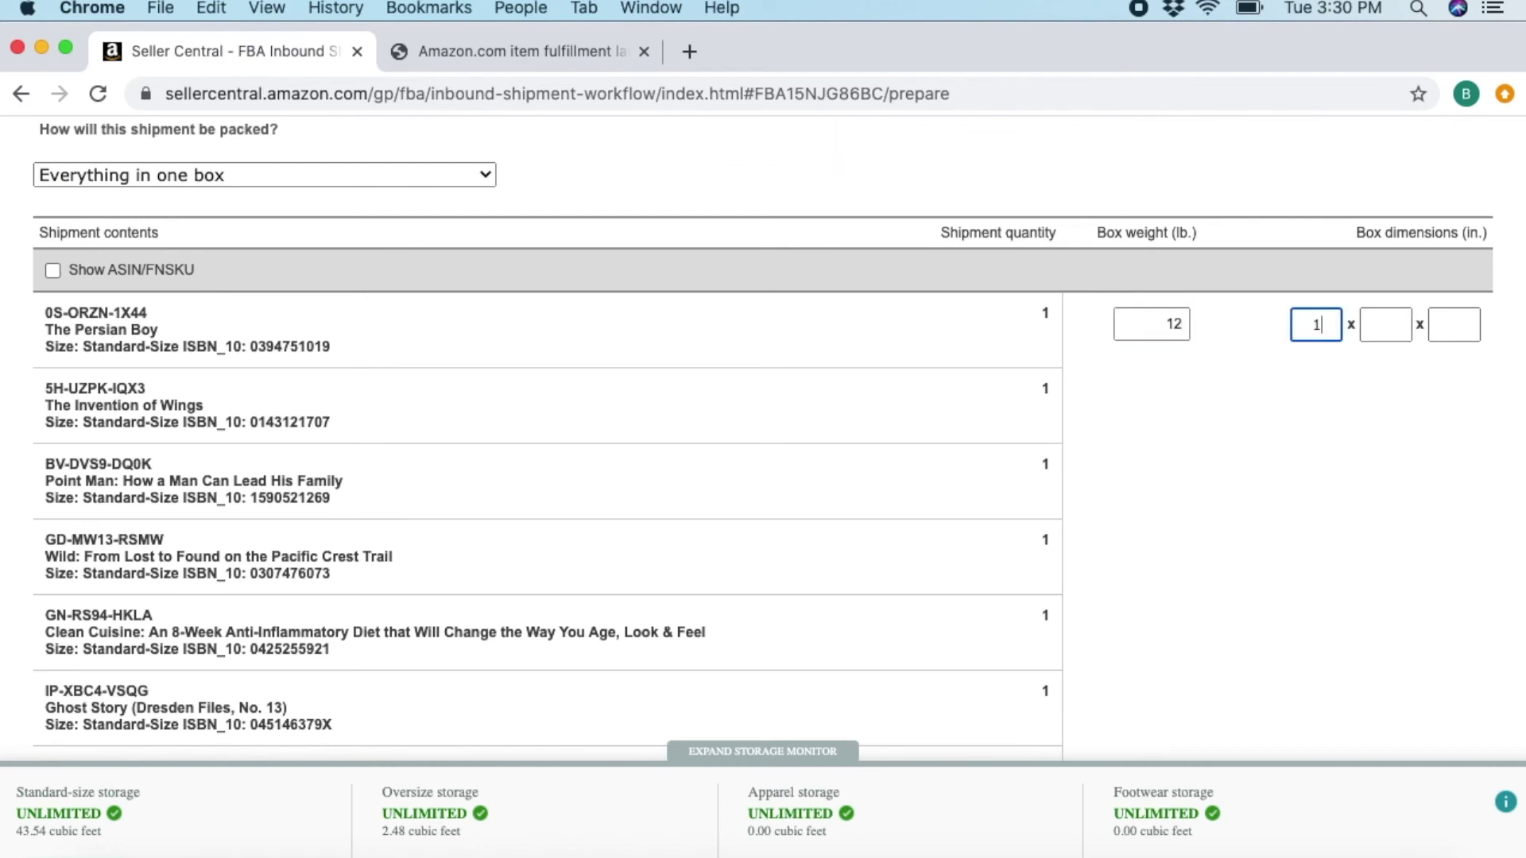
text(141)
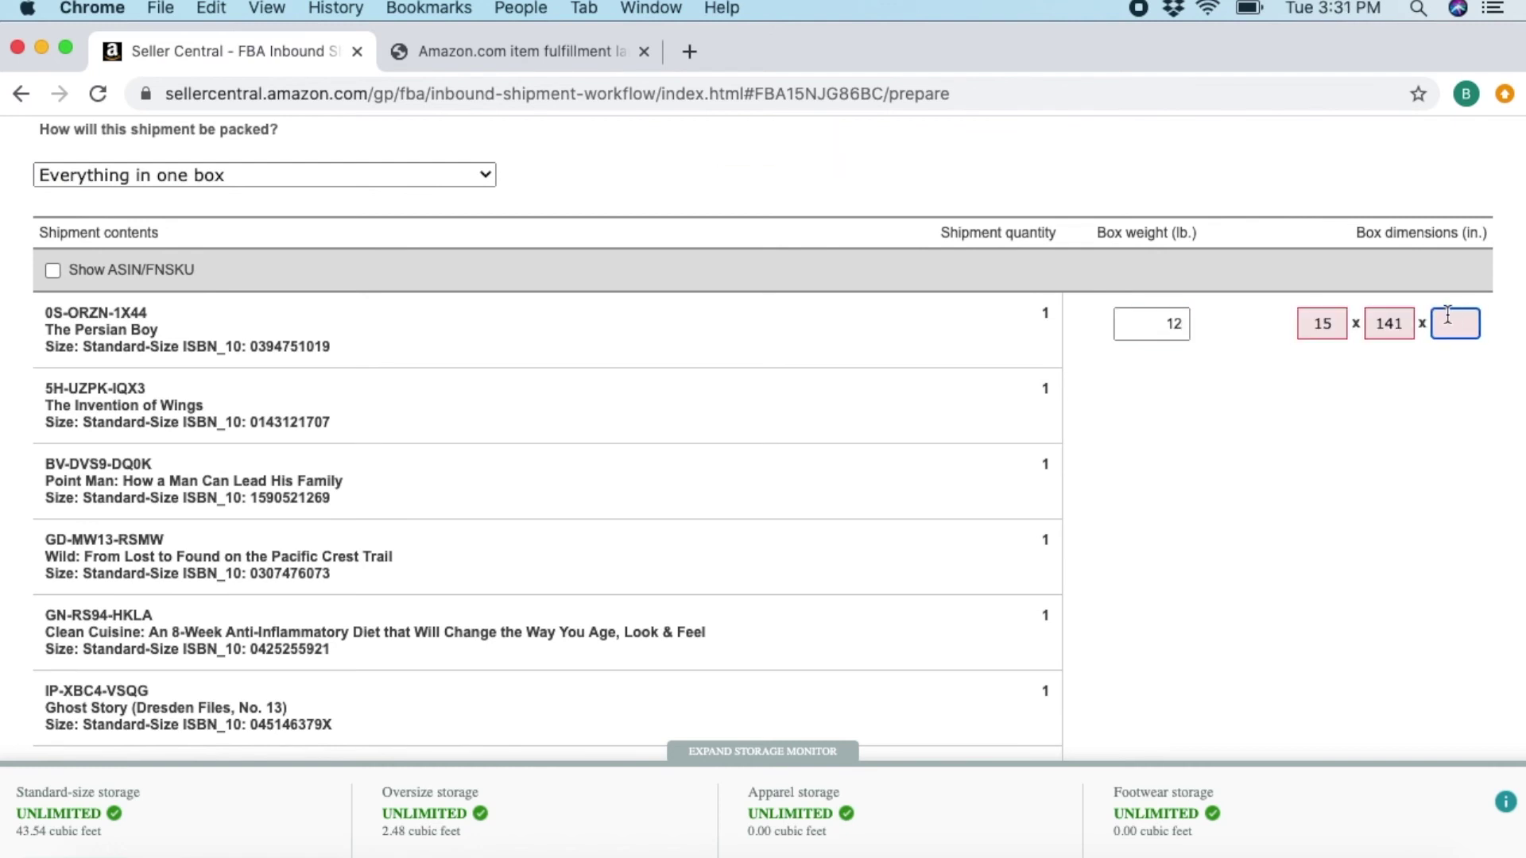
click(1403, 318)
key(BackSpace)
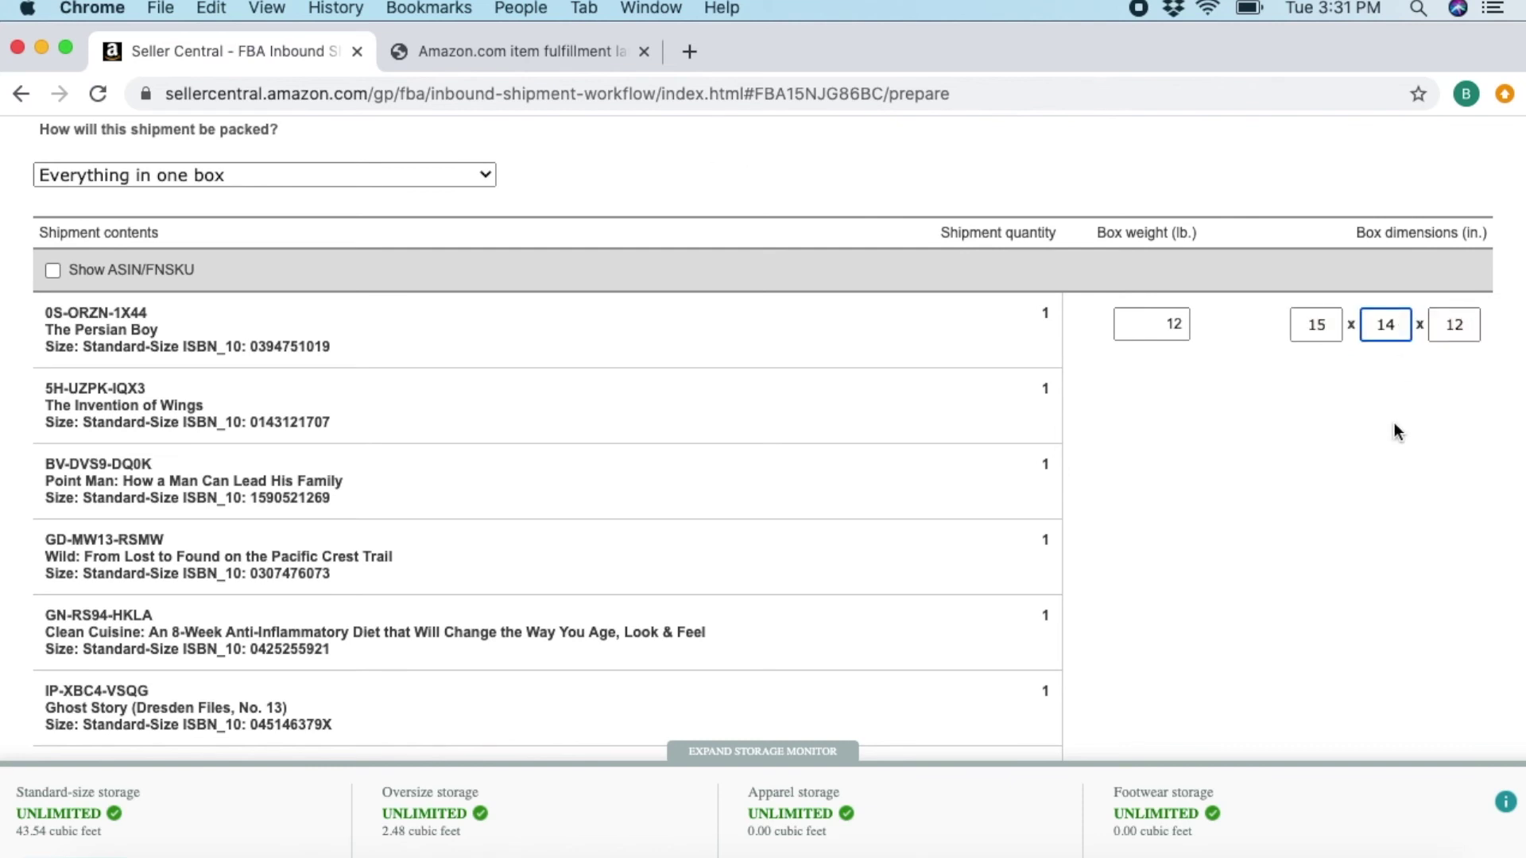
scroll(1394, 424, down, 10)
scroll(1394, 424, up, 3)
click(1436, 239)
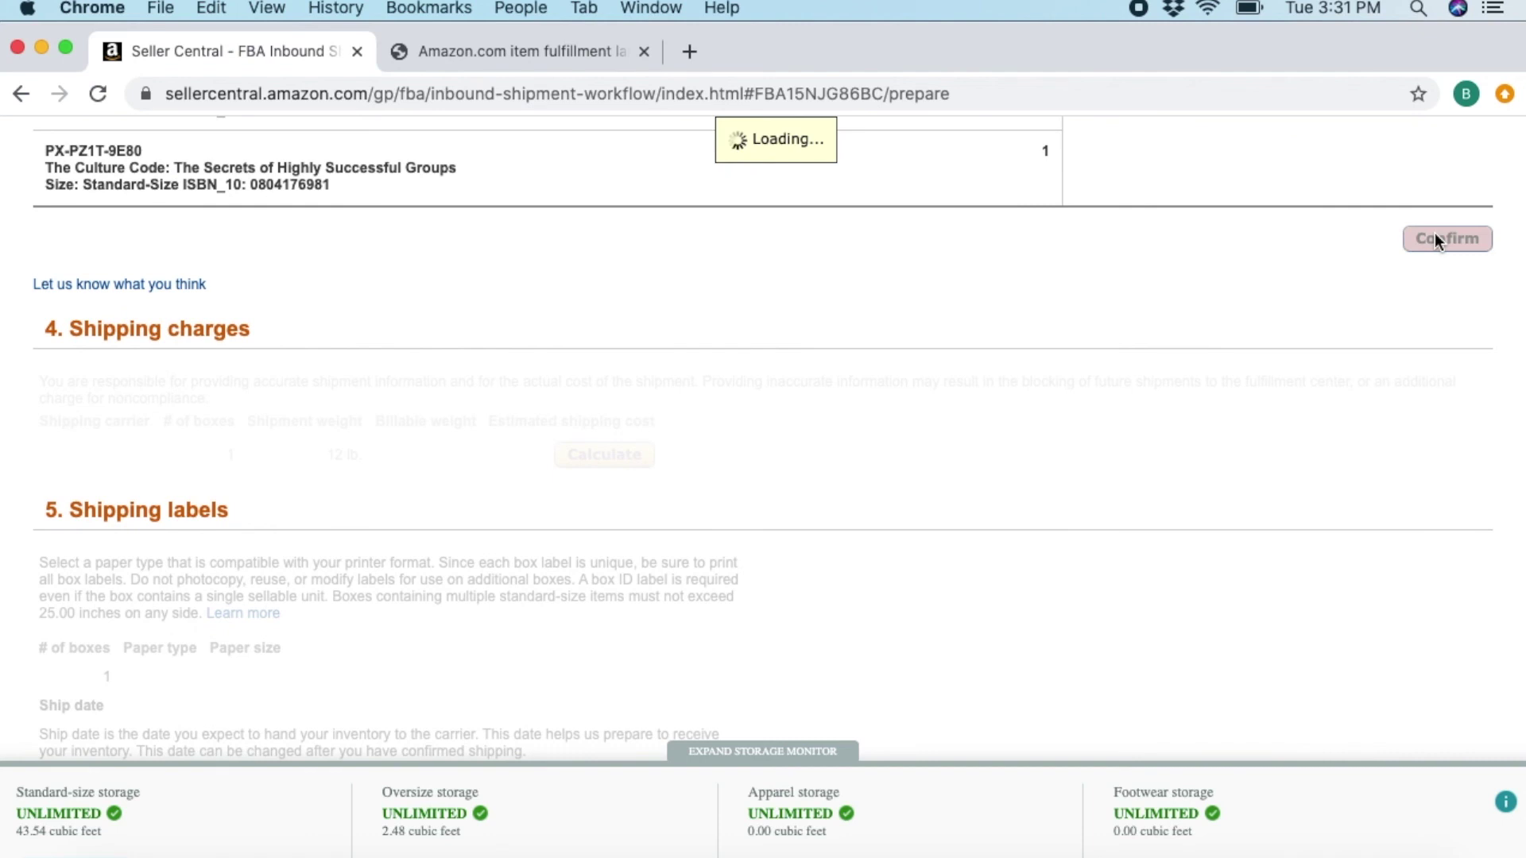
- Calculate the estimated shipping charges for the box and look over the shipment page
scroll(865, 390, down, 1)
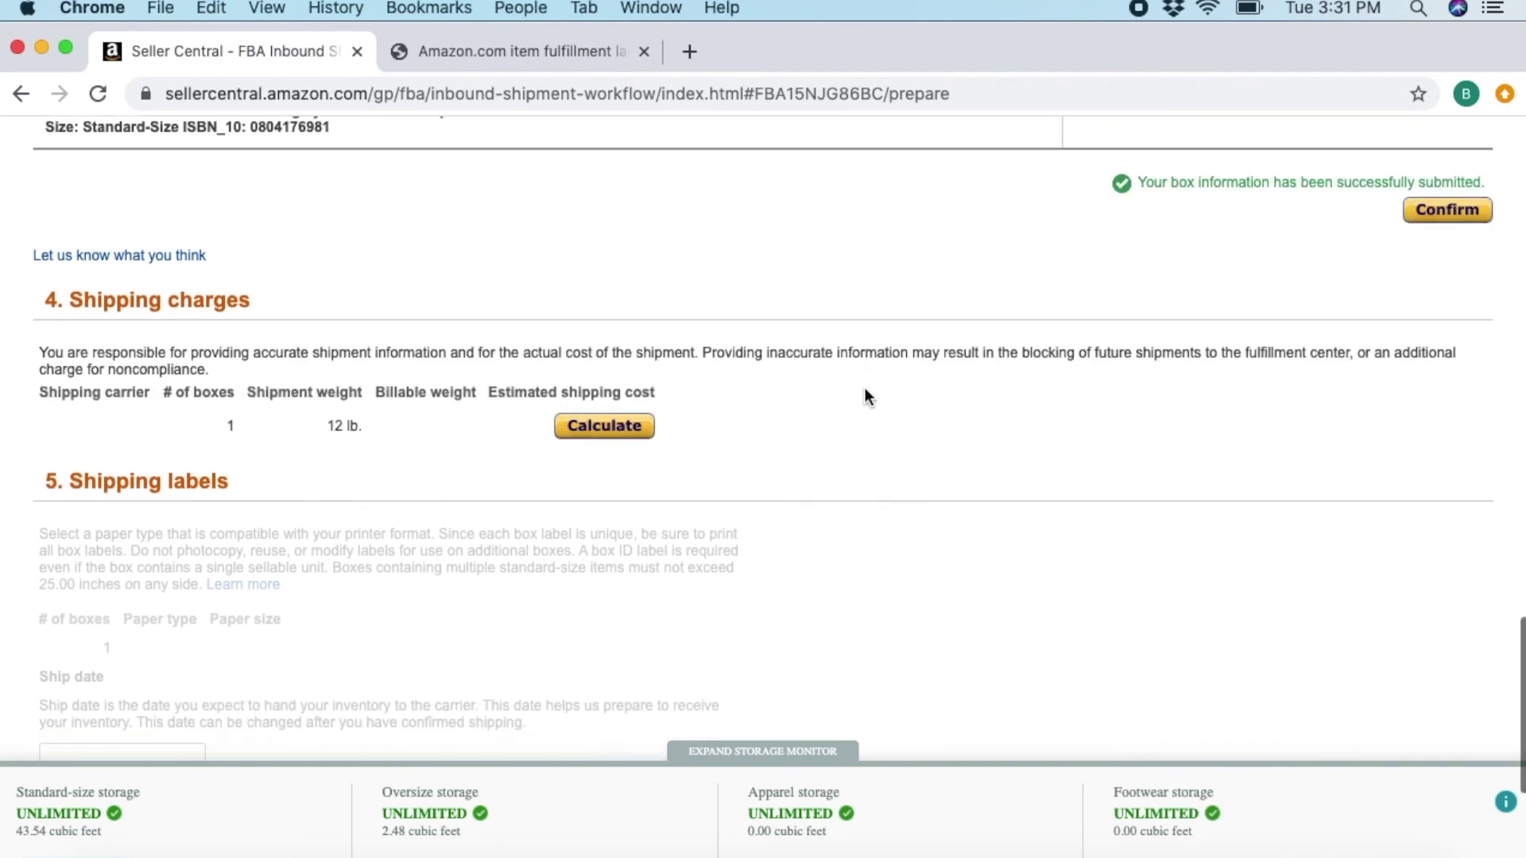
click(606, 429)
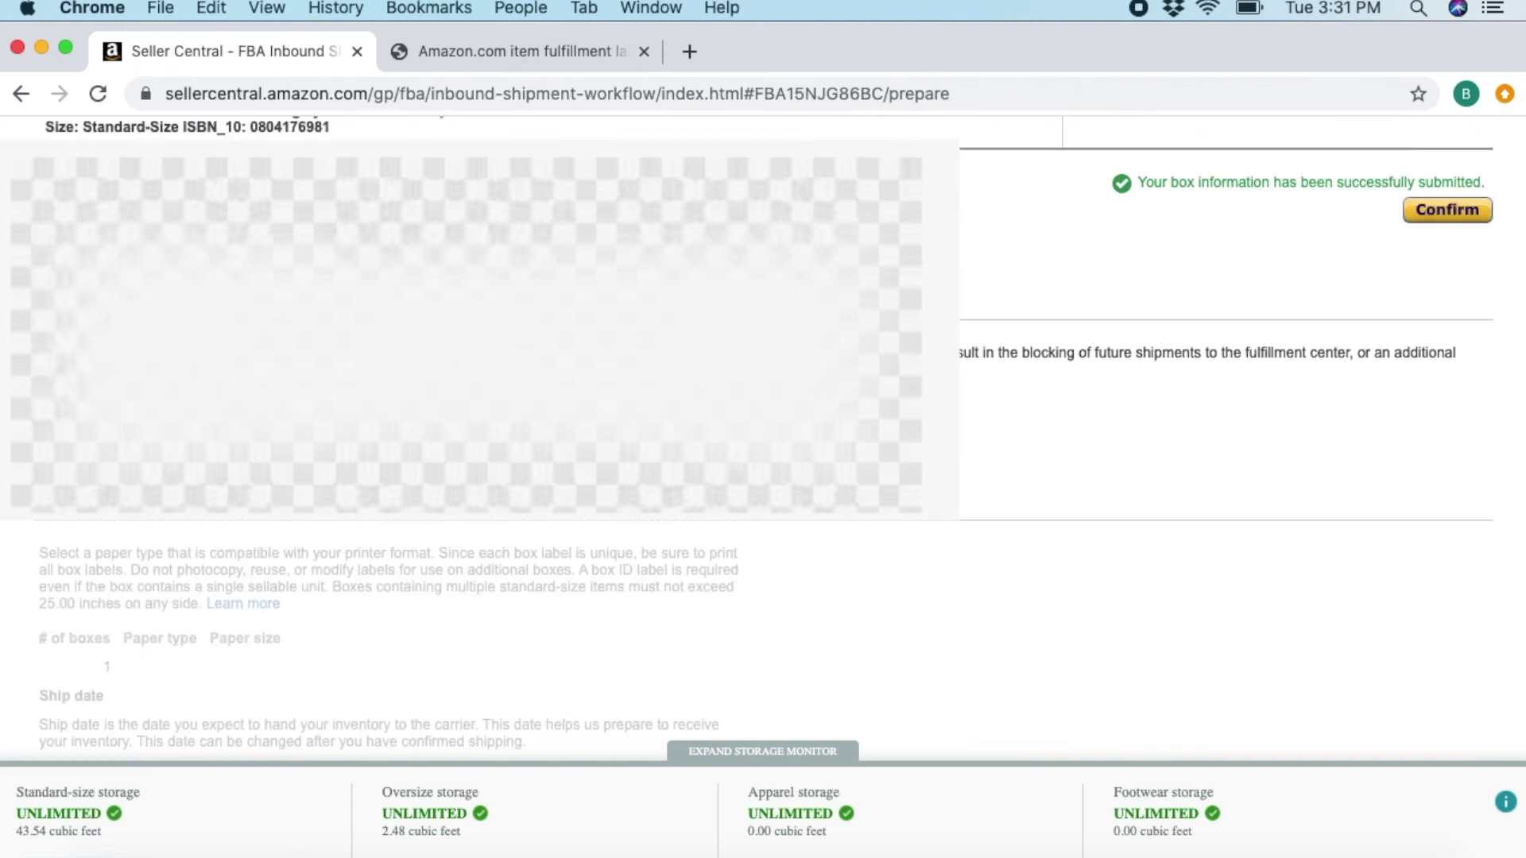
scroll(763, 429, down, 3)
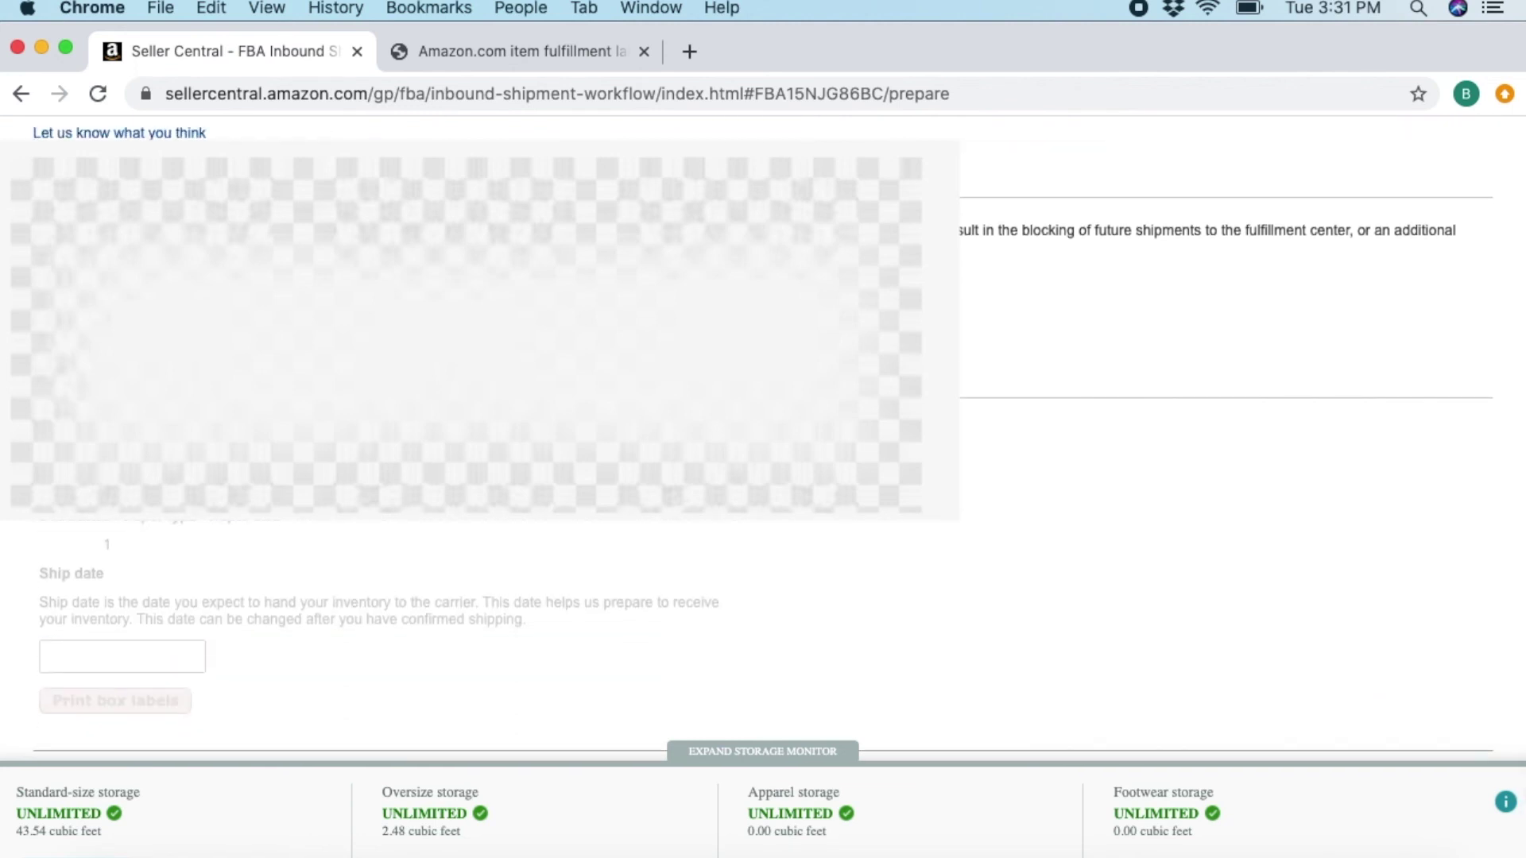
scroll(763, 429, down, 5)
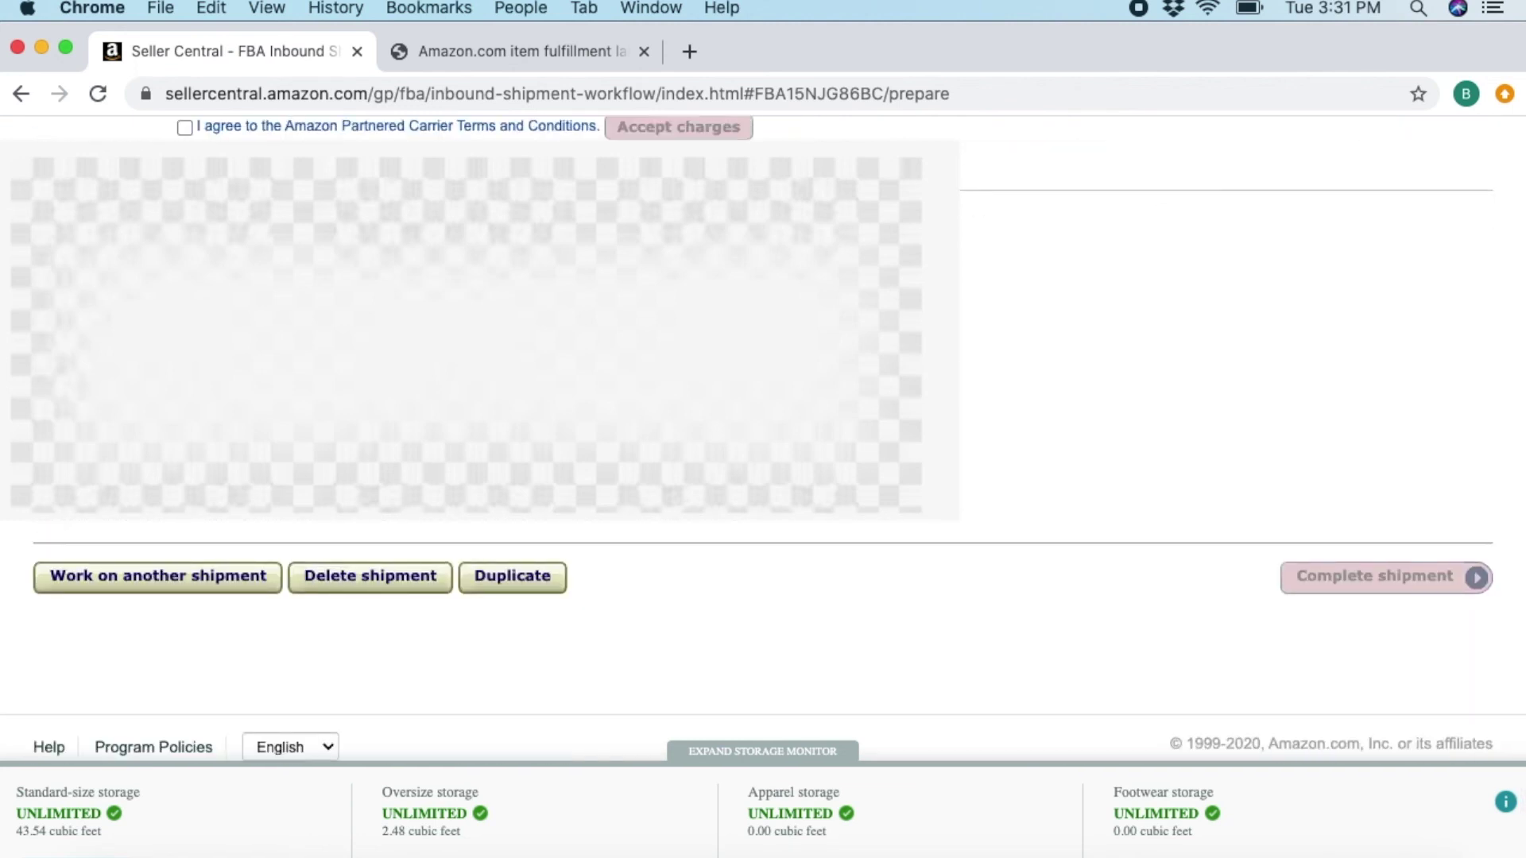
scroll(763, 429, up, 15)
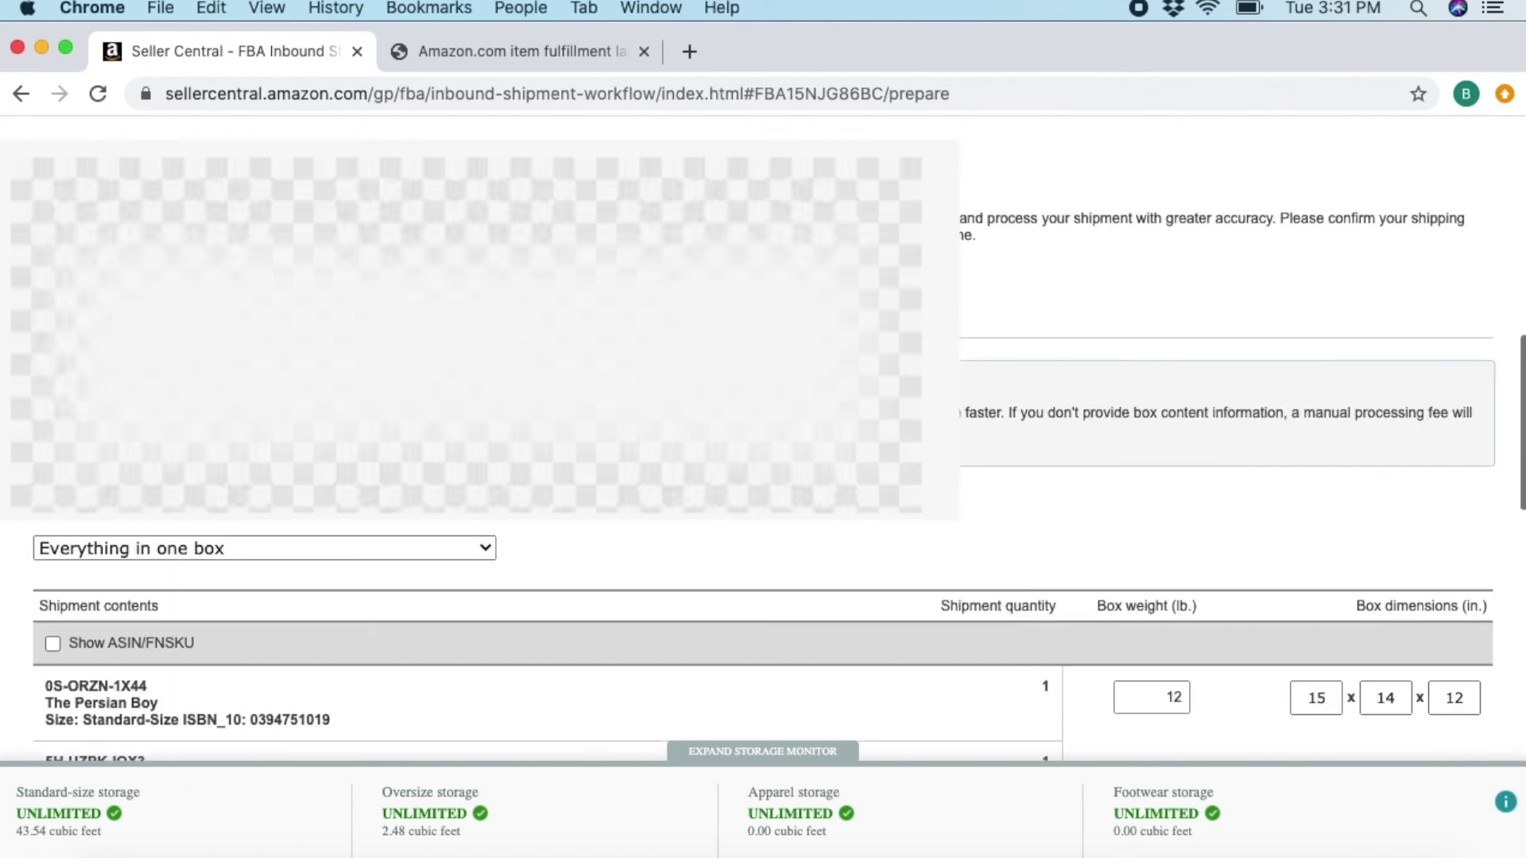
scroll(763, 429, up, 10)
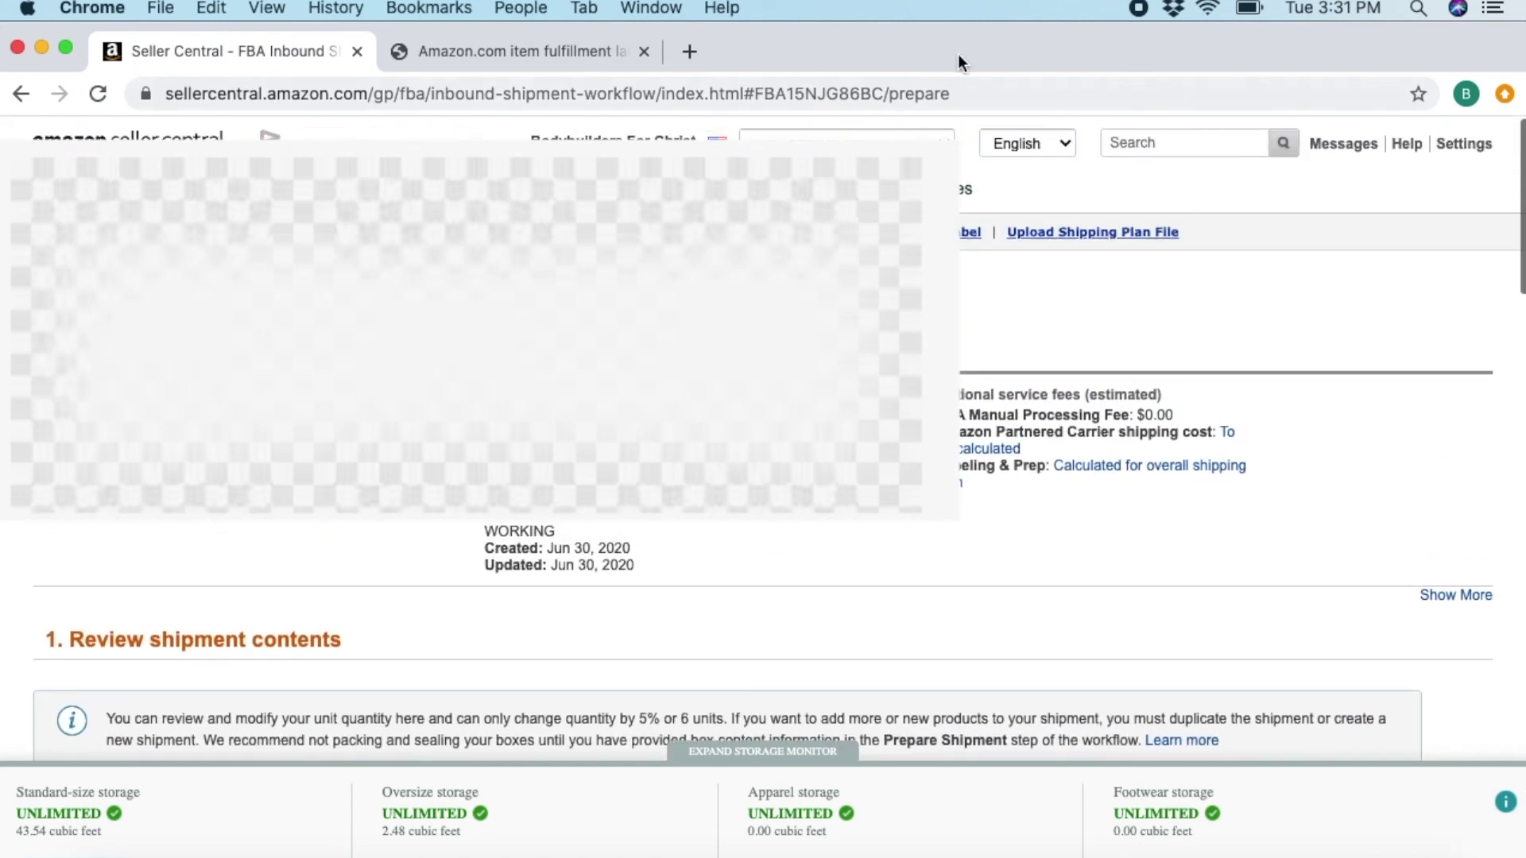